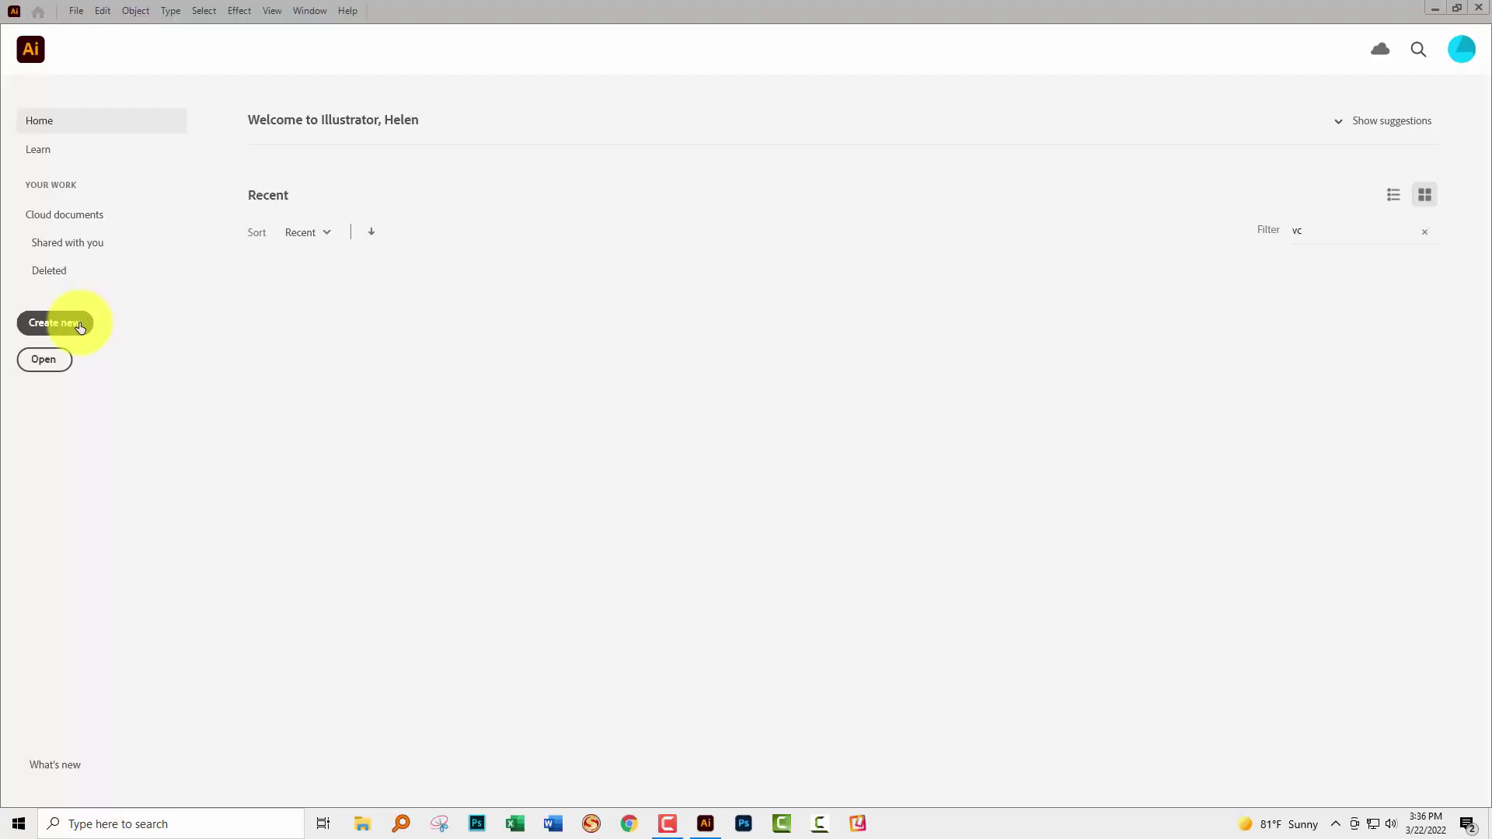
Open the New Document dialog with the 1000 × 1000 px Custom preset selected
click(55, 323)
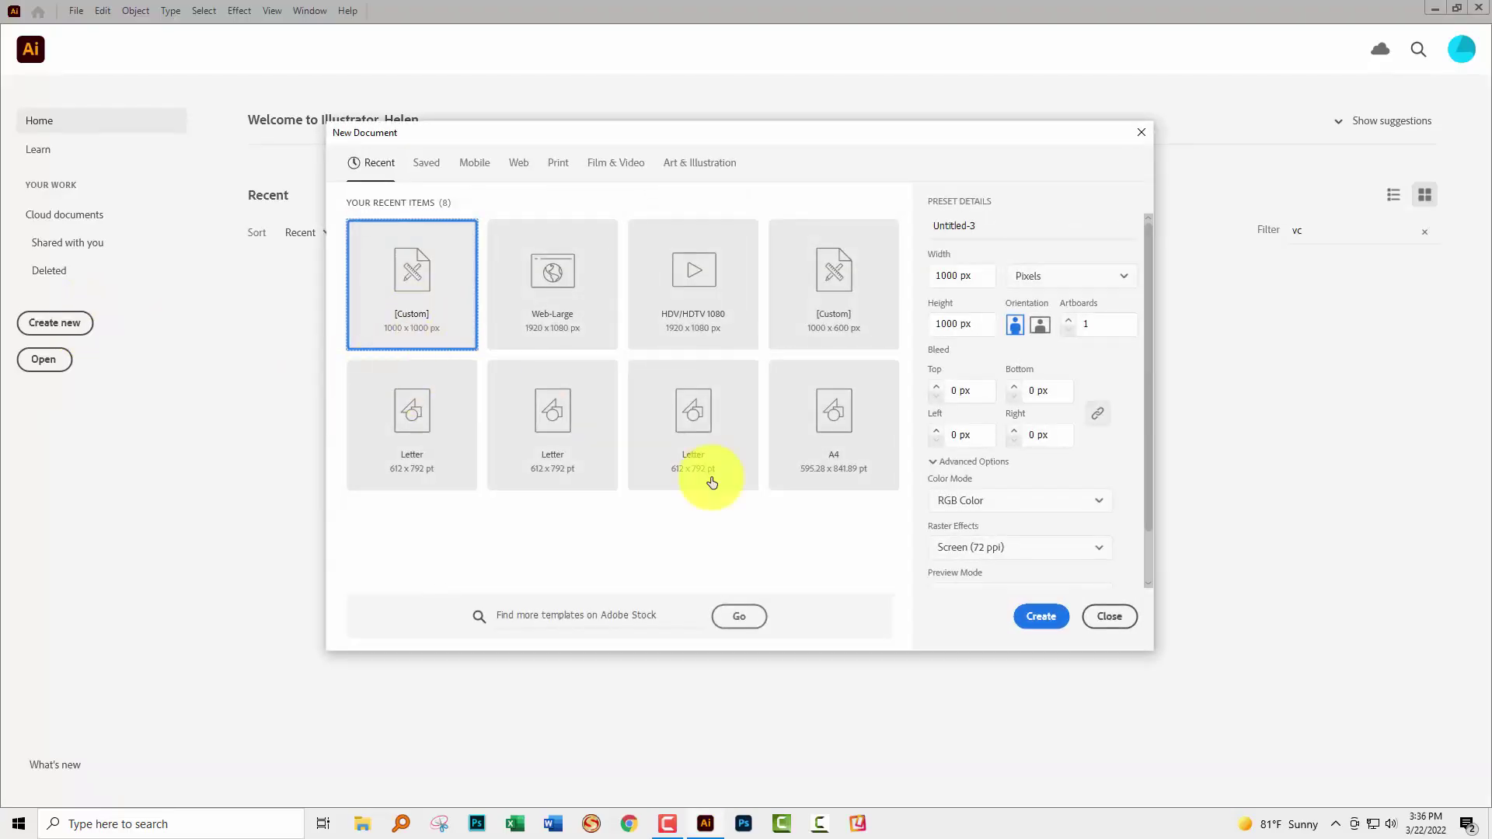
Create the 1000 × 1000 px document and delete every swatch from White onward
click(1040, 620)
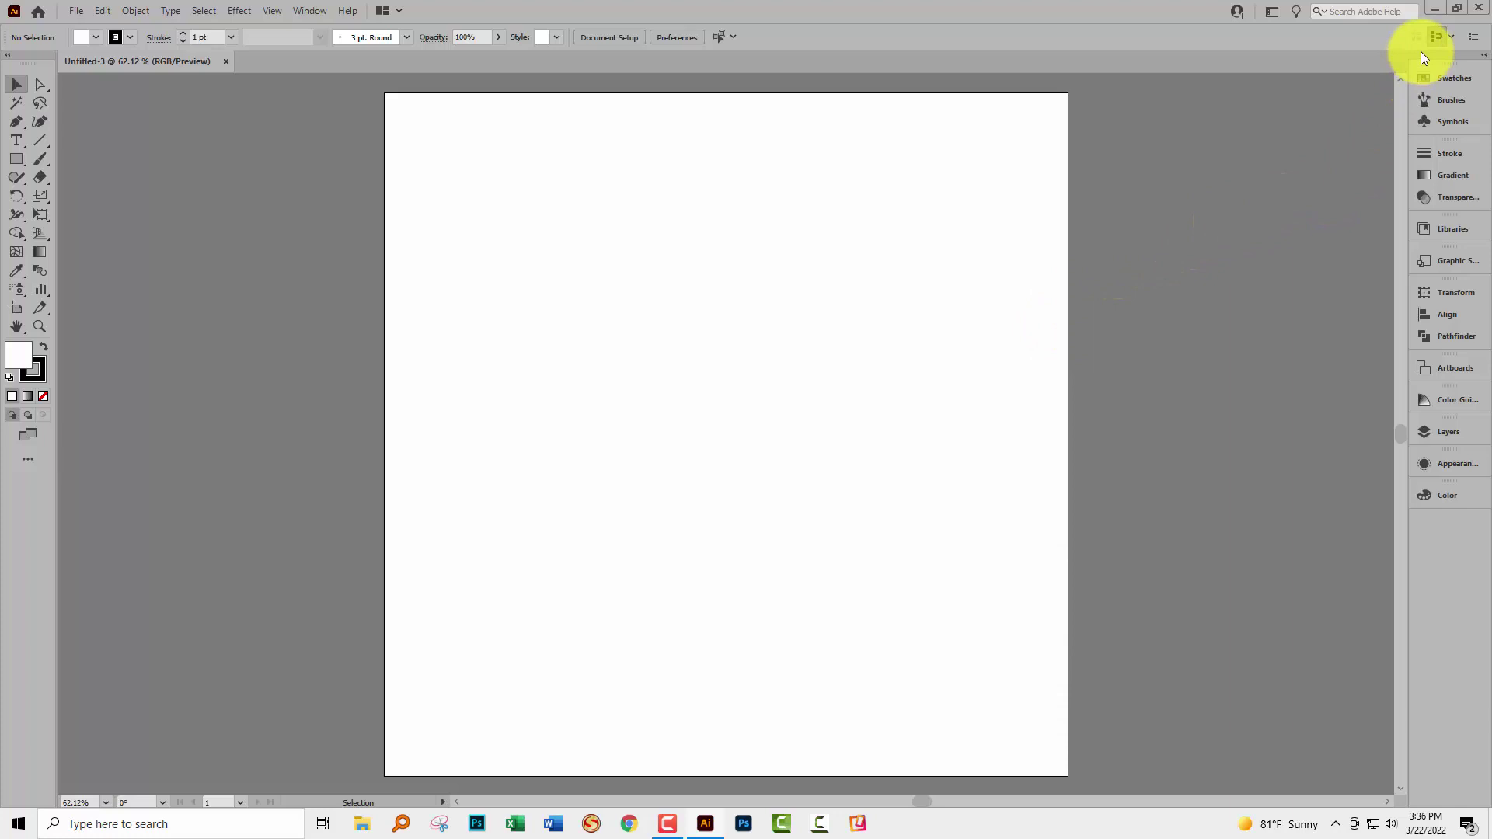
click(1453, 79)
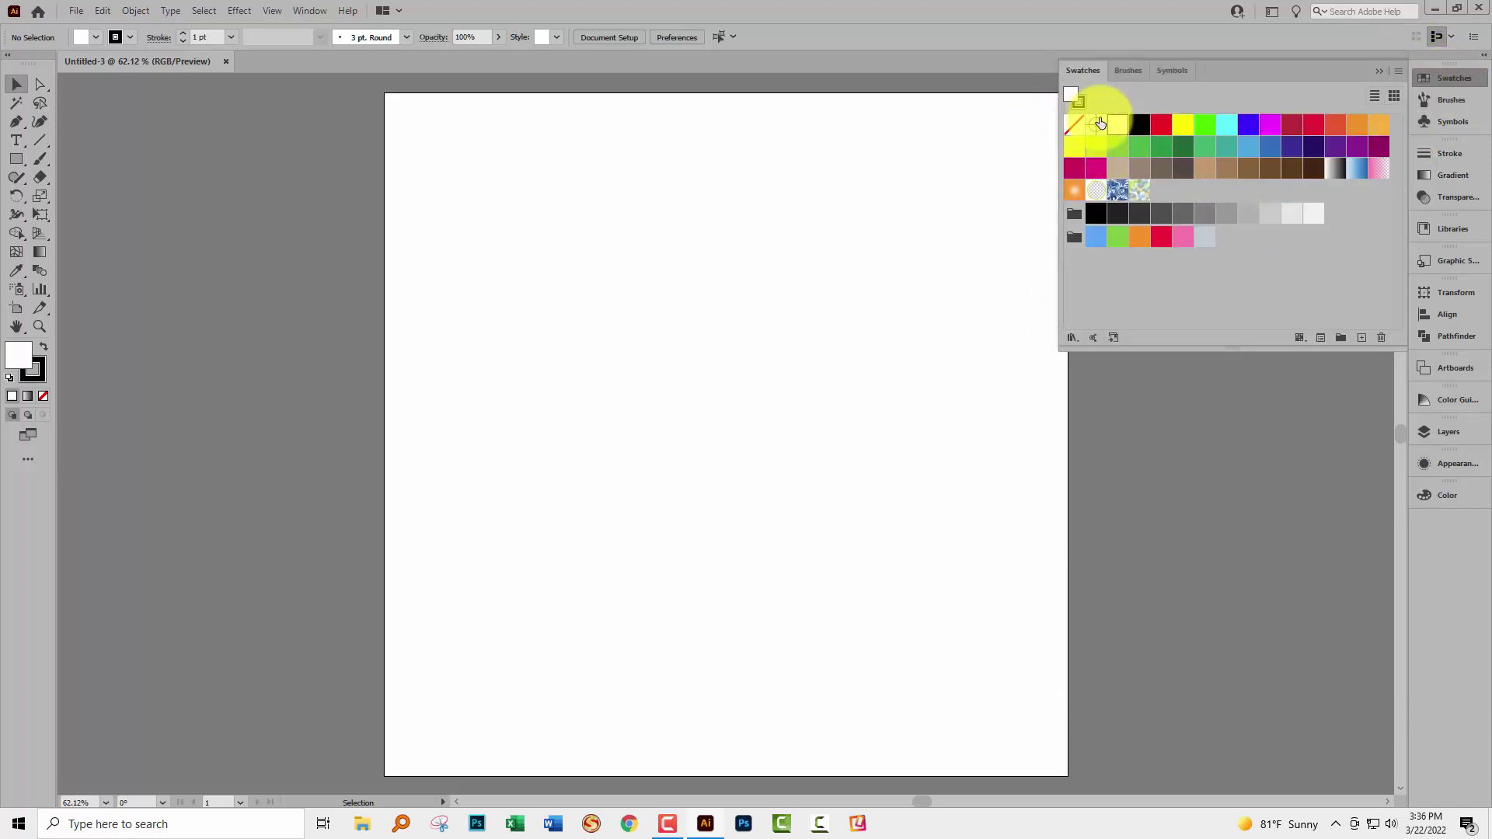
click(1117, 124)
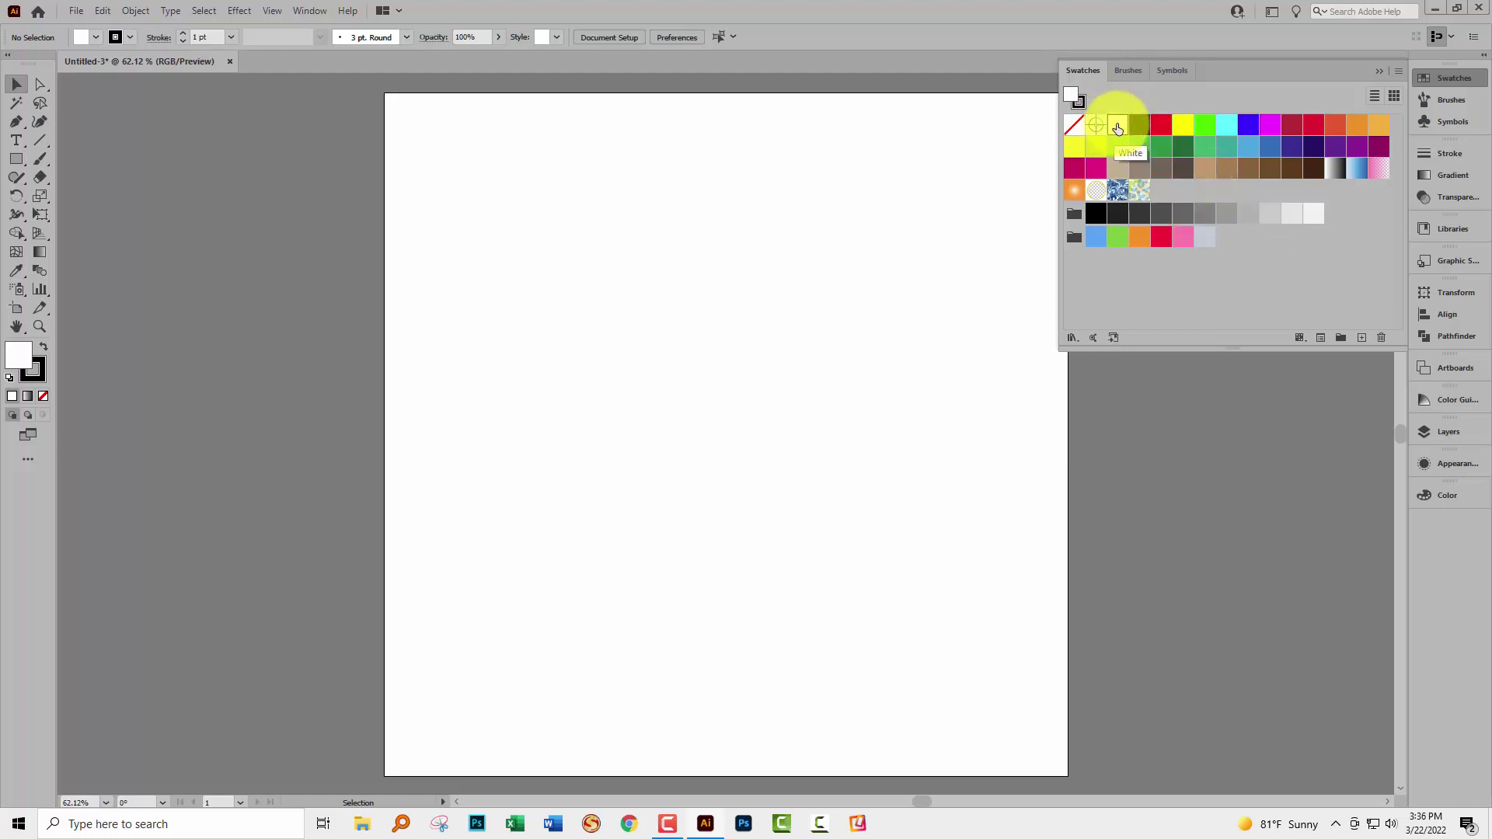
click(1293, 280)
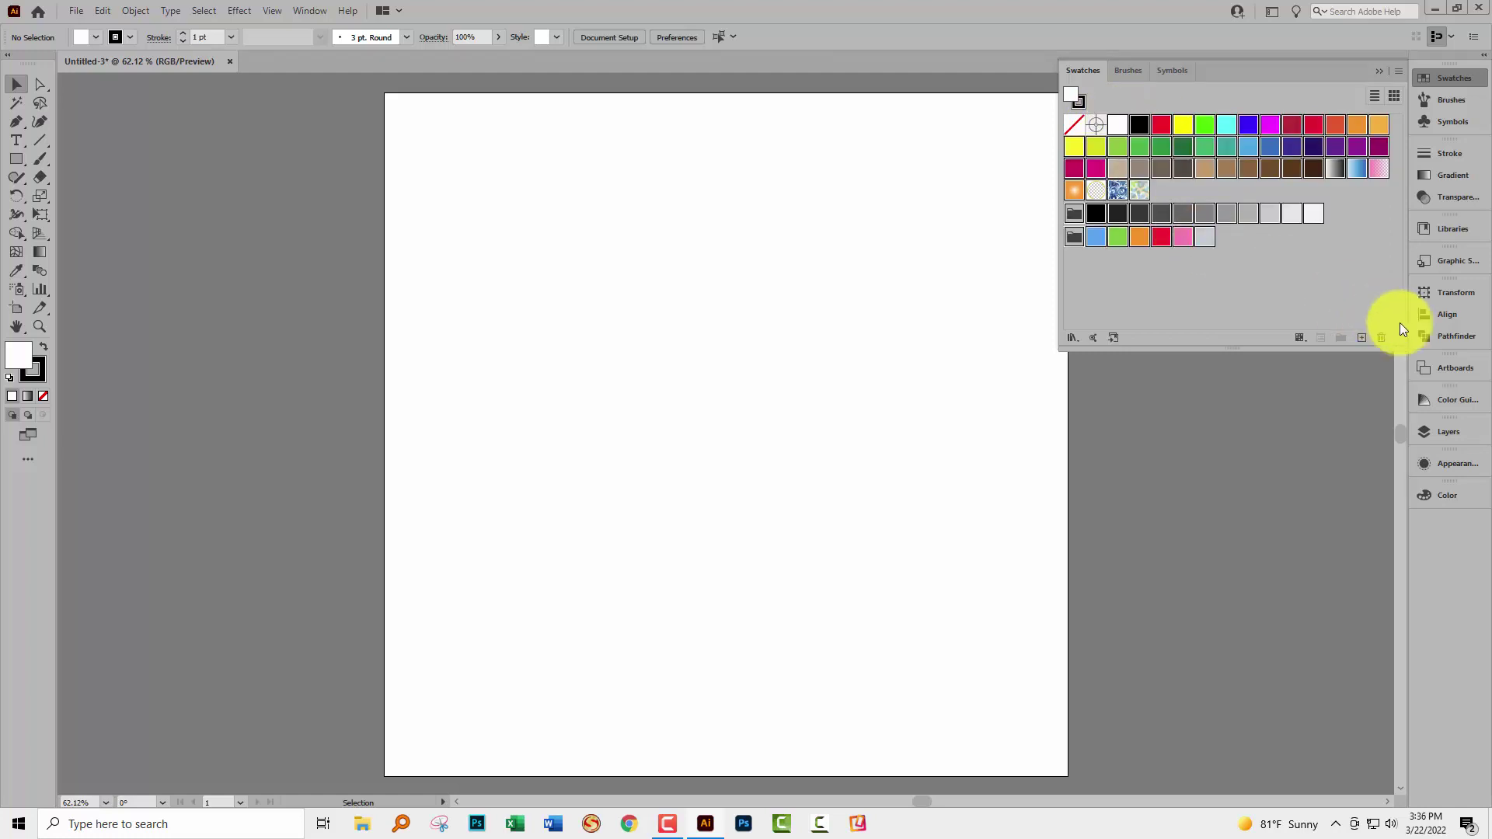
click(1380, 338)
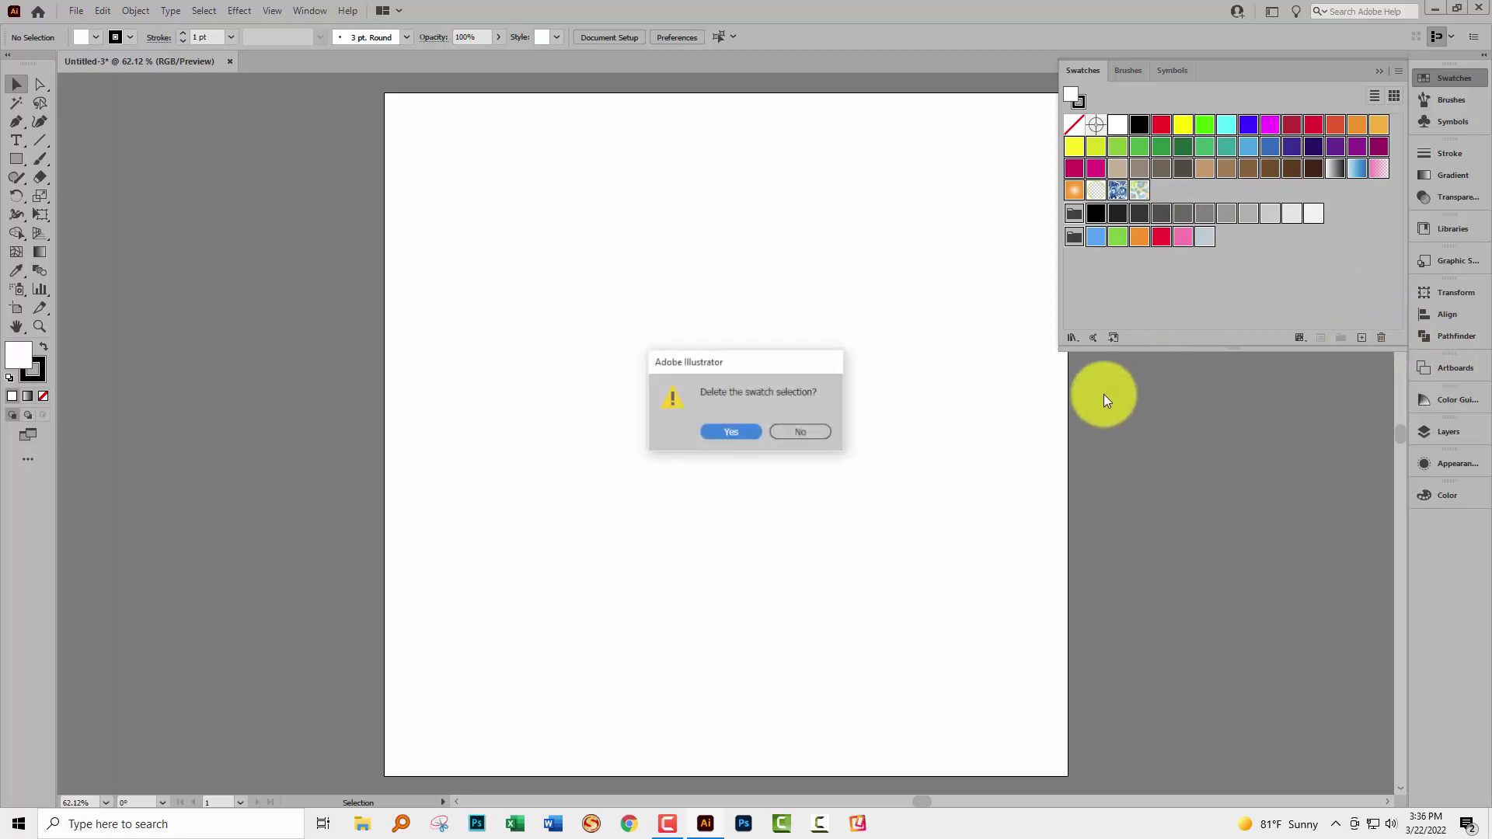
click(732, 434)
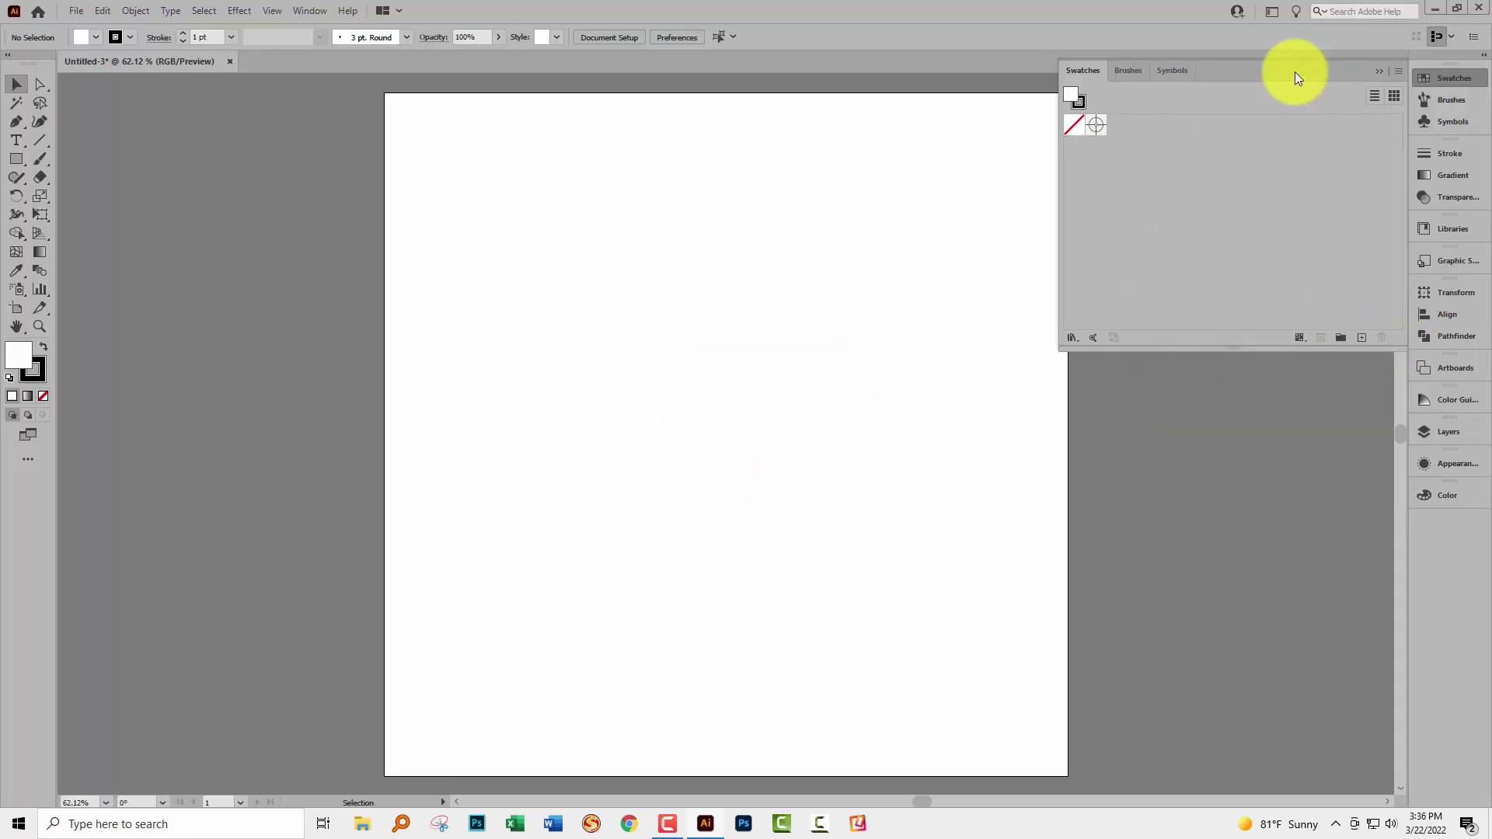
click(1377, 72)
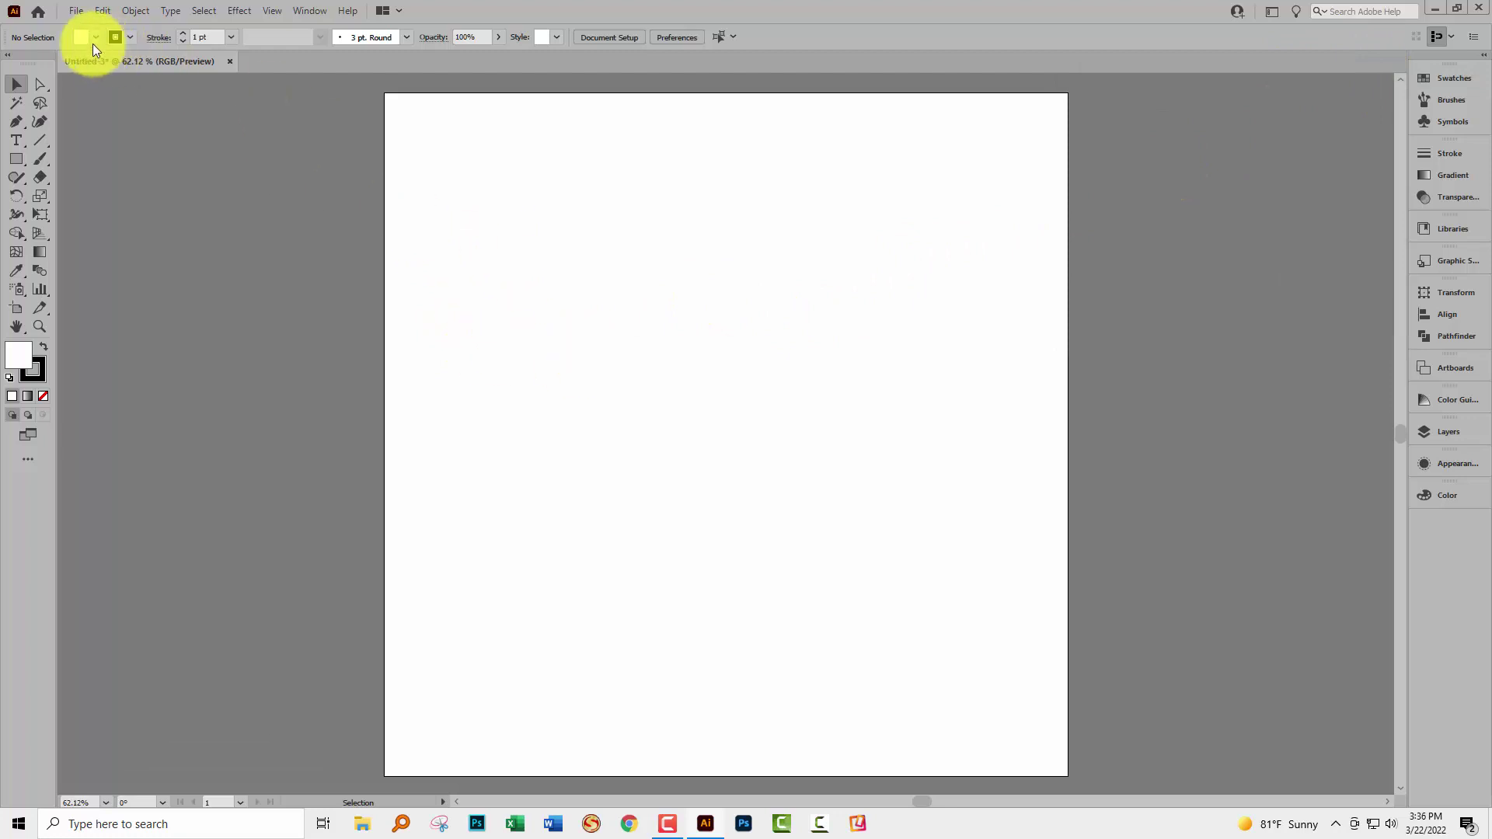
Place tall tree.jpg, sized to fill most of the artboard's height
click(71, 11)
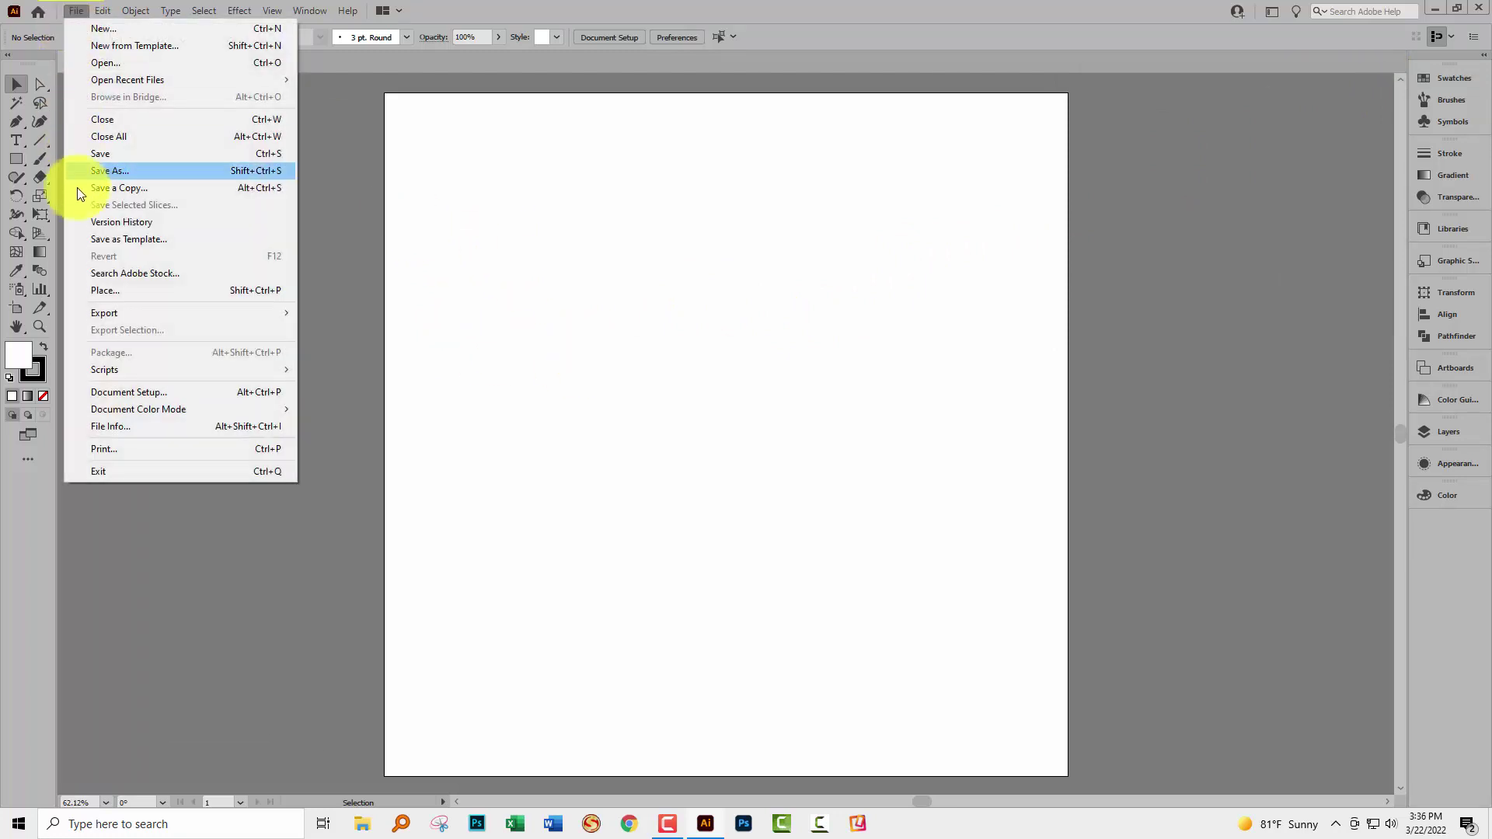
click(109, 290)
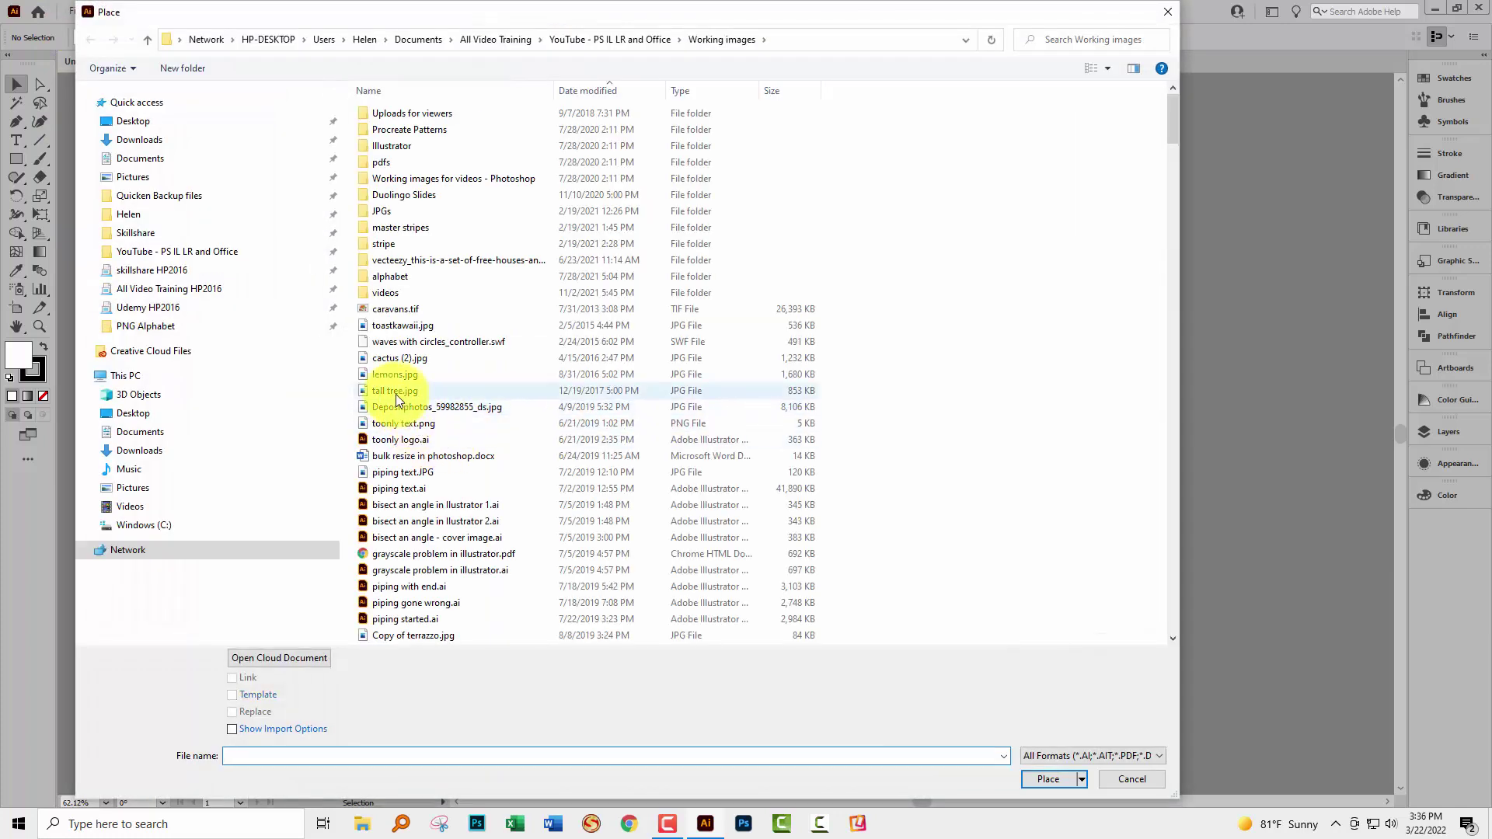
click(397, 391)
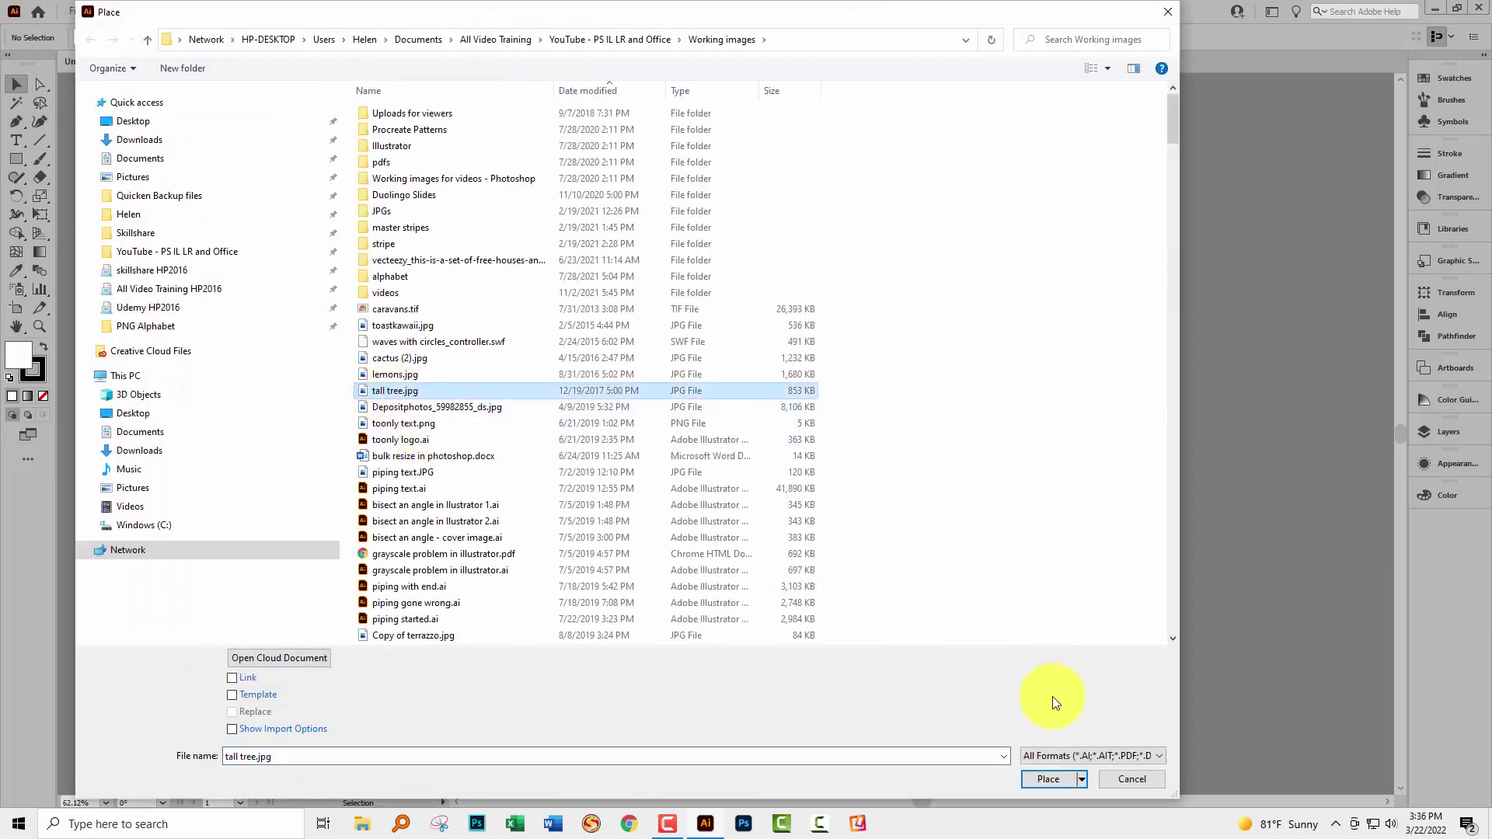
click(1048, 780)
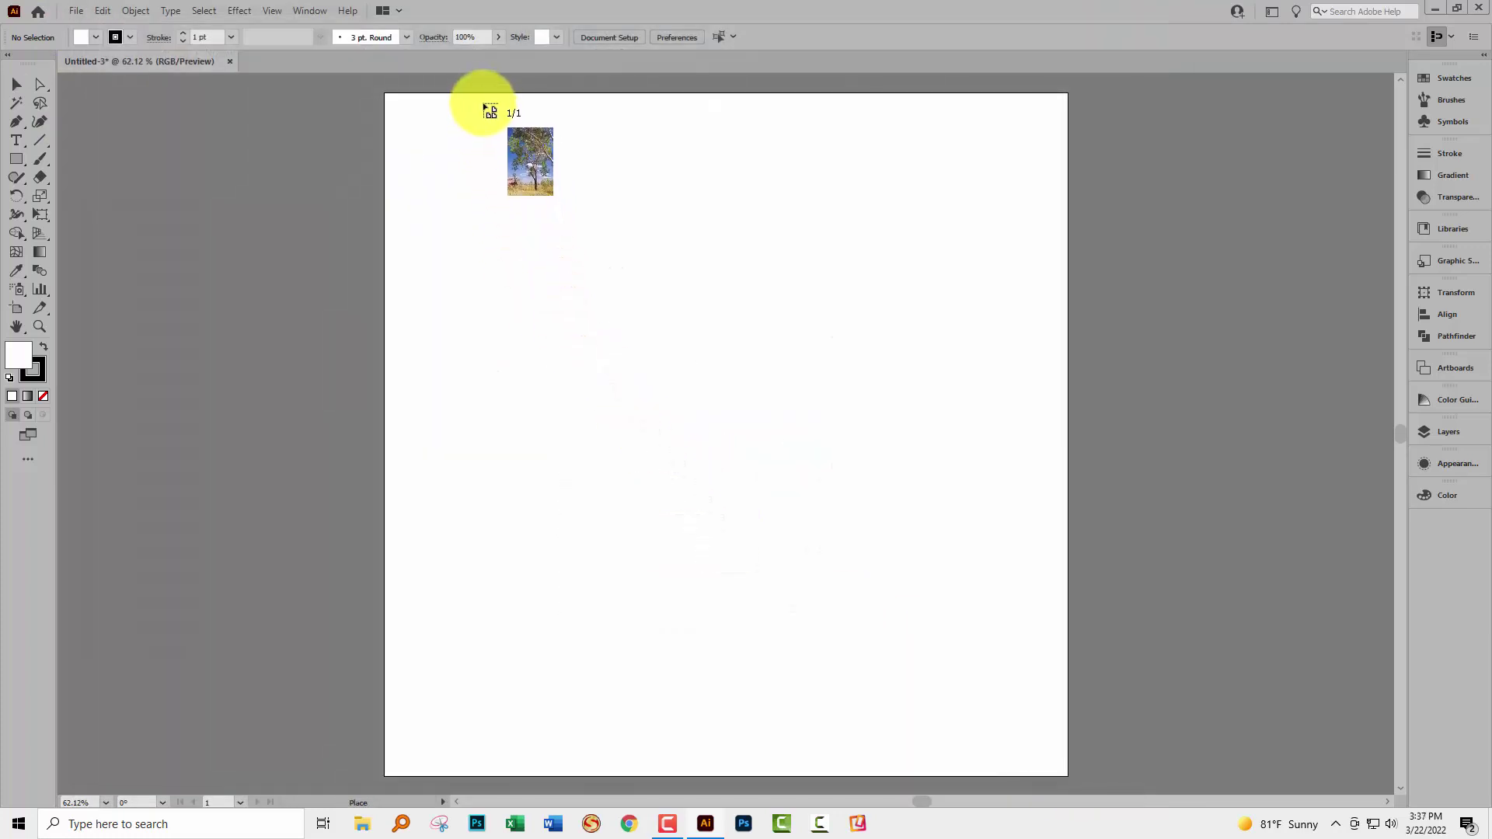
drag(482, 99, 1118, 764)
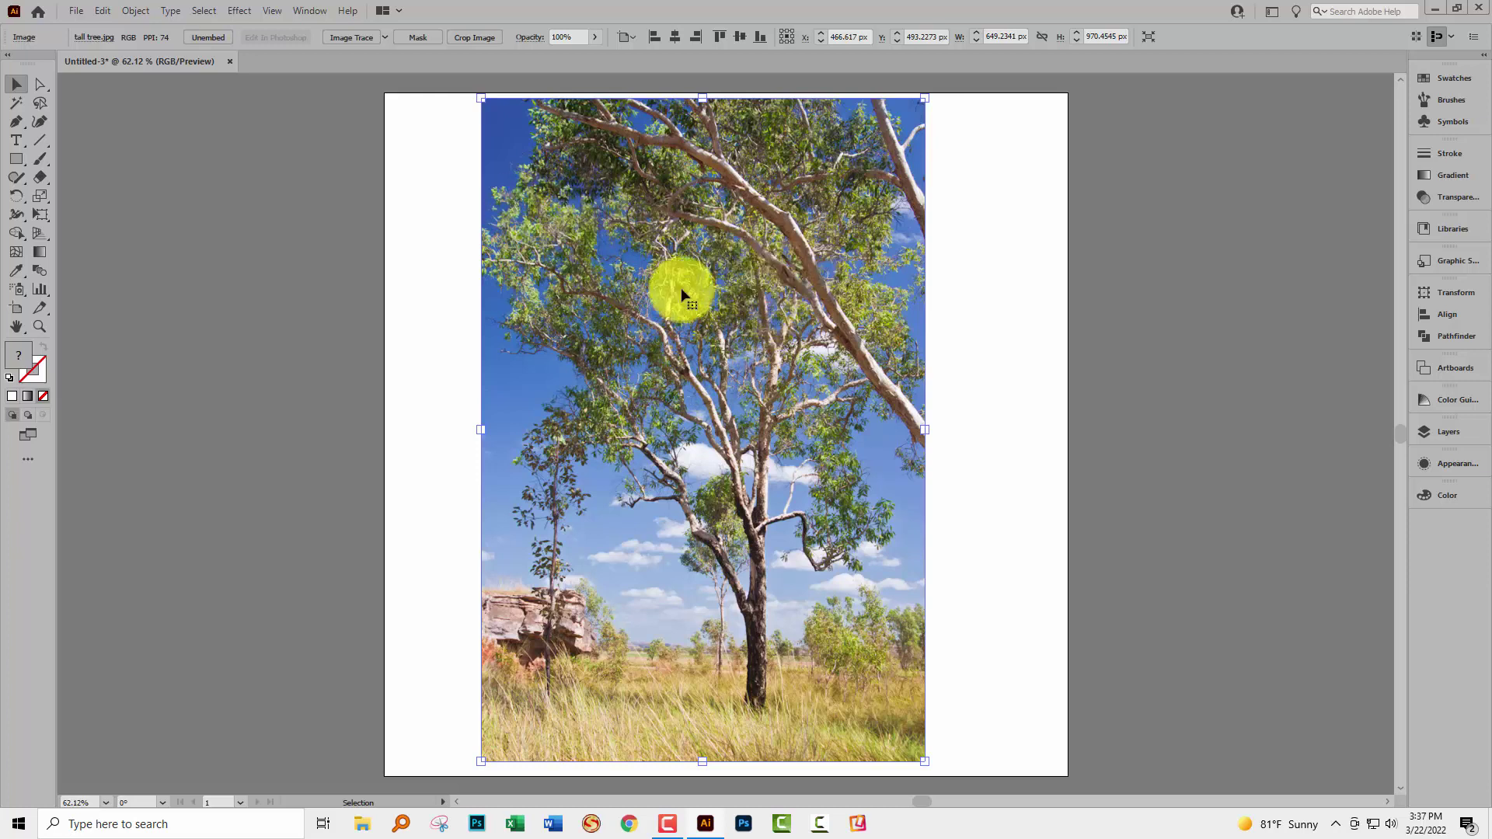
Apply Smart Blur with Radius 15.3 and Threshold 33.4, previewing the branches at 300%
click(231, 11)
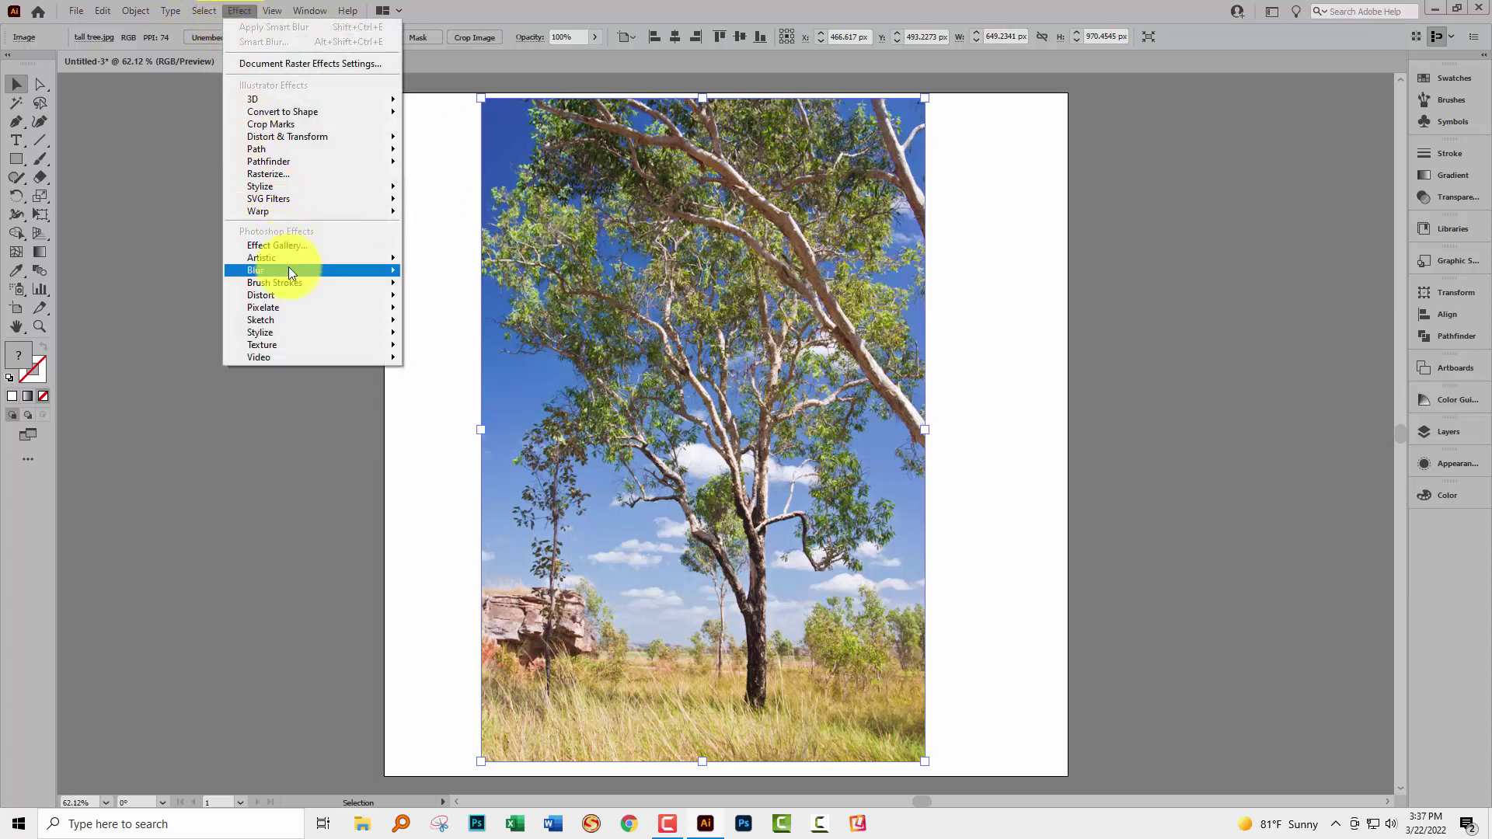
mouse_move(287, 267)
click(450, 305)
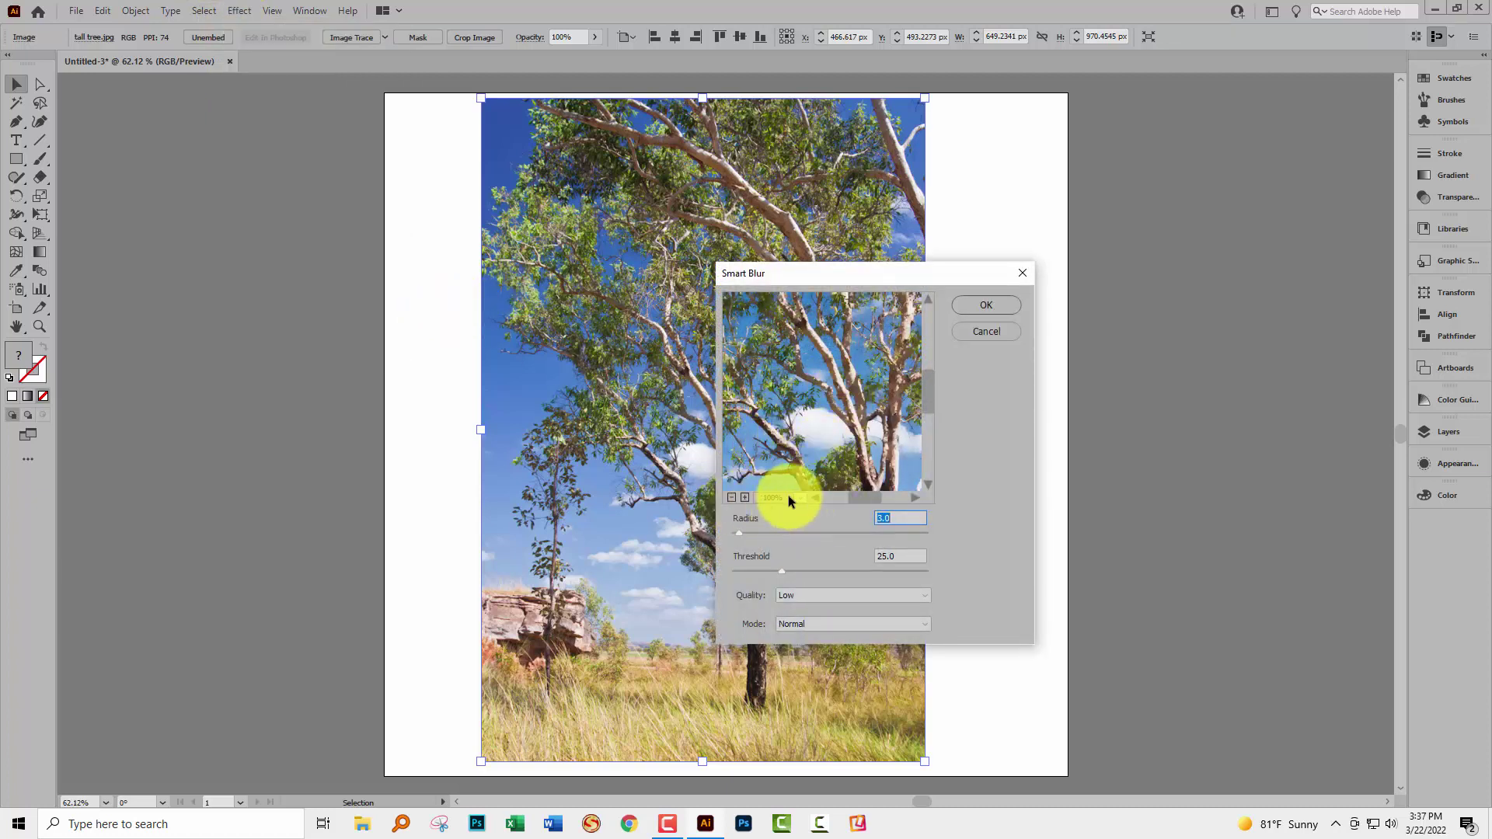
click(745, 498)
click(745, 498)
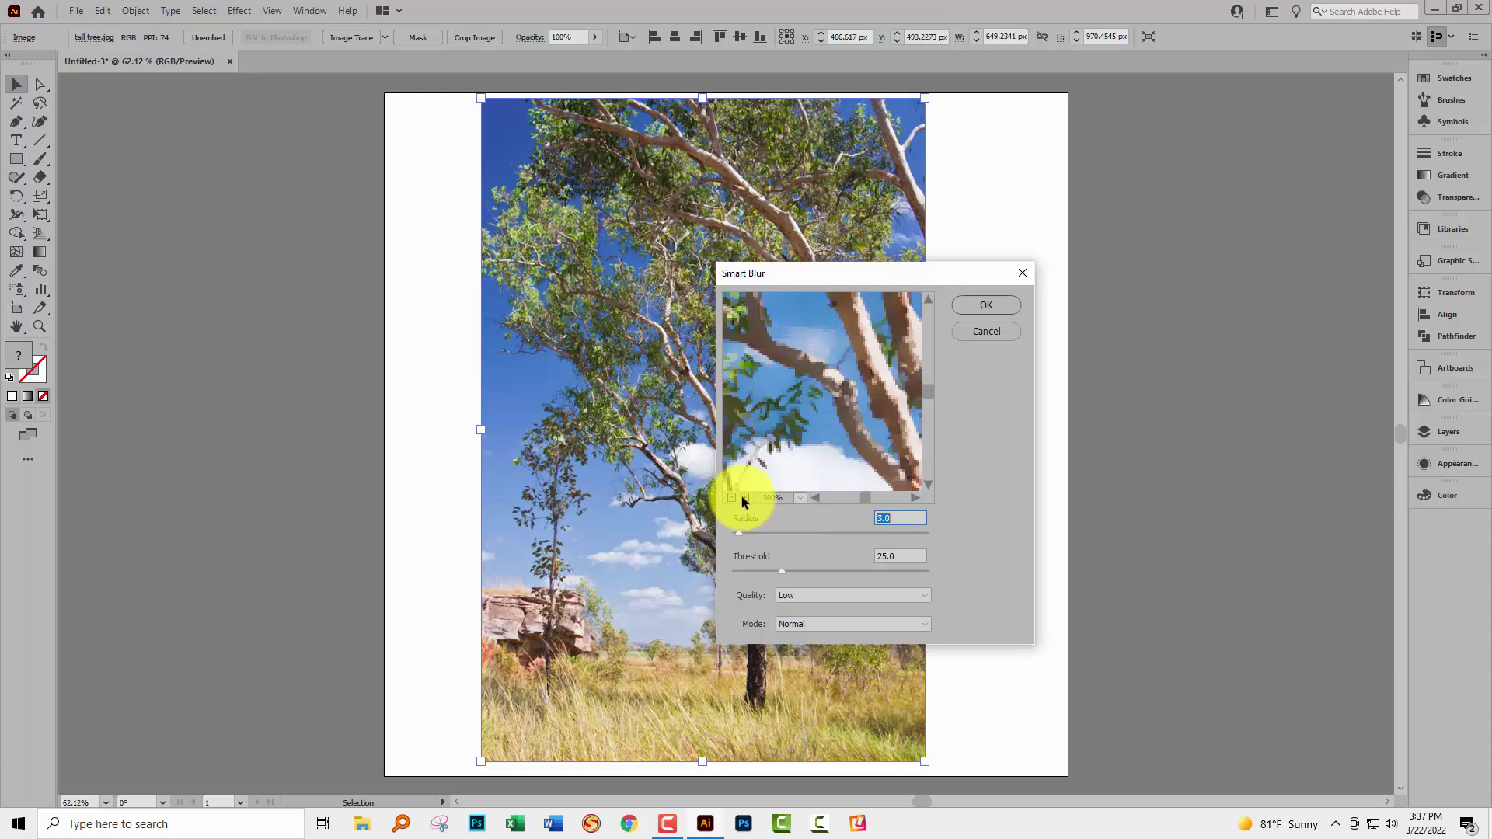
drag(842, 389, 809, 423)
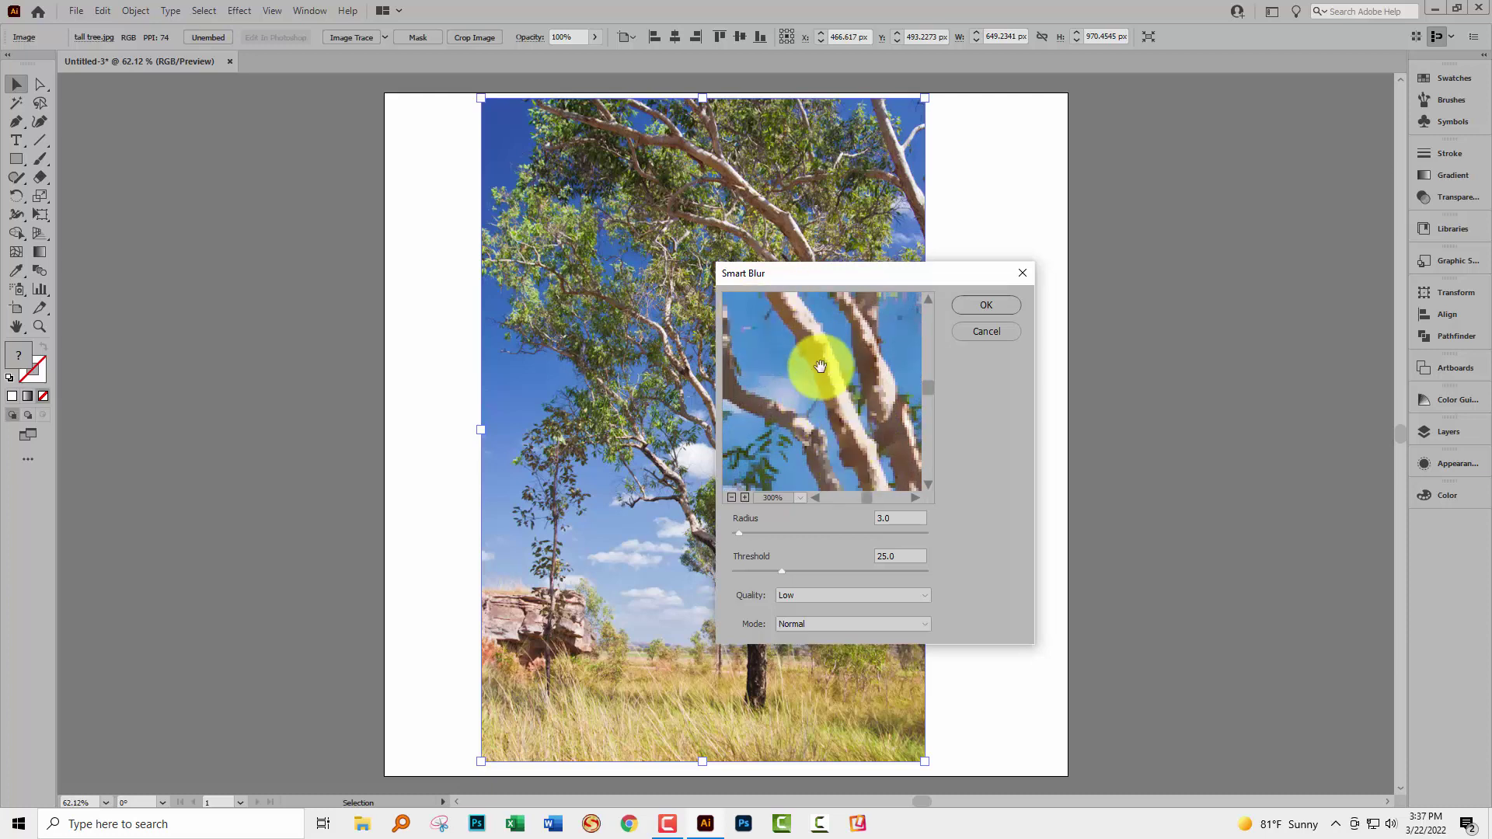
drag(833, 410, 785, 429)
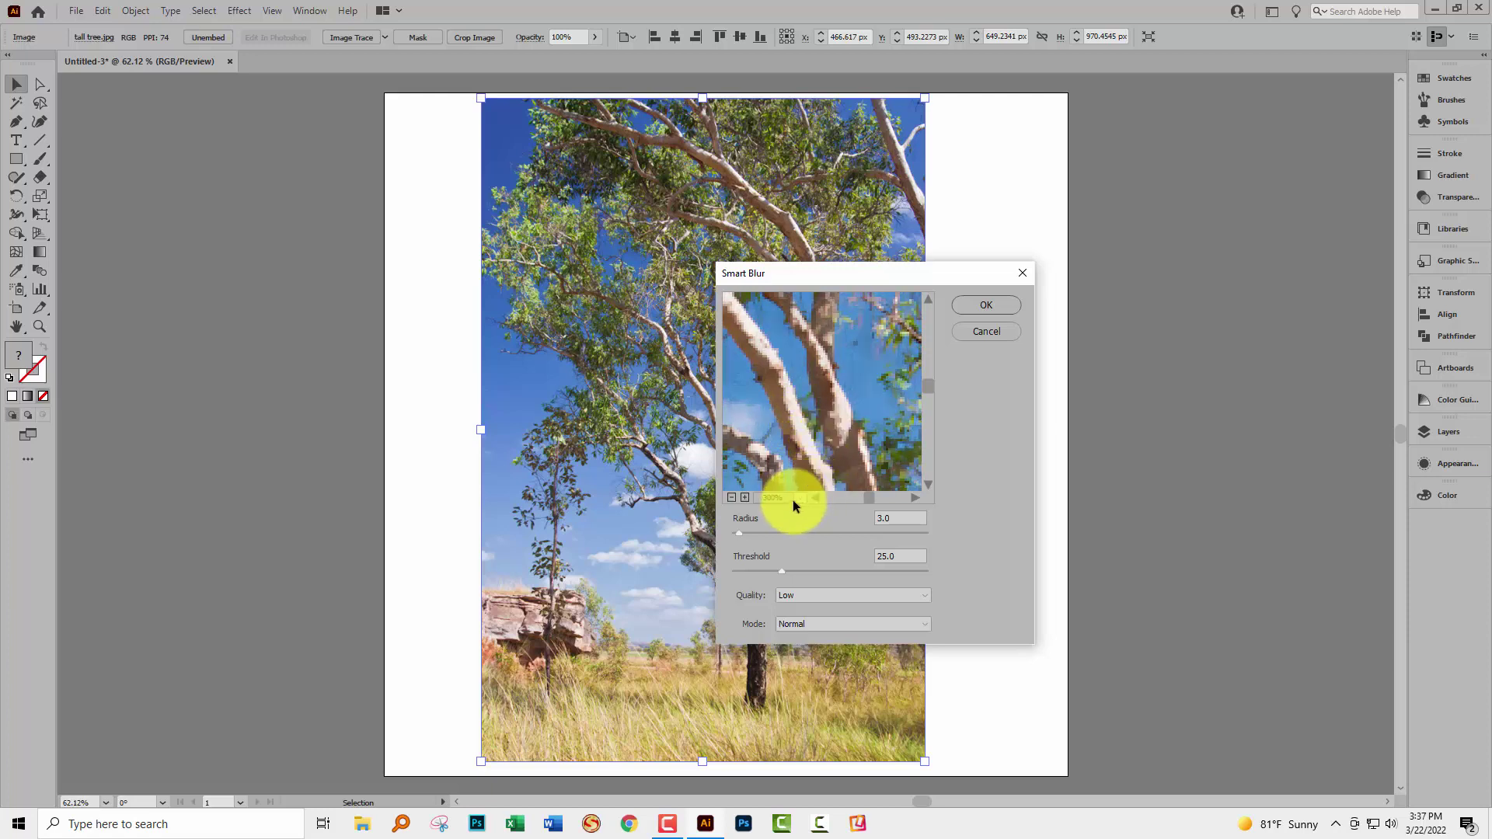
drag(735, 534, 797, 572)
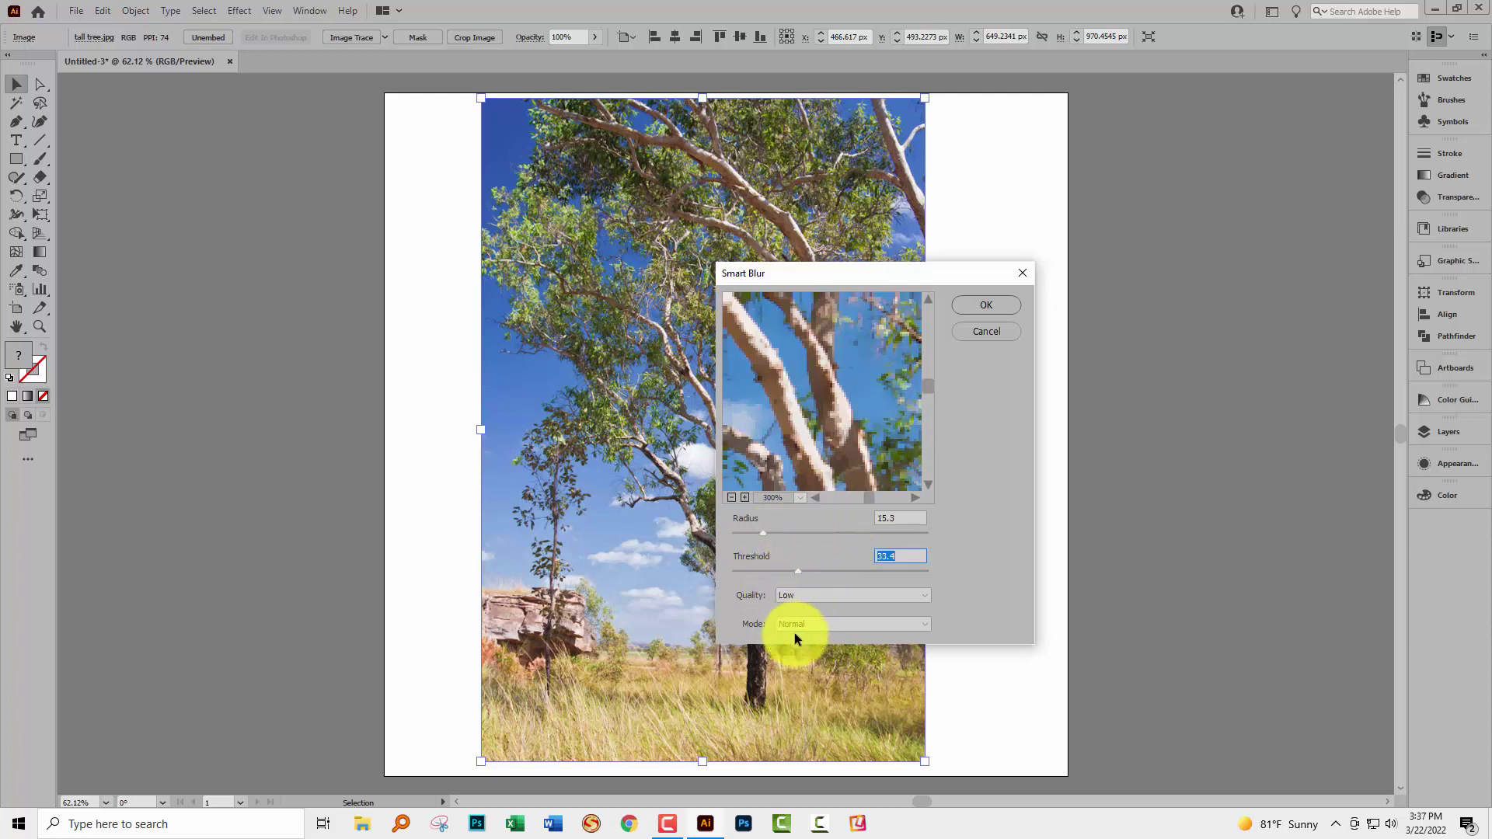
click(817, 420)
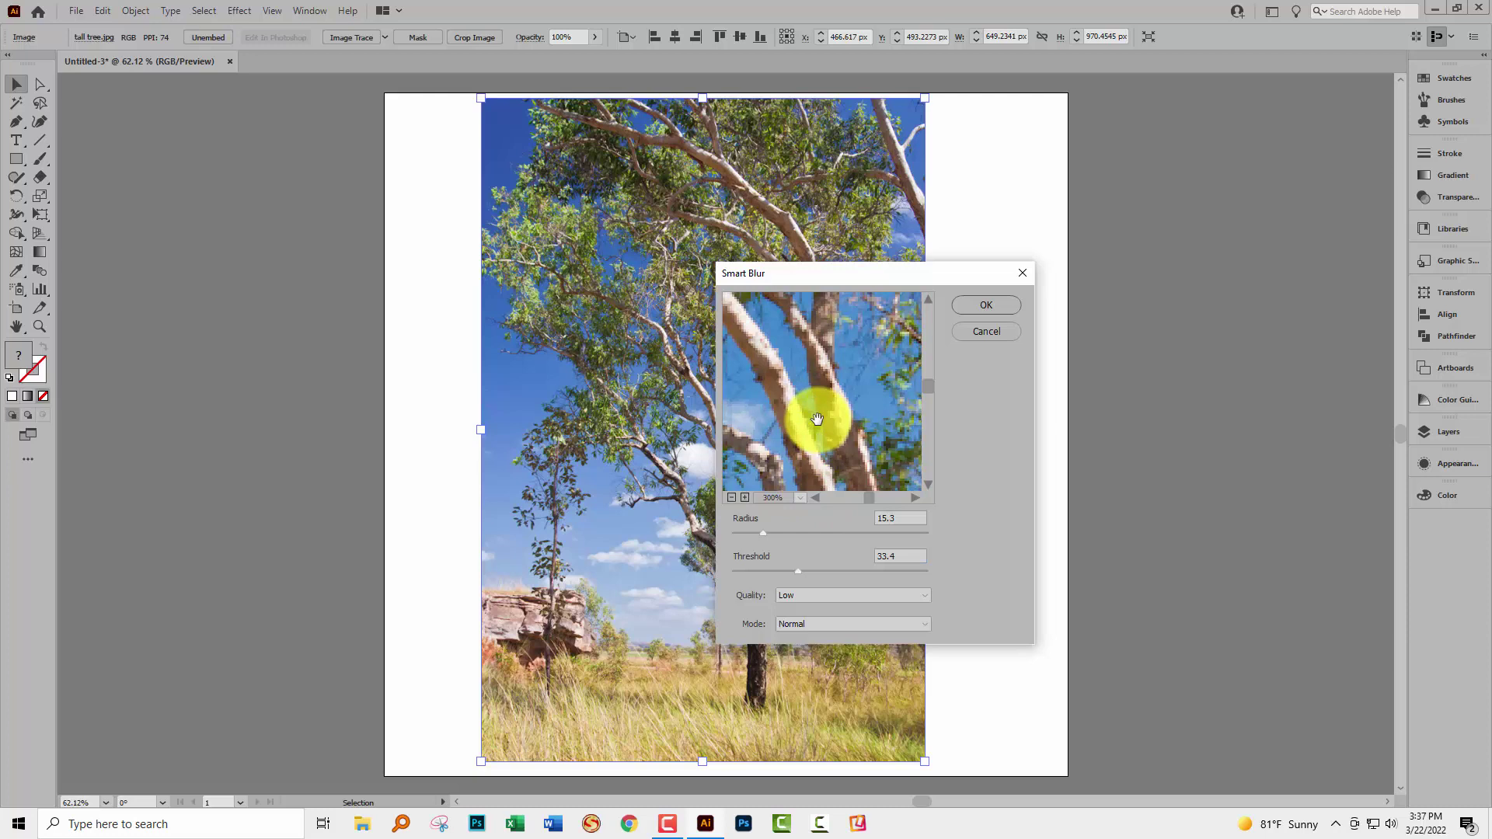
drag(817, 420, 813, 490)
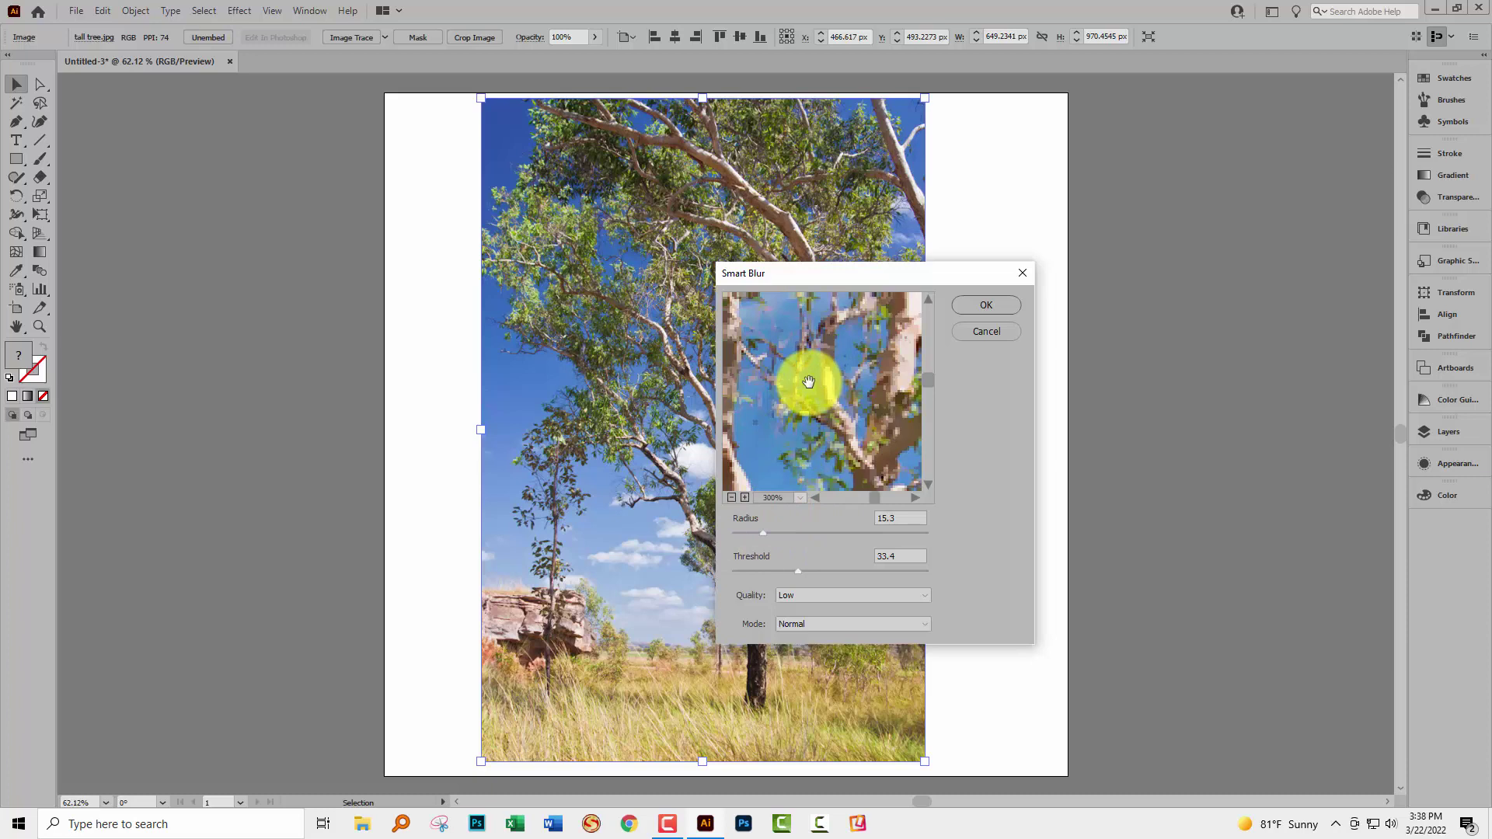
click(991, 308)
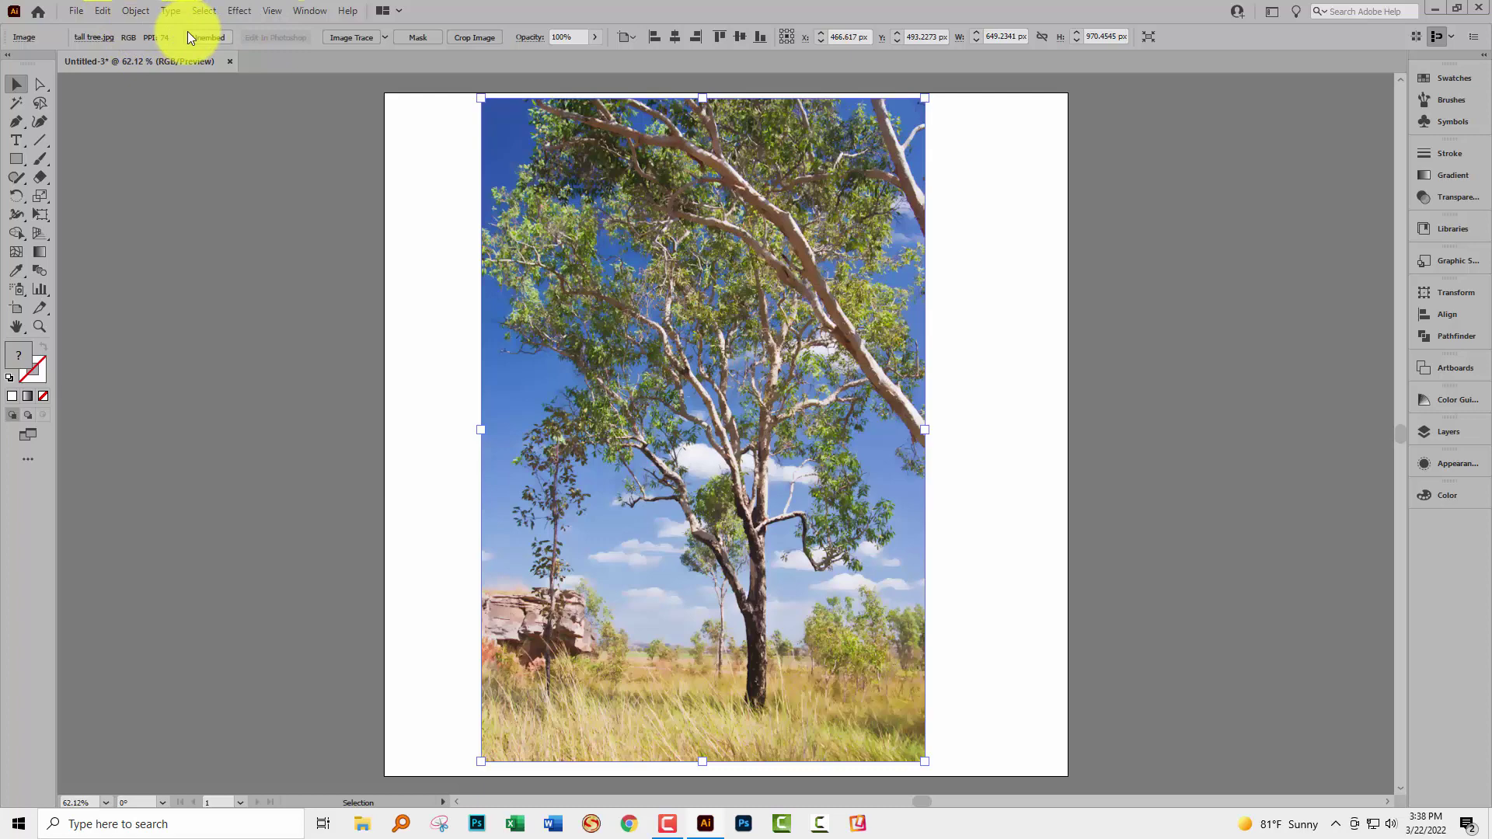
Trace the blurred photo with the Default Image Trace preset into a black-and-white silhouette
click(359, 45)
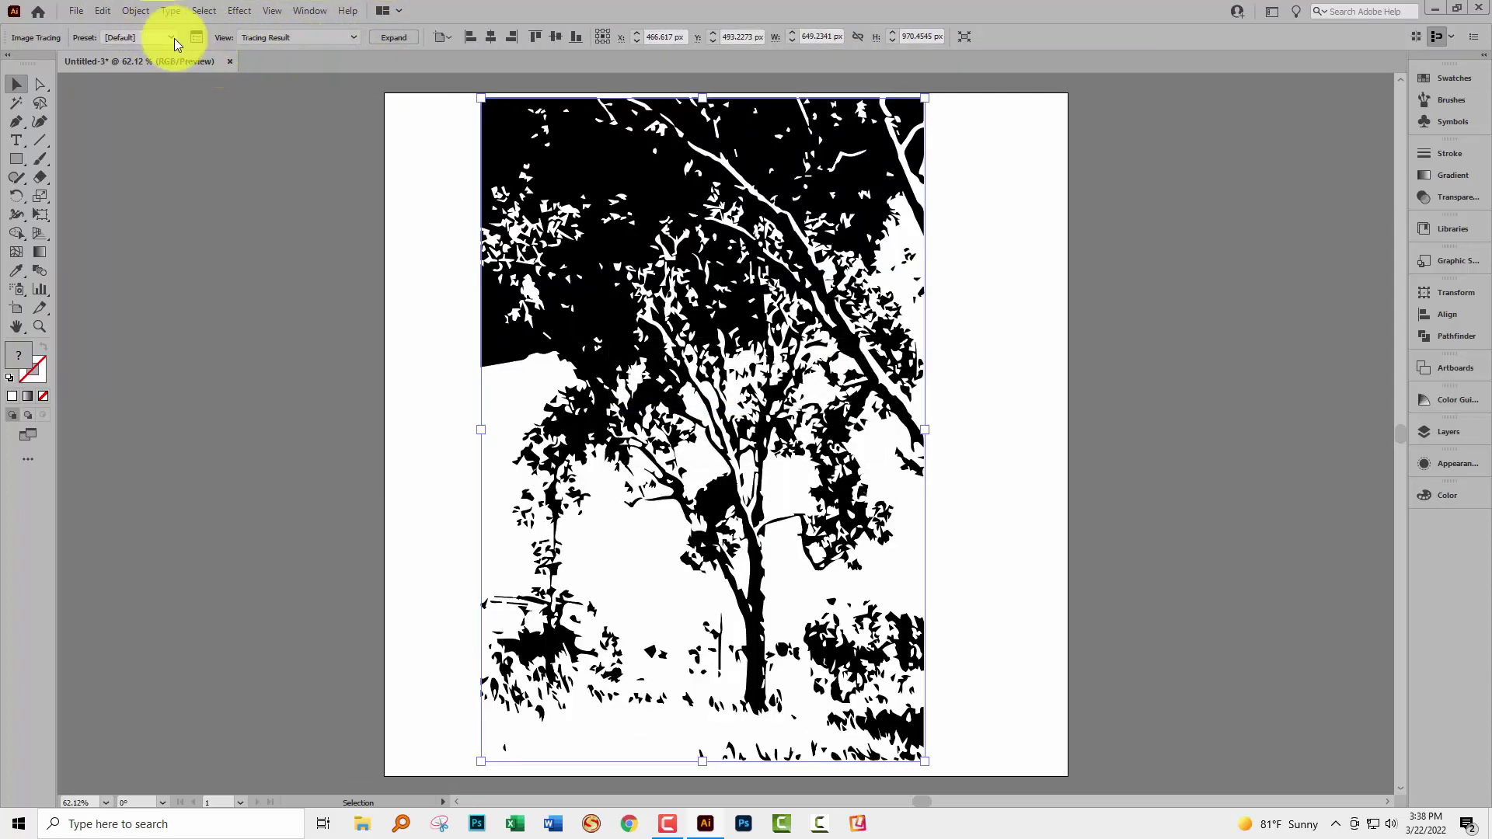
click(136, 11)
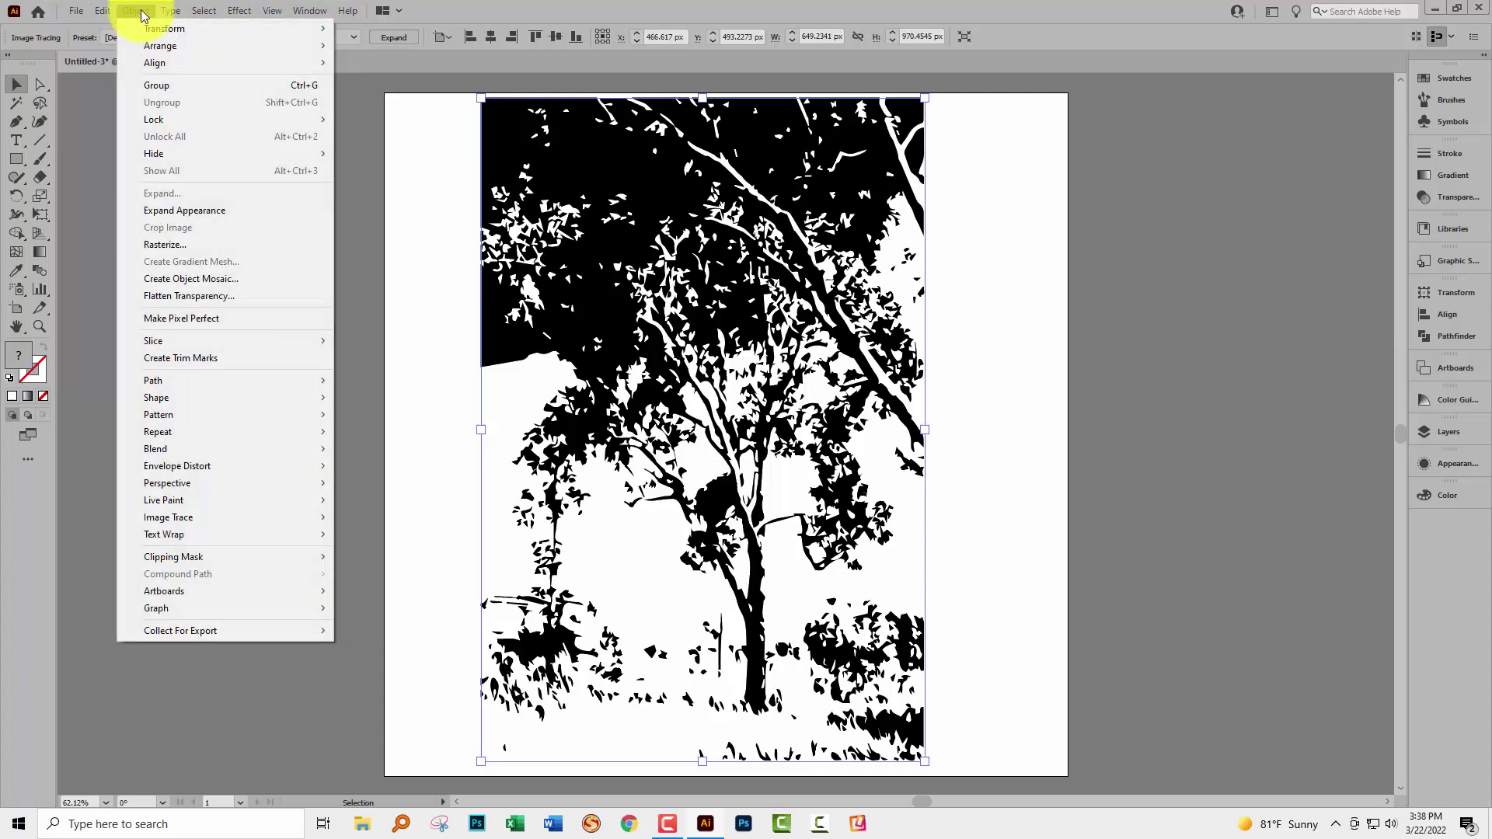
mouse_move(198, 519)
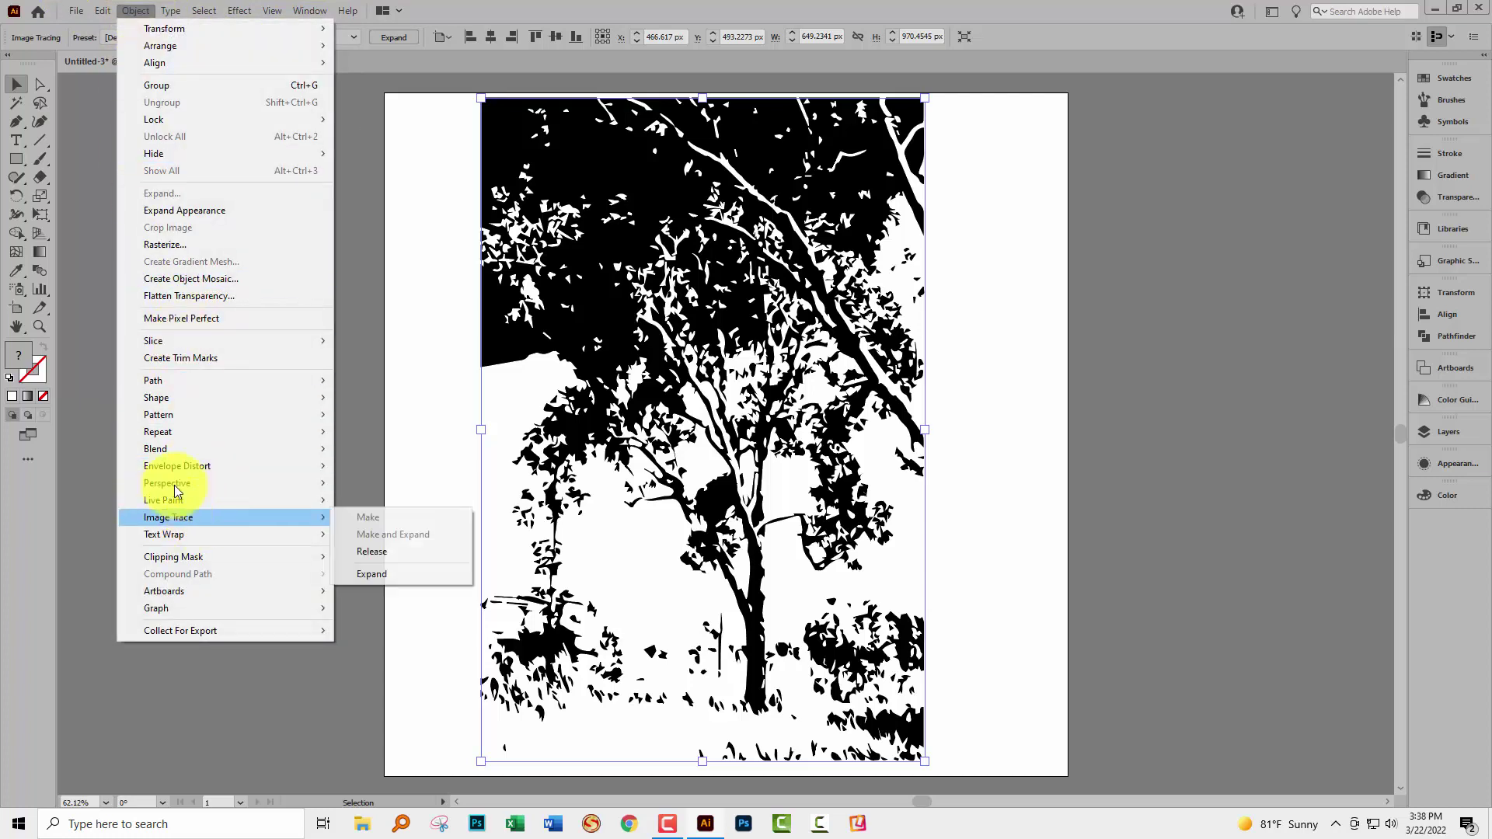
click(621, 22)
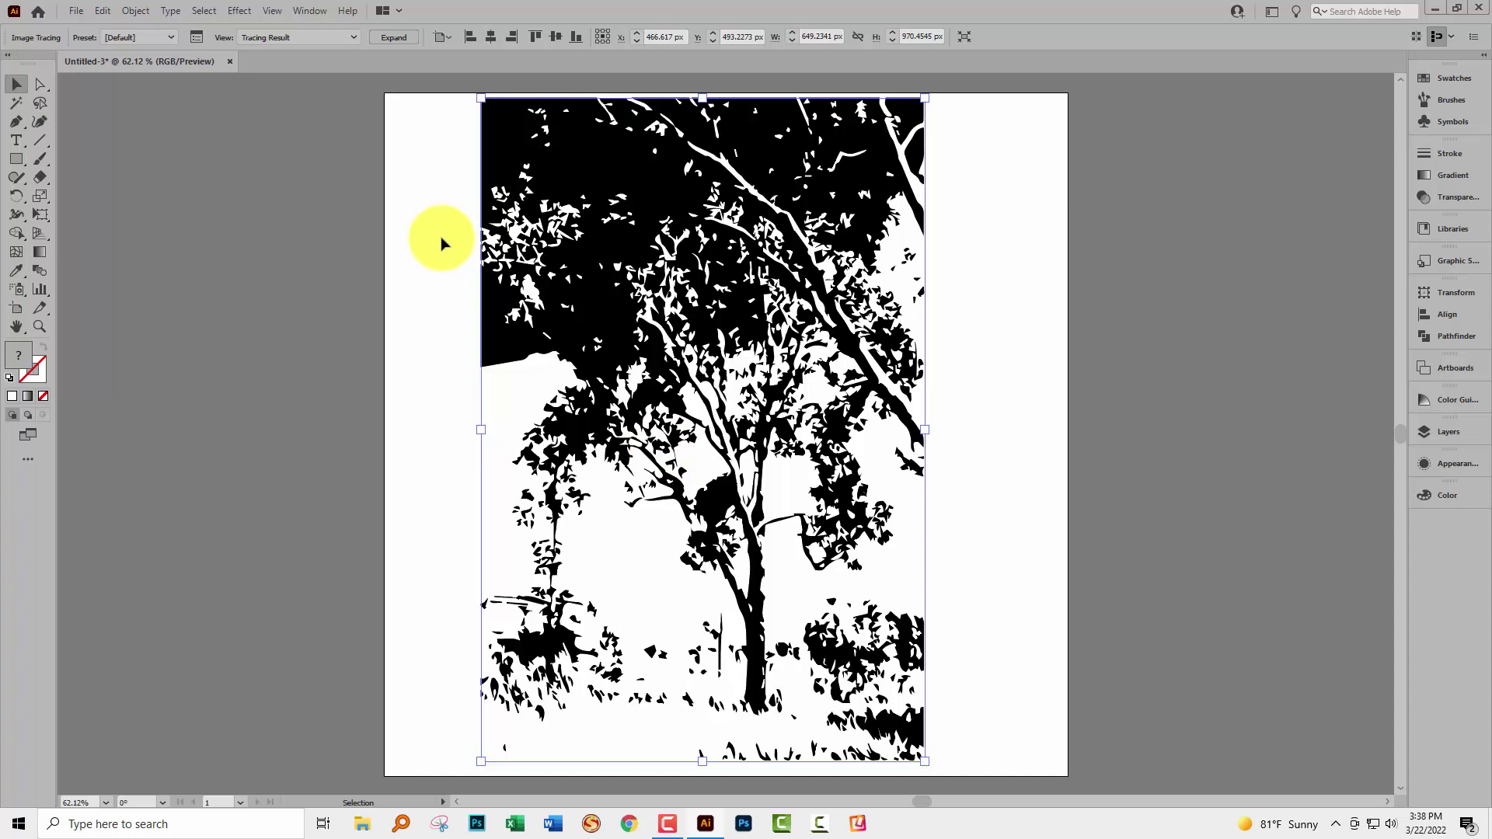
In the Image Trace panel, set Color mode, 7 colours, Paths 14%, Corners 13%, Noise 91 px
click(195, 36)
drag(383, 389, 304, 191)
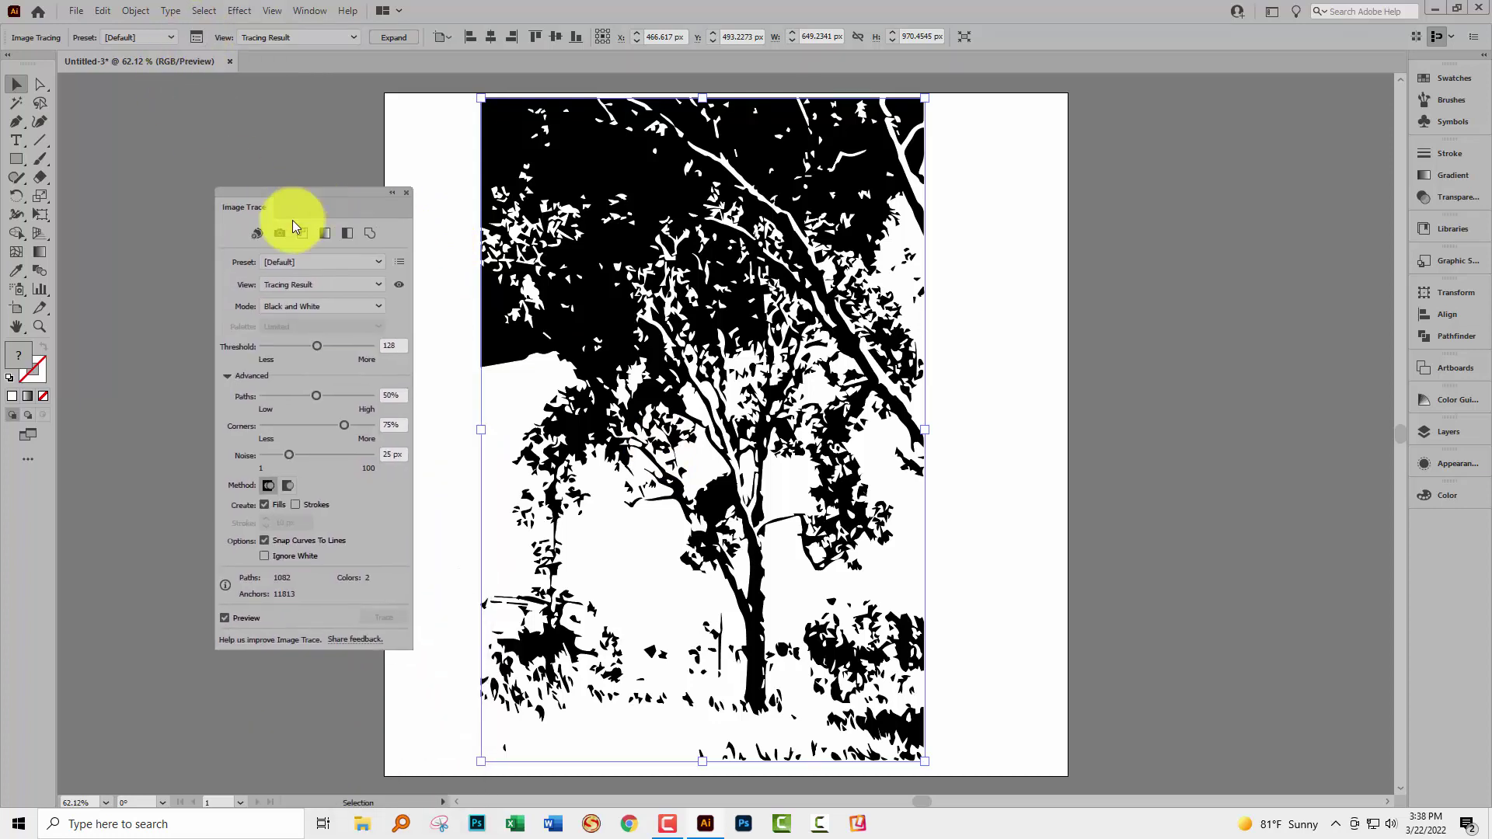
click(224, 619)
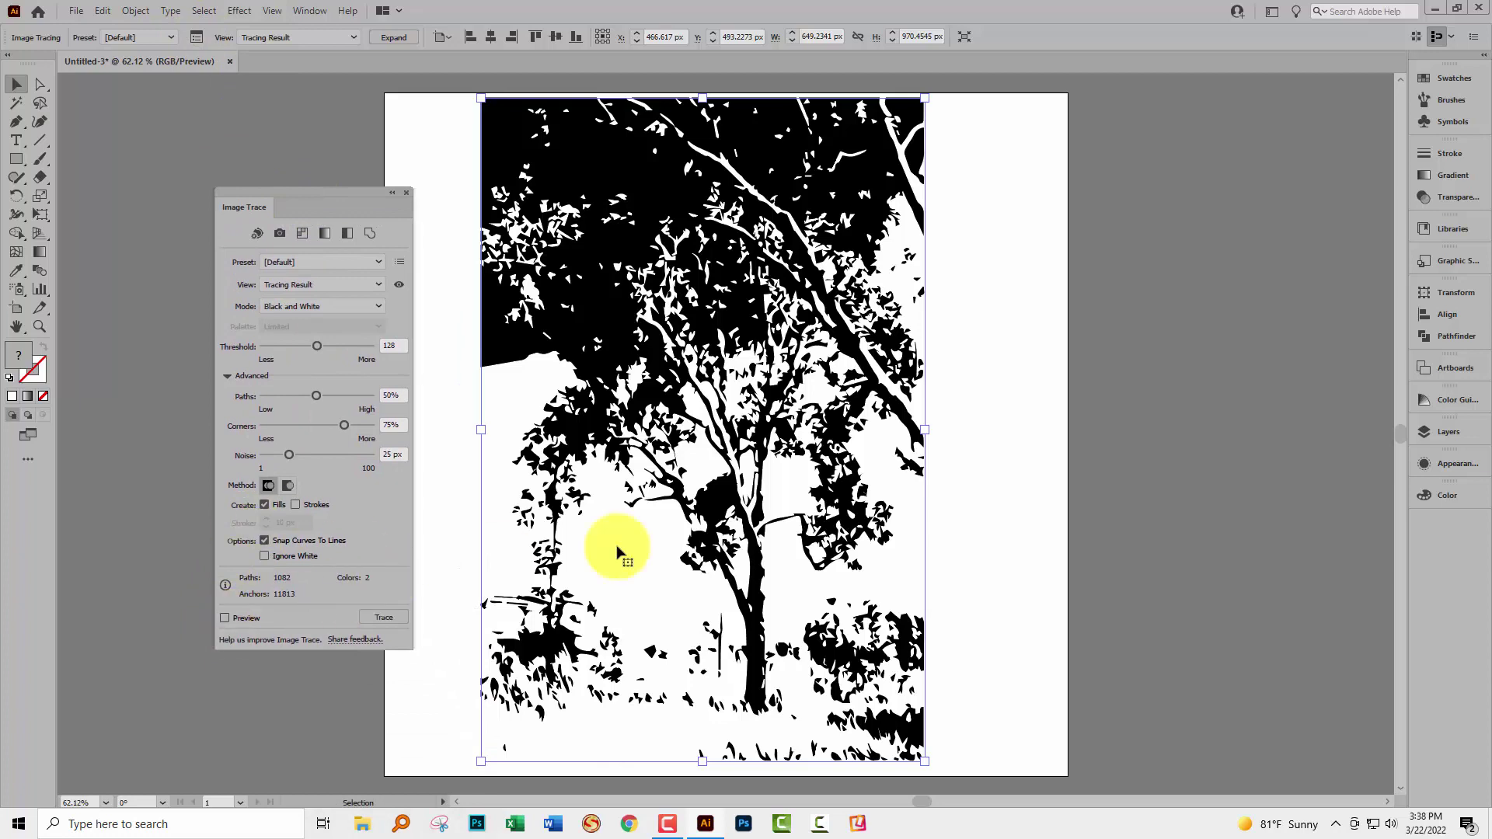
click(305, 305)
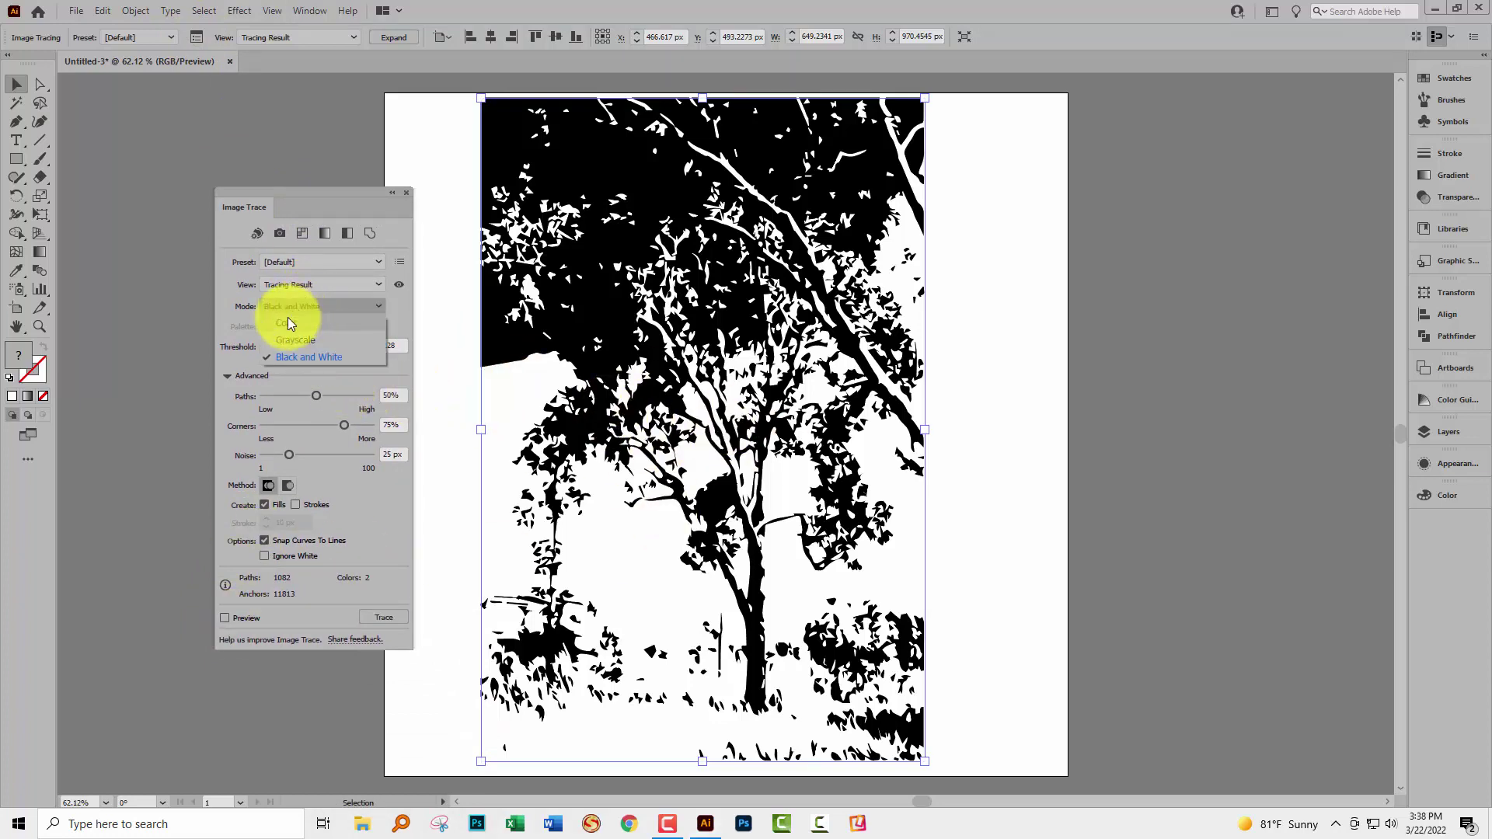
click(287, 318)
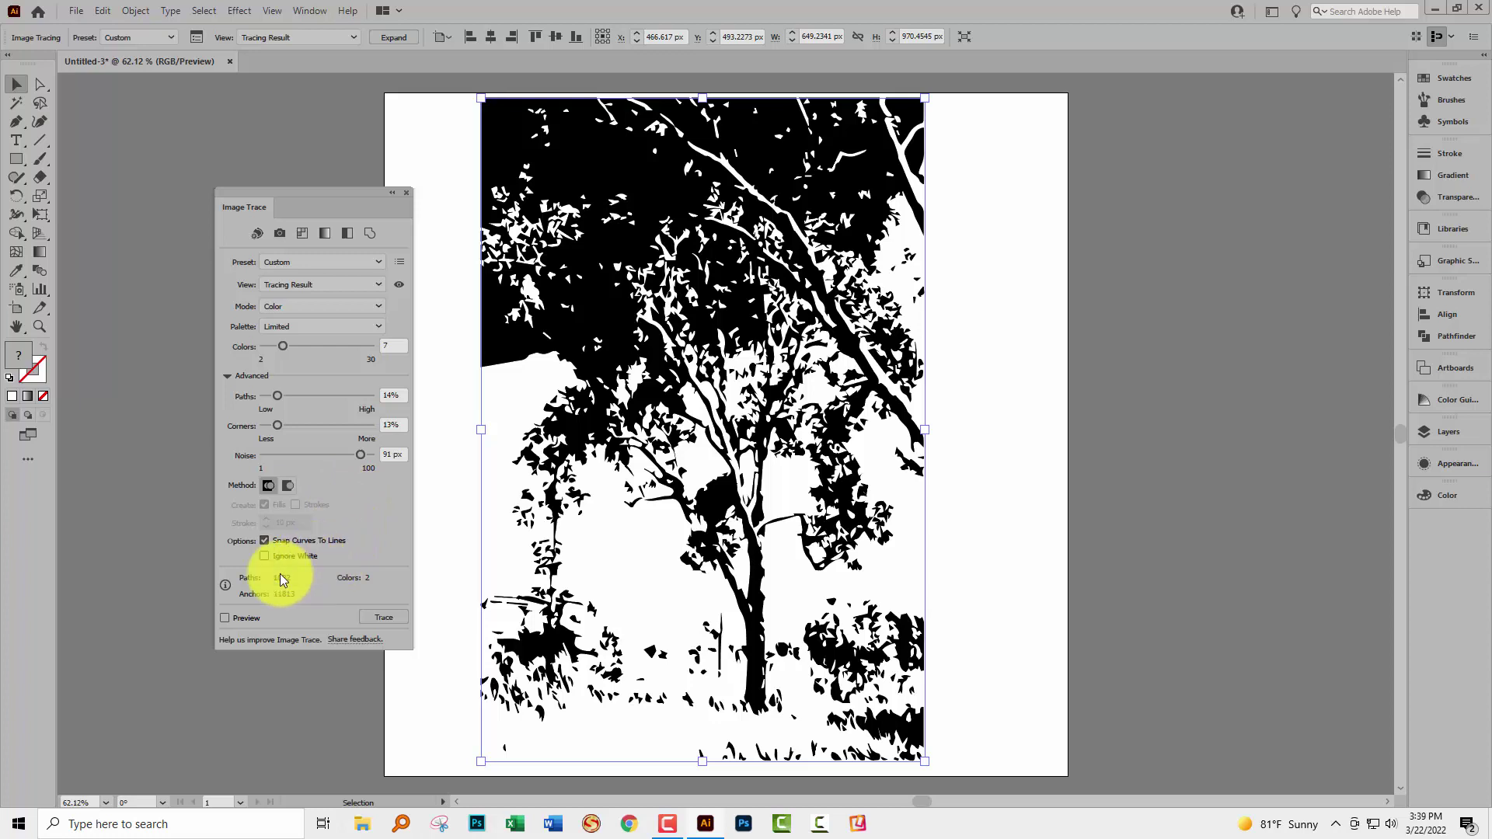
Turn on the trace preview to show the tree in seven flat blue, olive, brown and tan colours
click(223, 618)
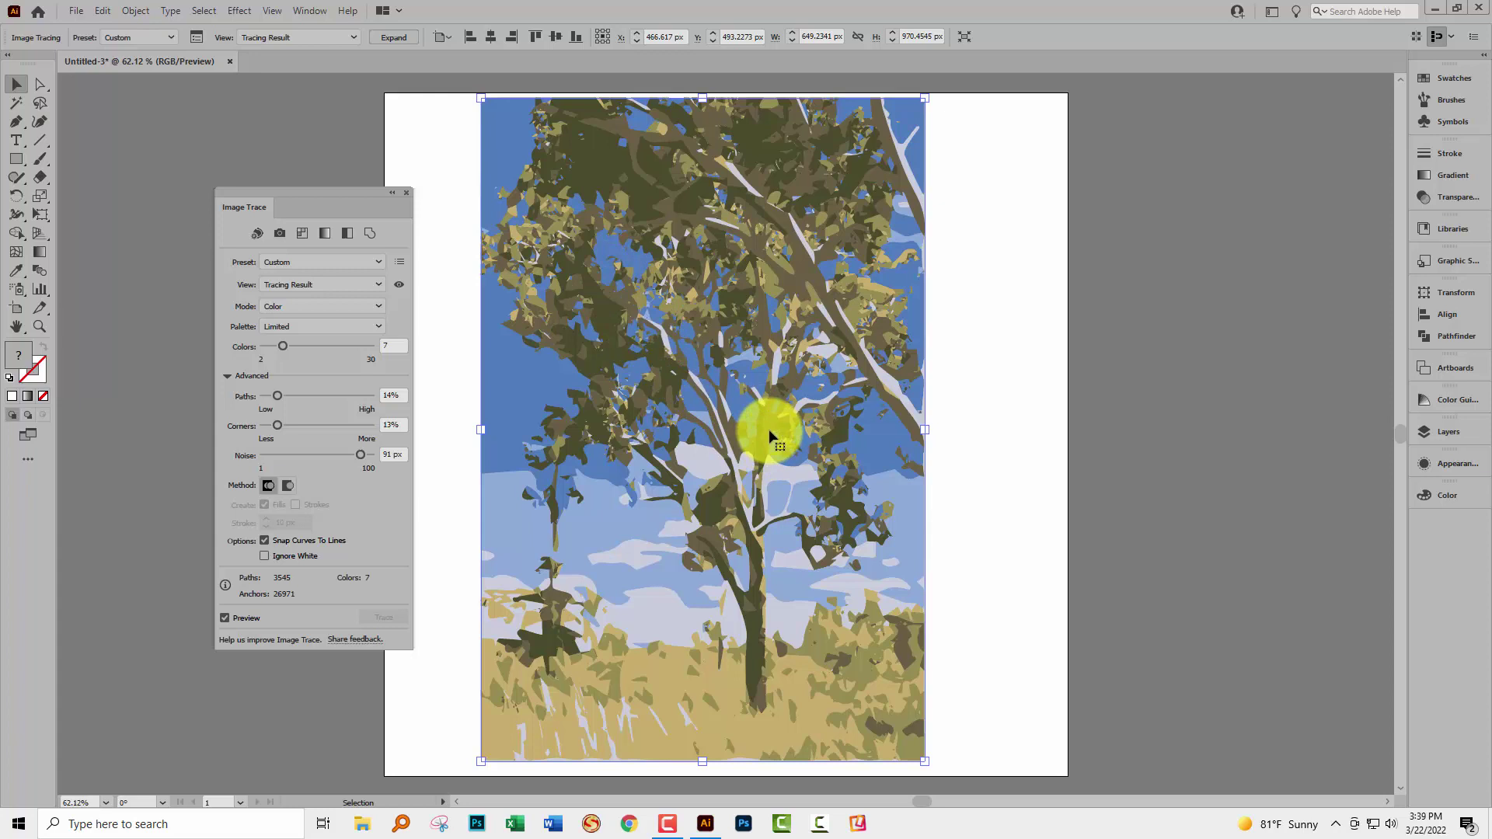
Turn off the trace preview and open the Foods > Vegetables swatch library
click(223, 619)
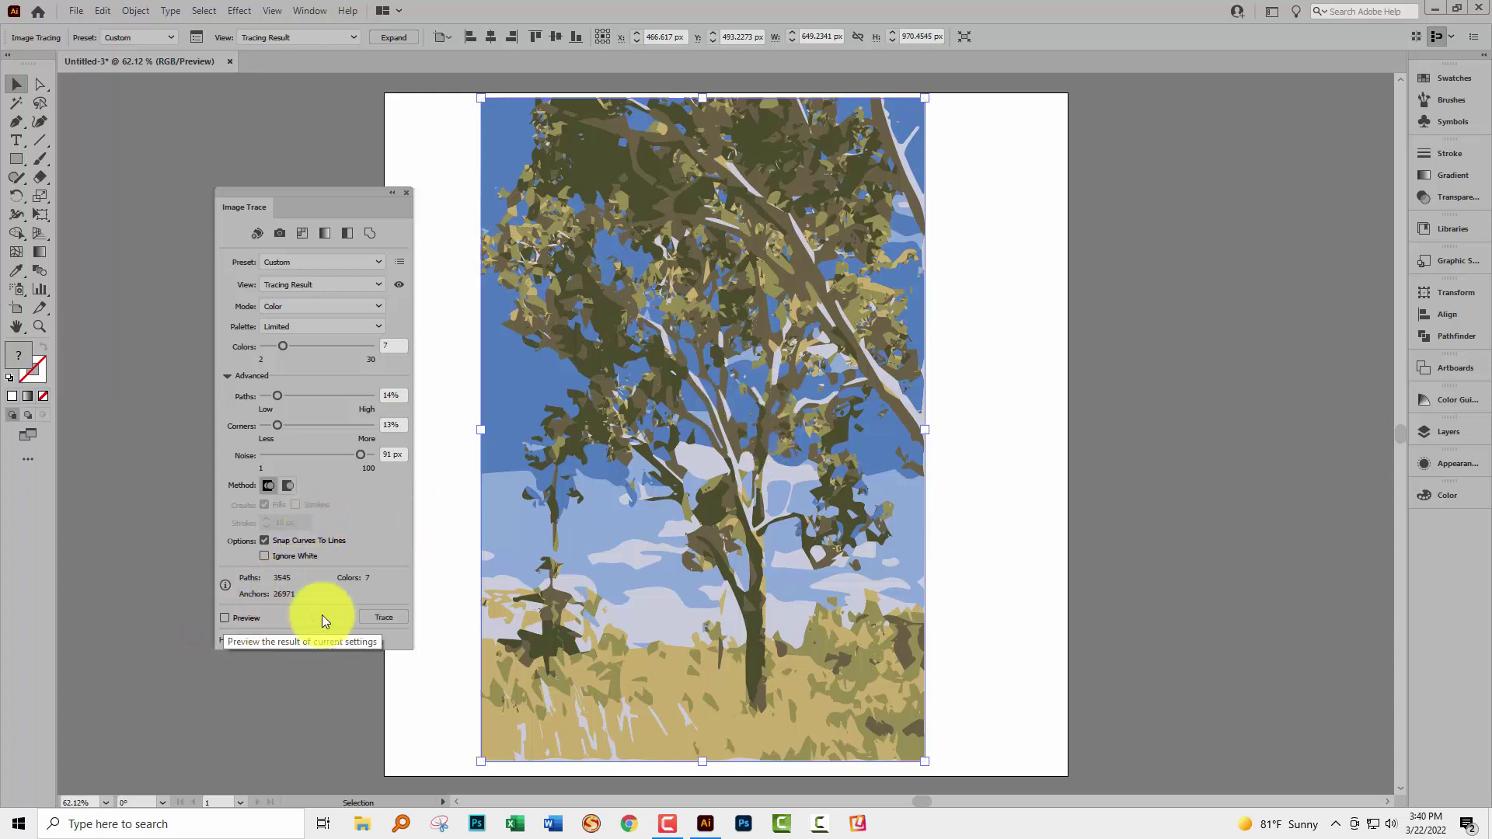
click(1454, 78)
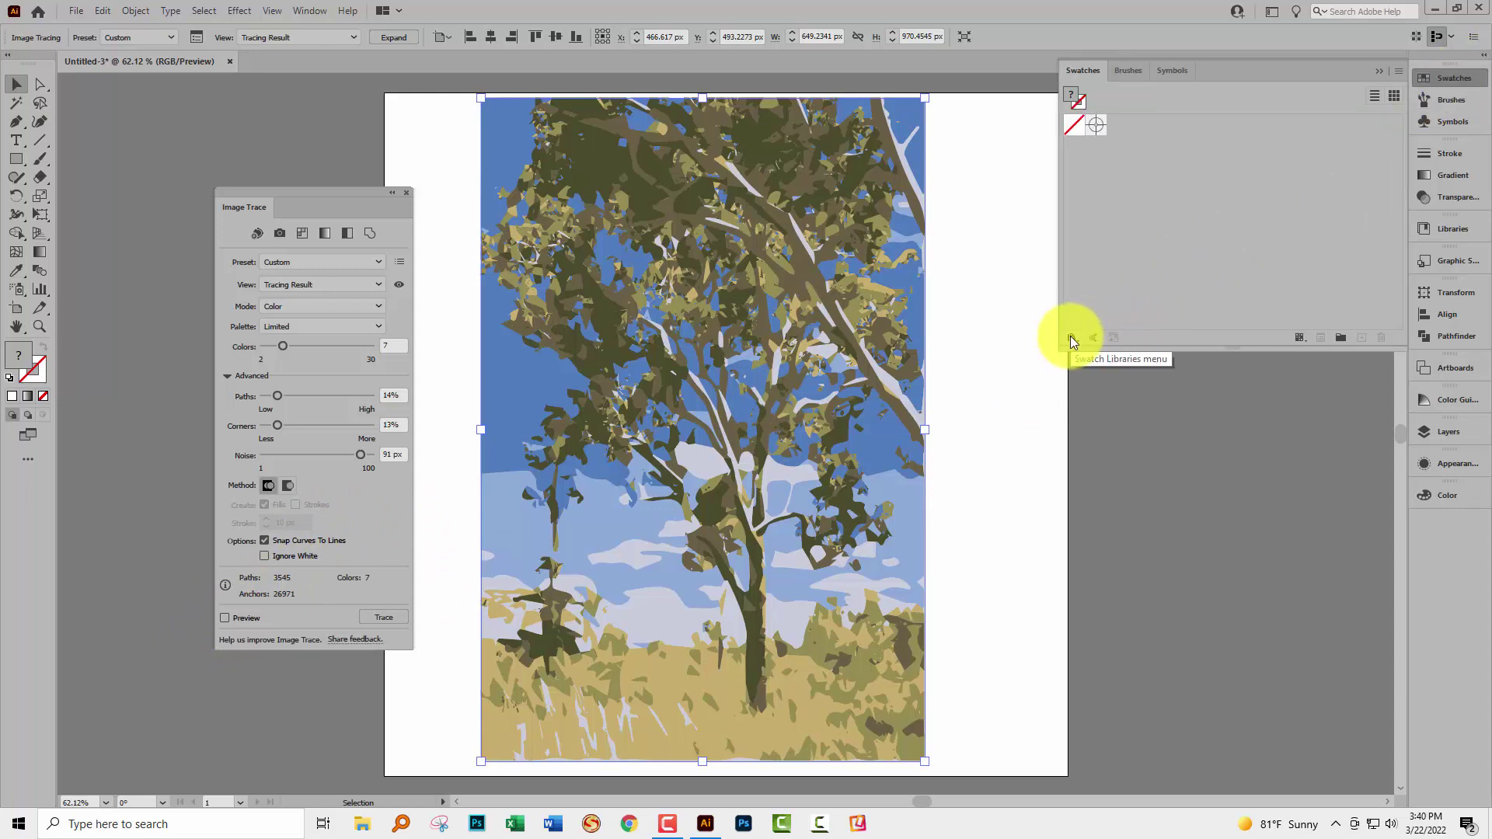
click(1071, 338)
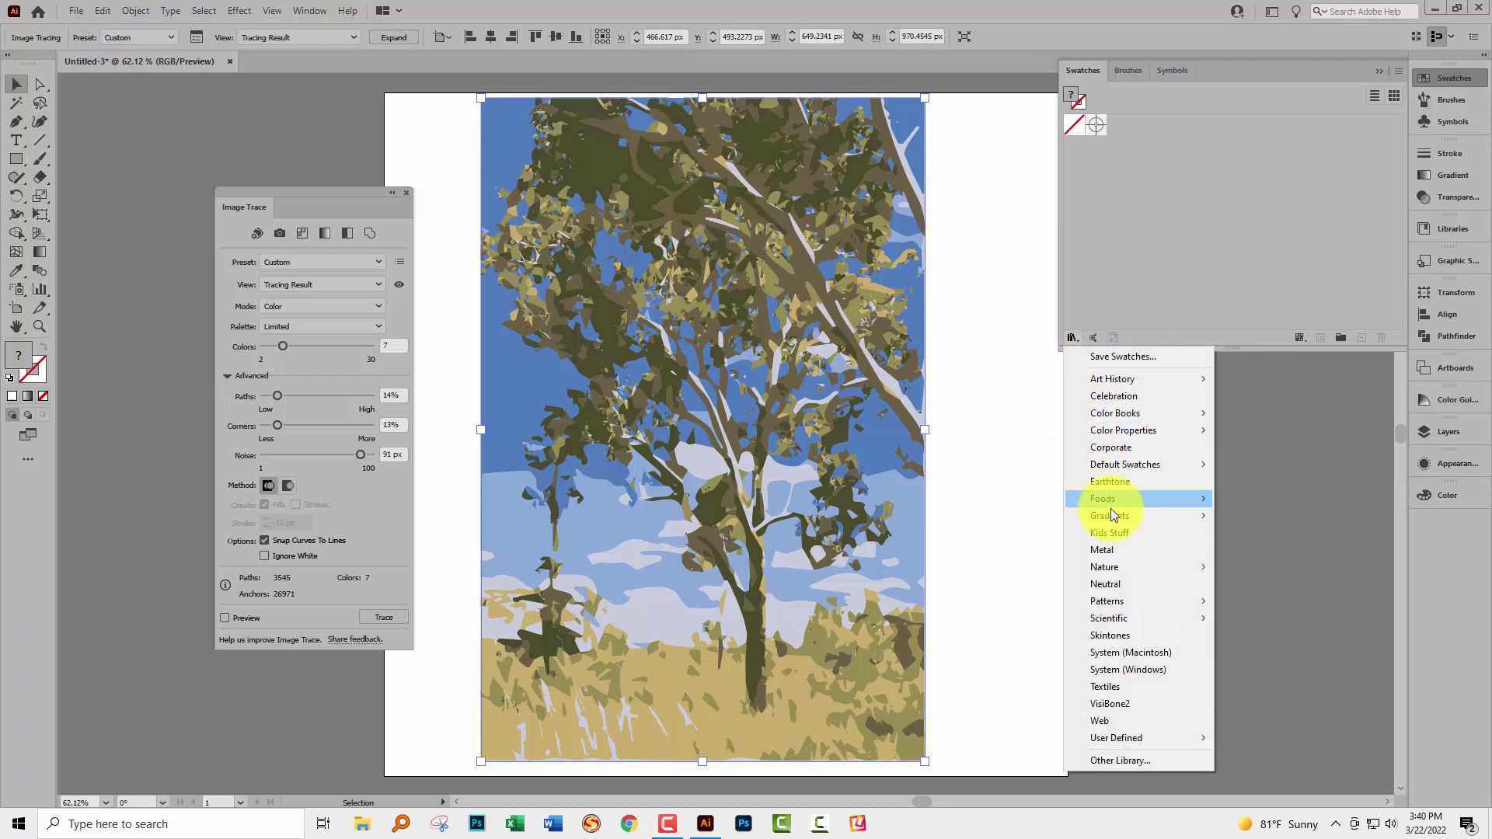
mouse_move(1166, 498)
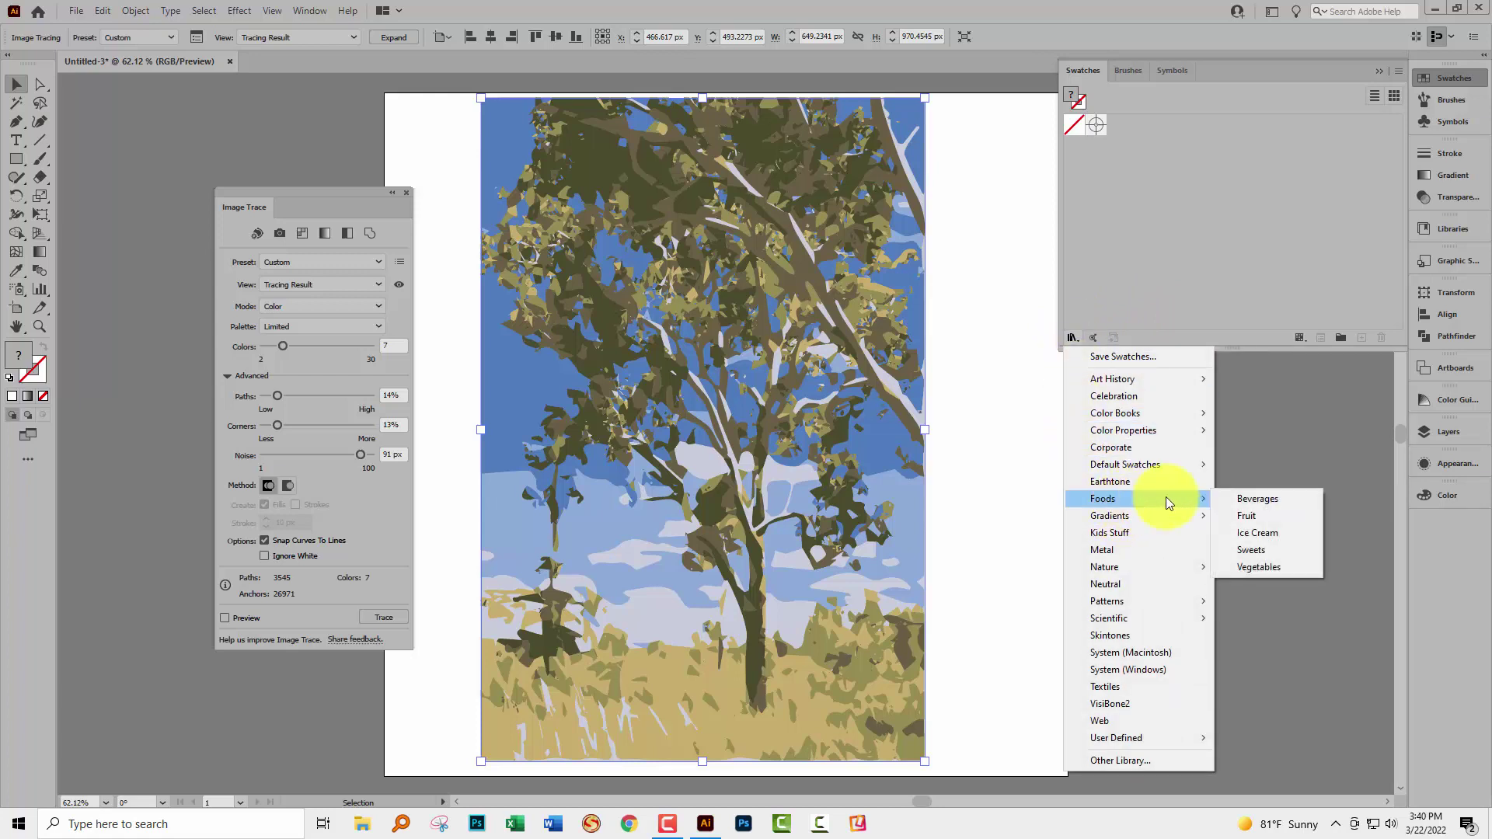
click(1261, 571)
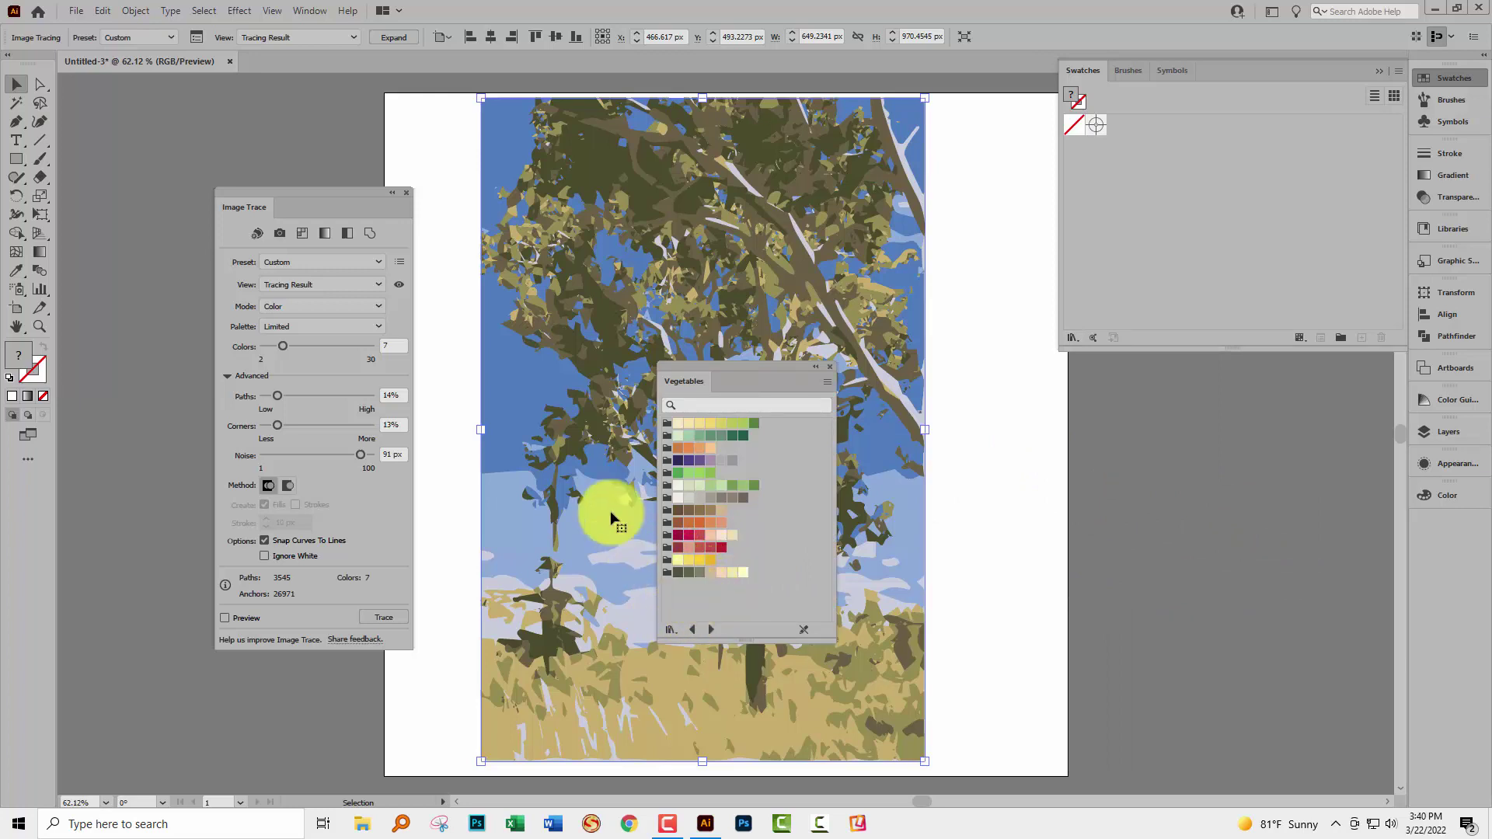
Set the trace palette to Vegetables using the Winter Squash colour group
click(294, 326)
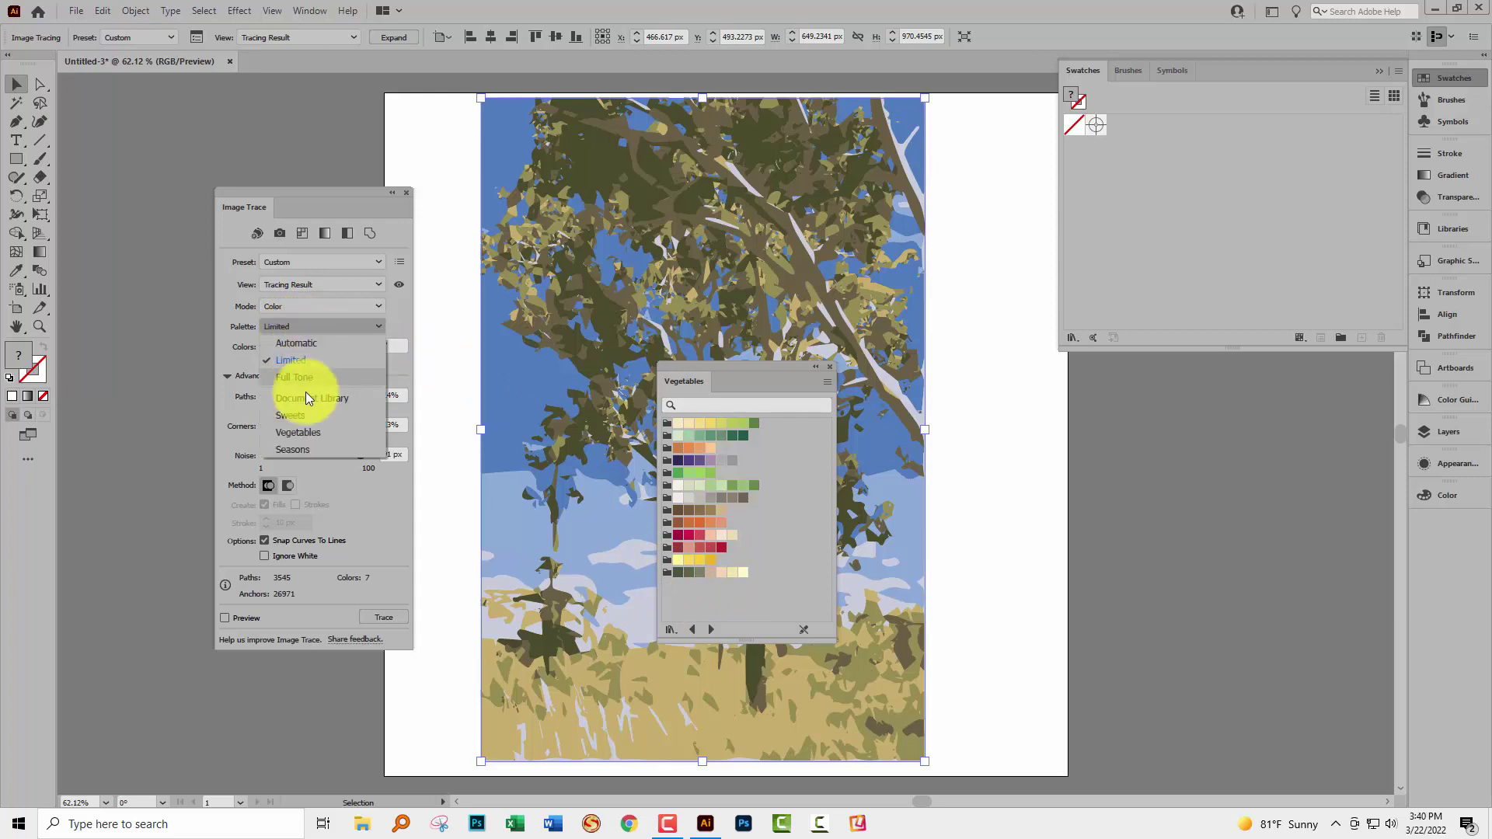
click(307, 428)
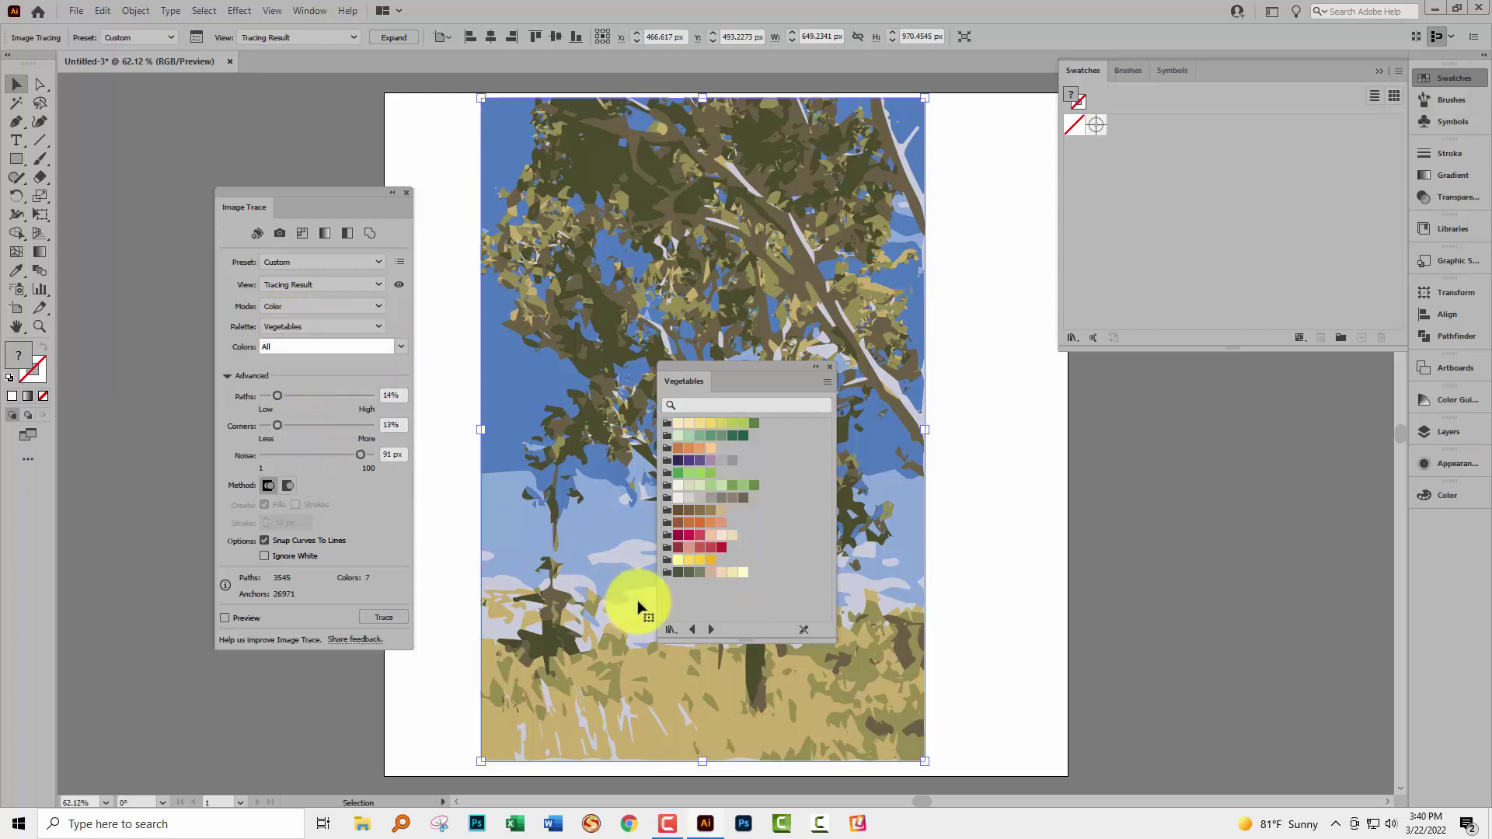
click(375, 345)
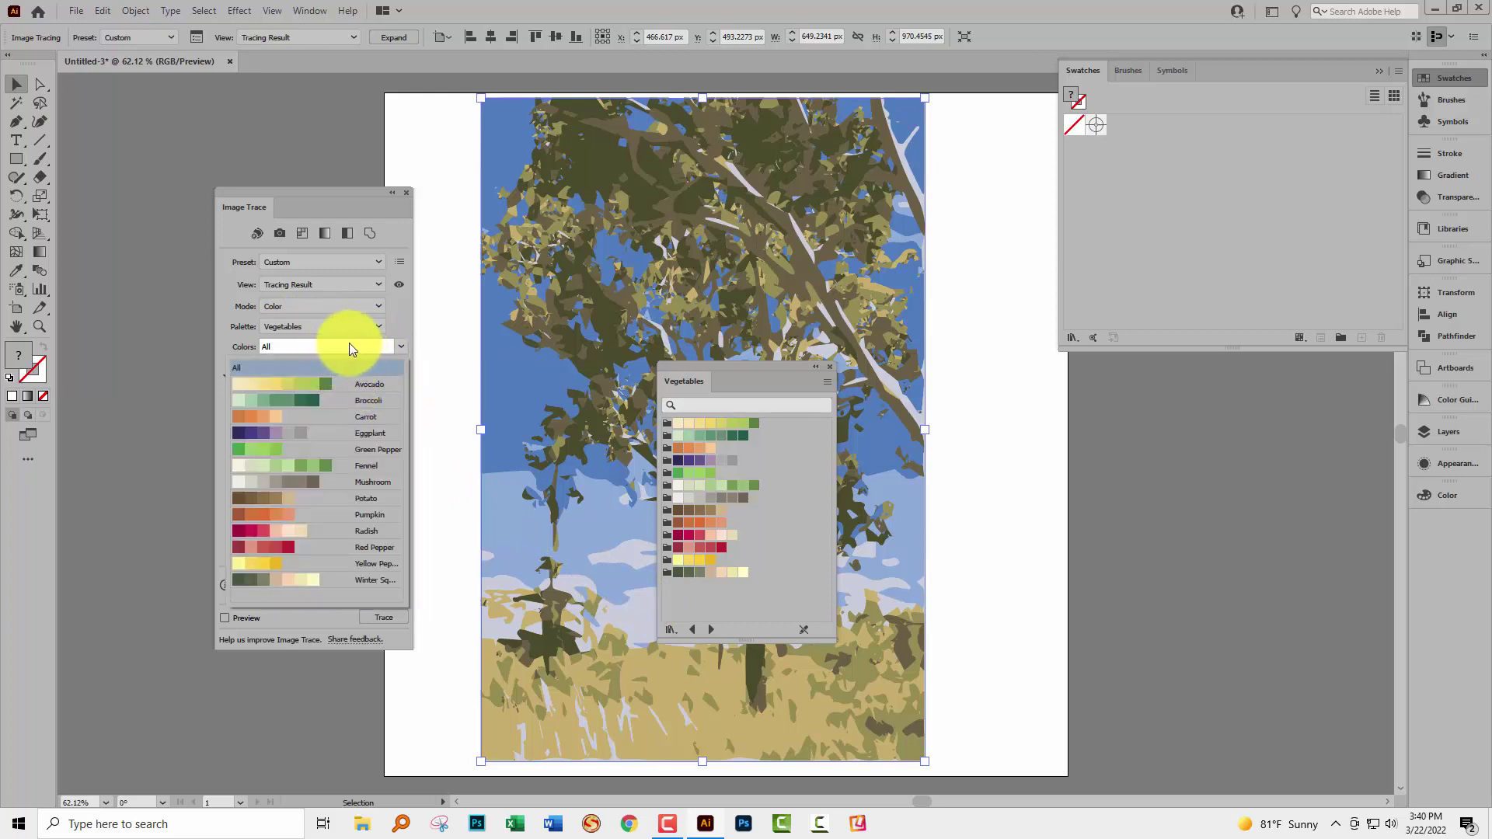
click(332, 581)
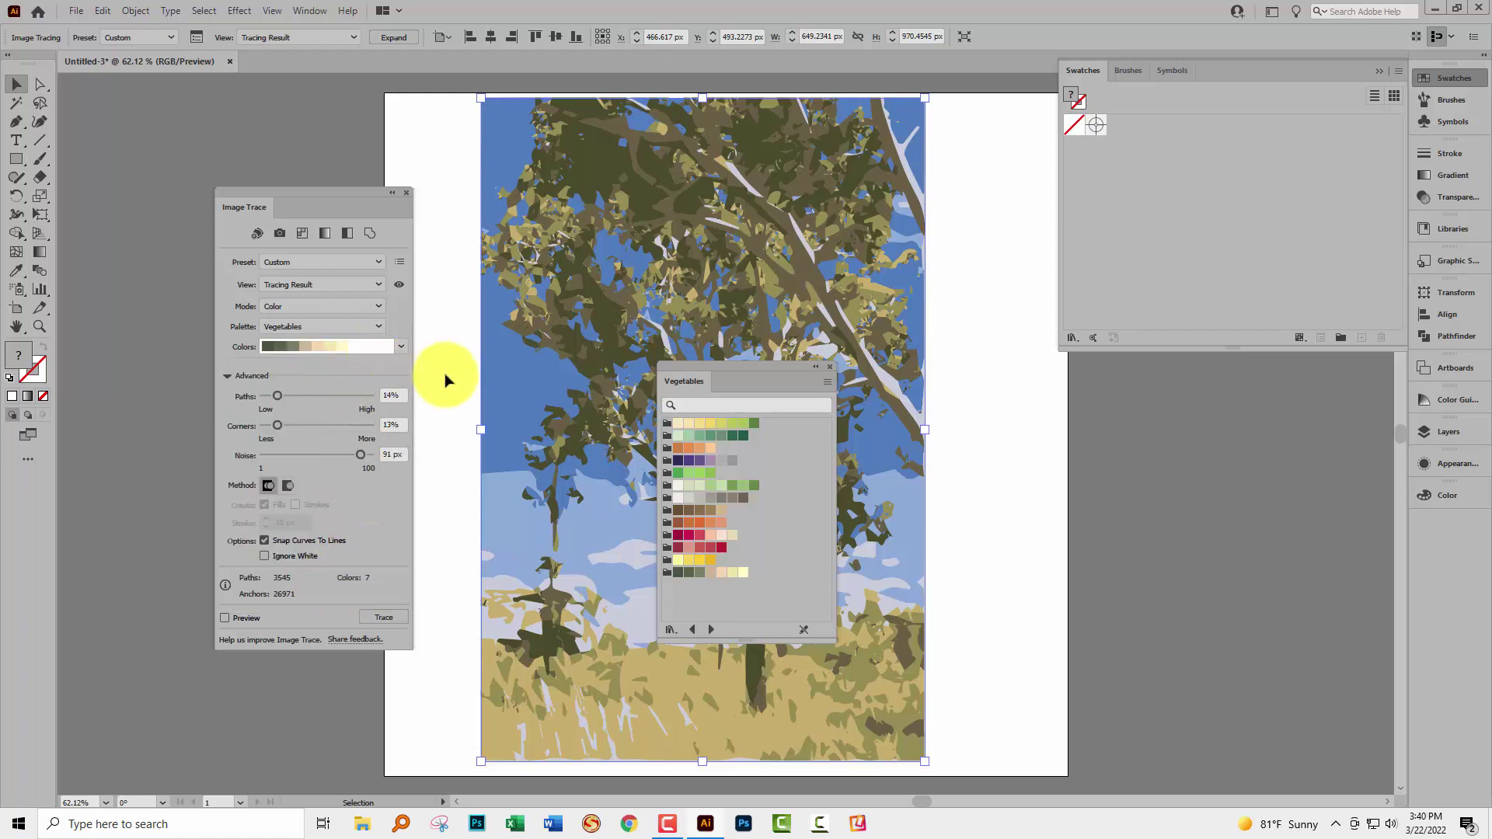
Close the Vegetables library and preview the trace in Winter Squash greens, tans and cream
click(828, 365)
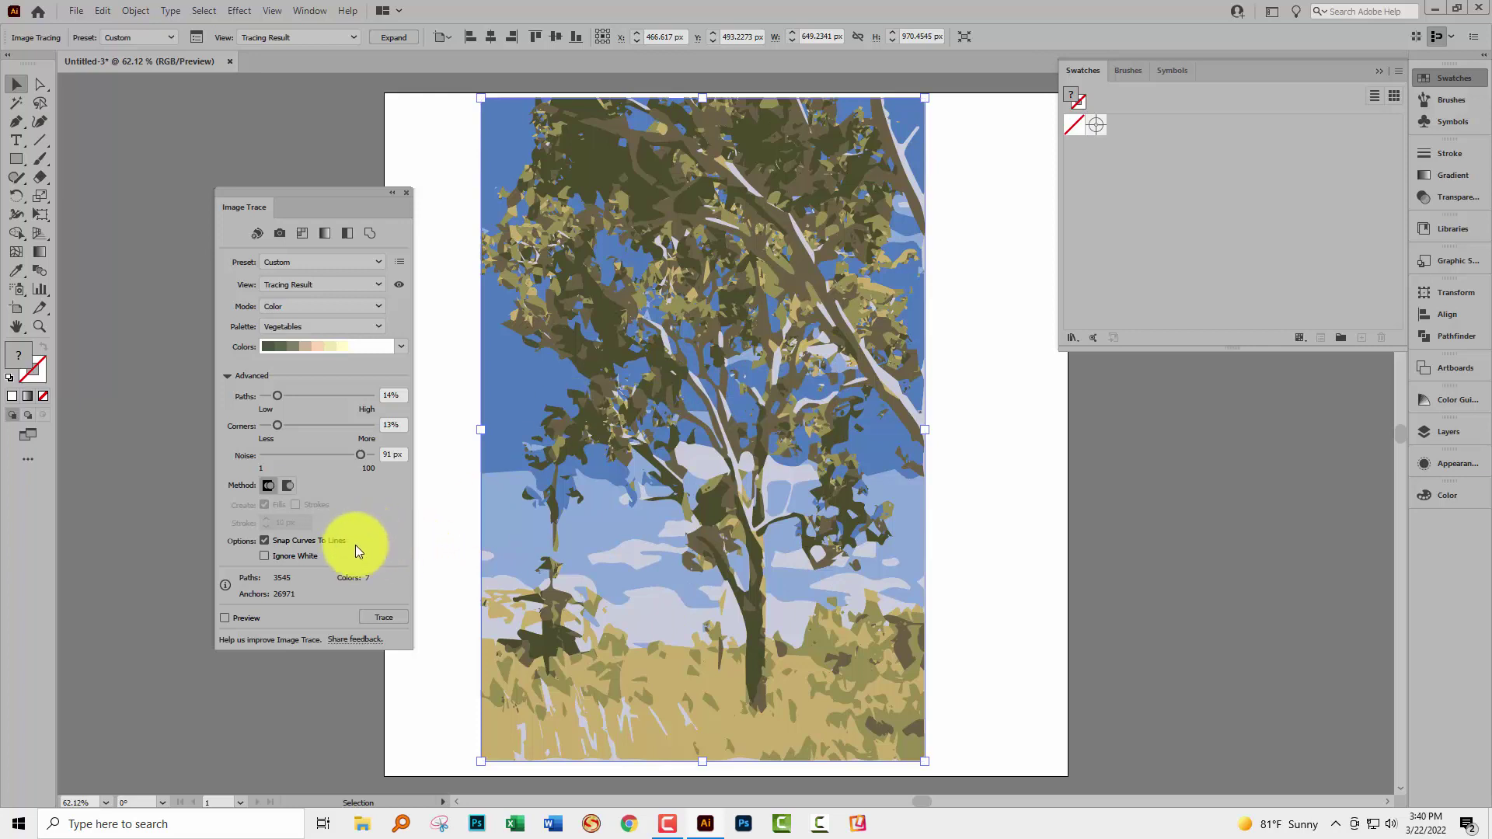
click(224, 618)
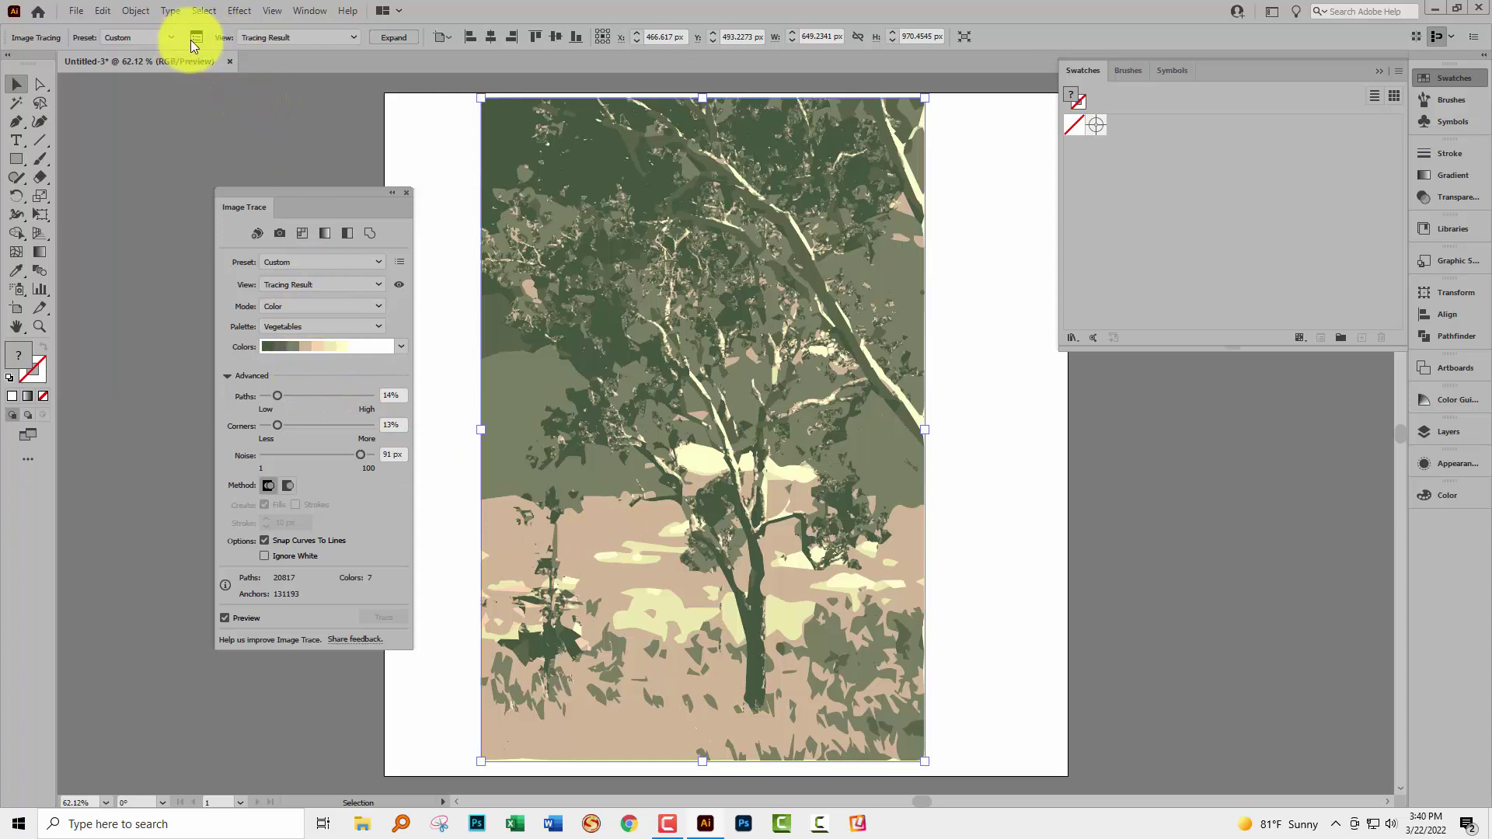
Expand the trace and ungroup it into separate editable paths
click(386, 35)
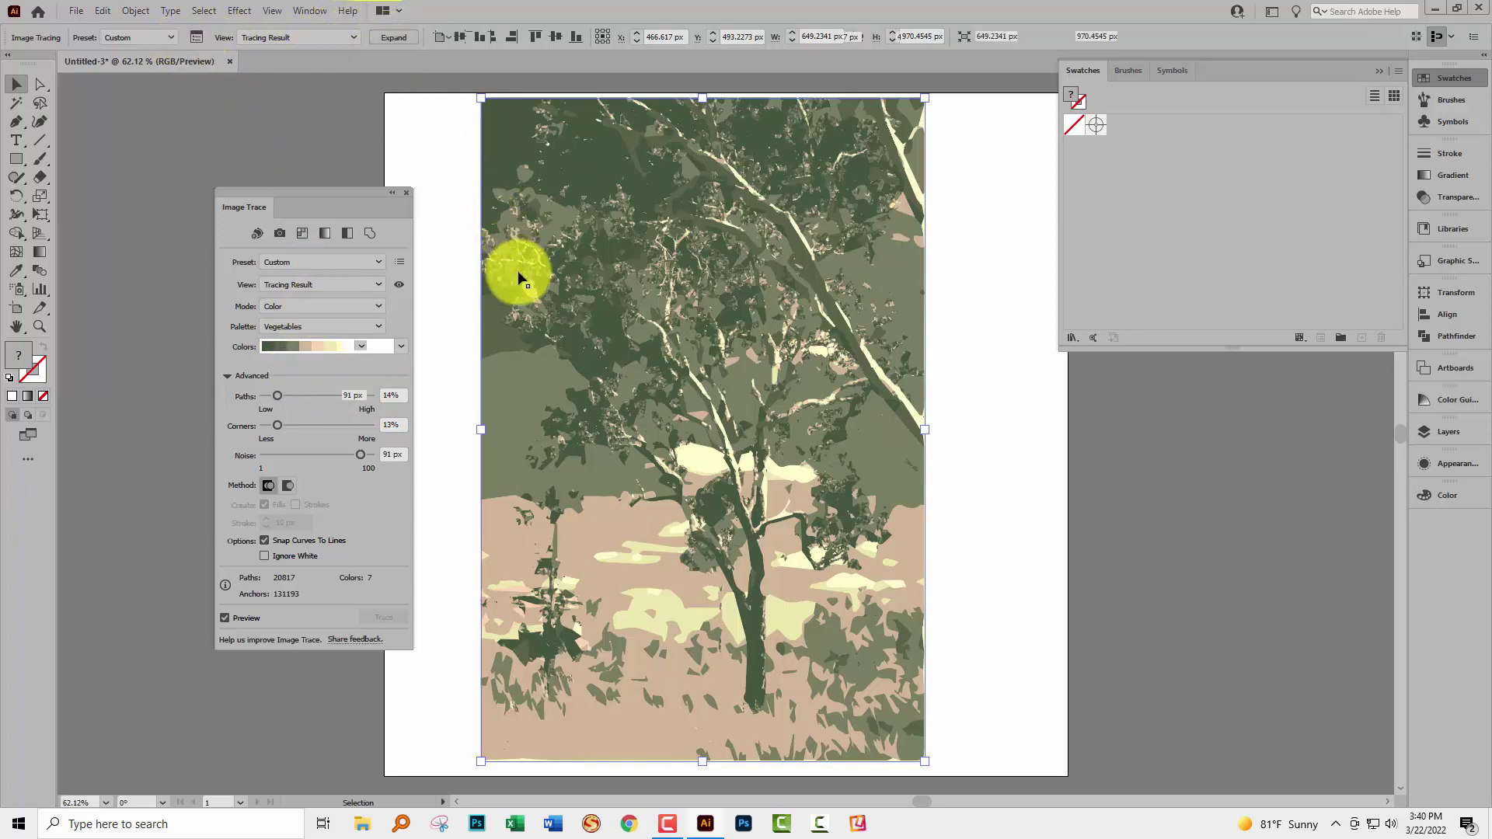
click(142, 11)
click(151, 96)
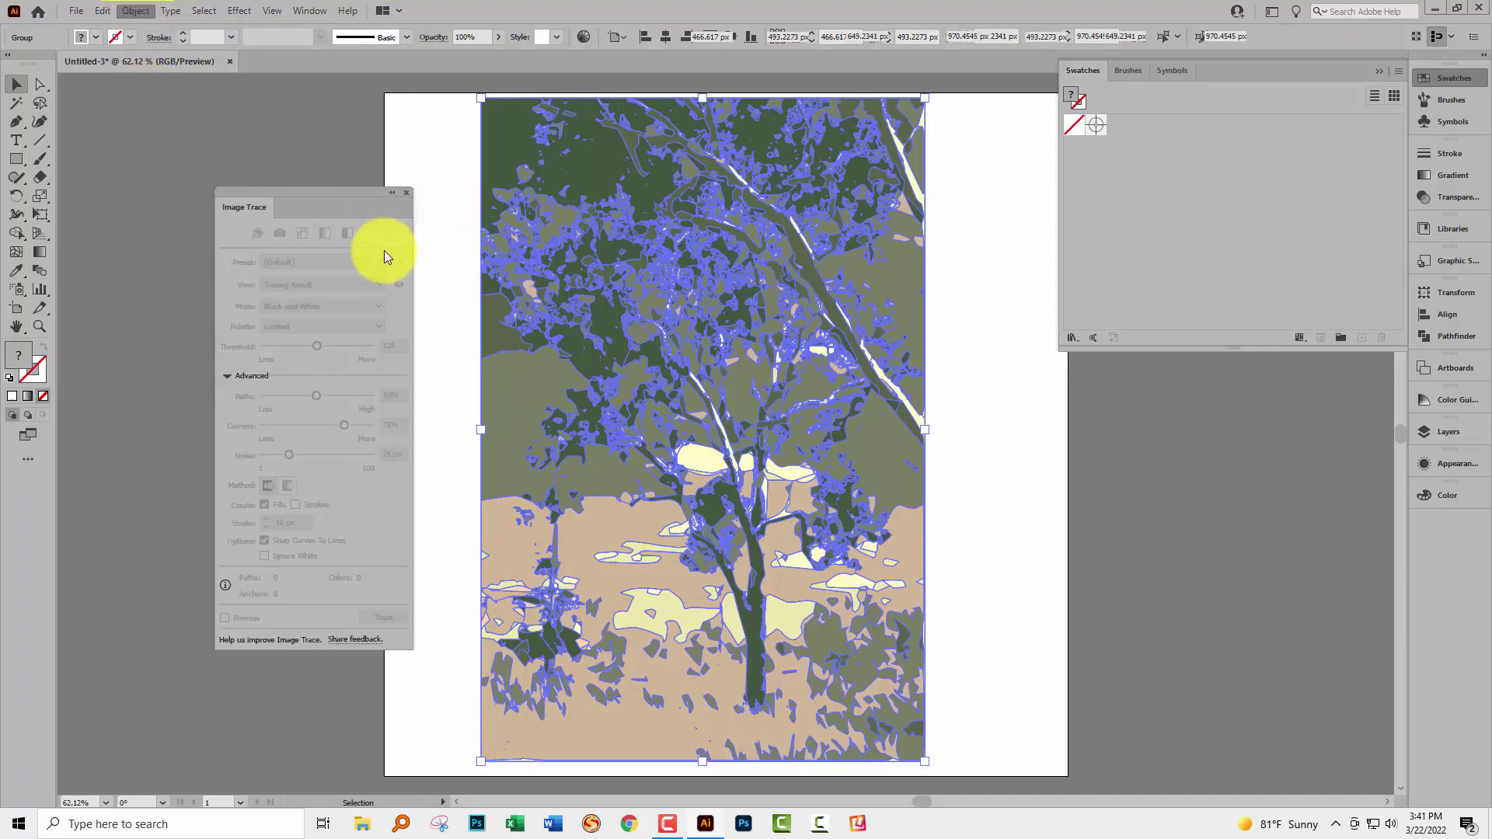
Close Image Trace and list all Layer 1 paths in an enlarged floating Layers panel
click(406, 190)
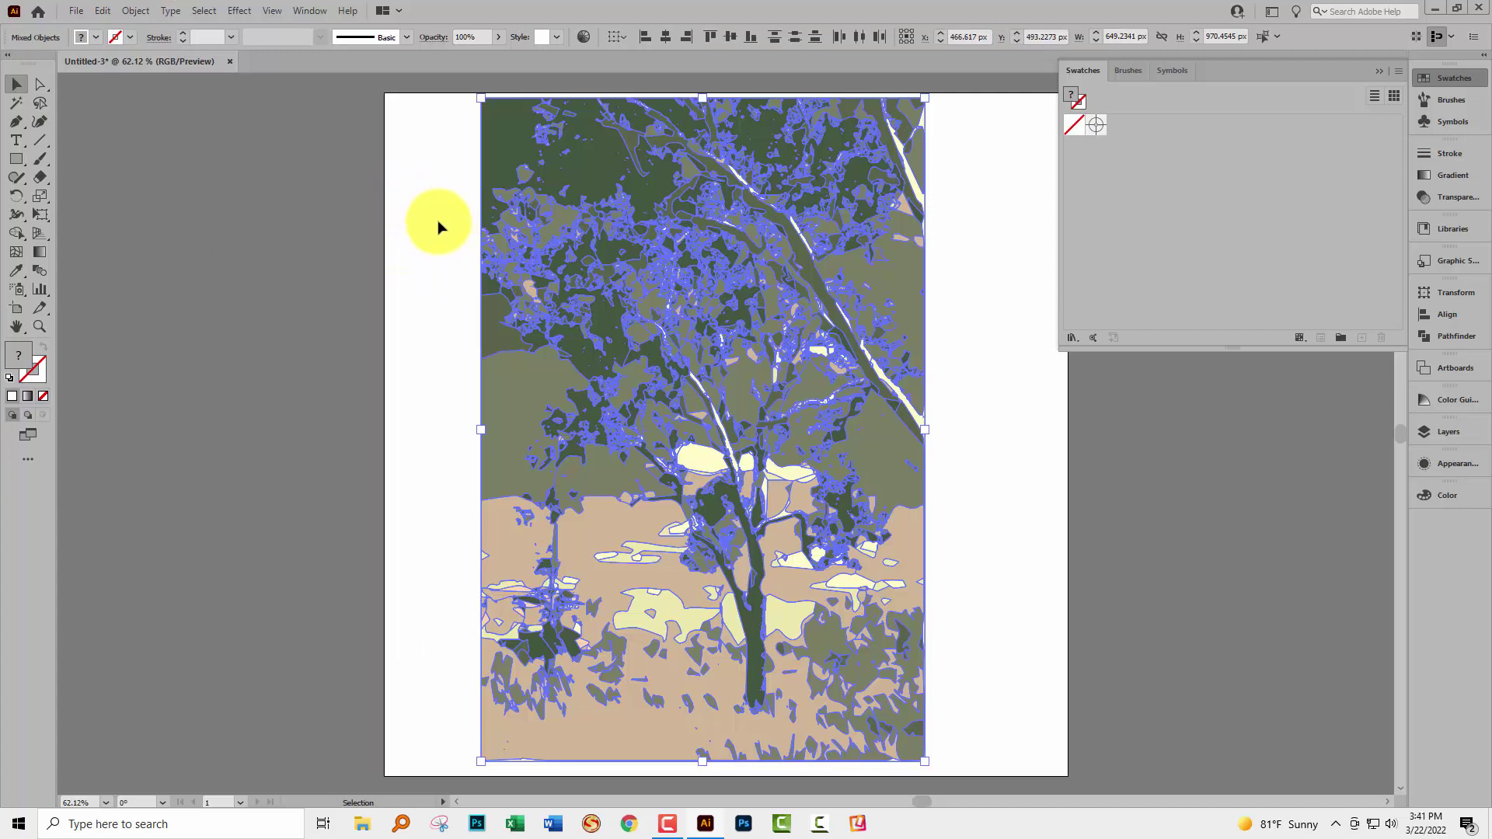
click(1449, 435)
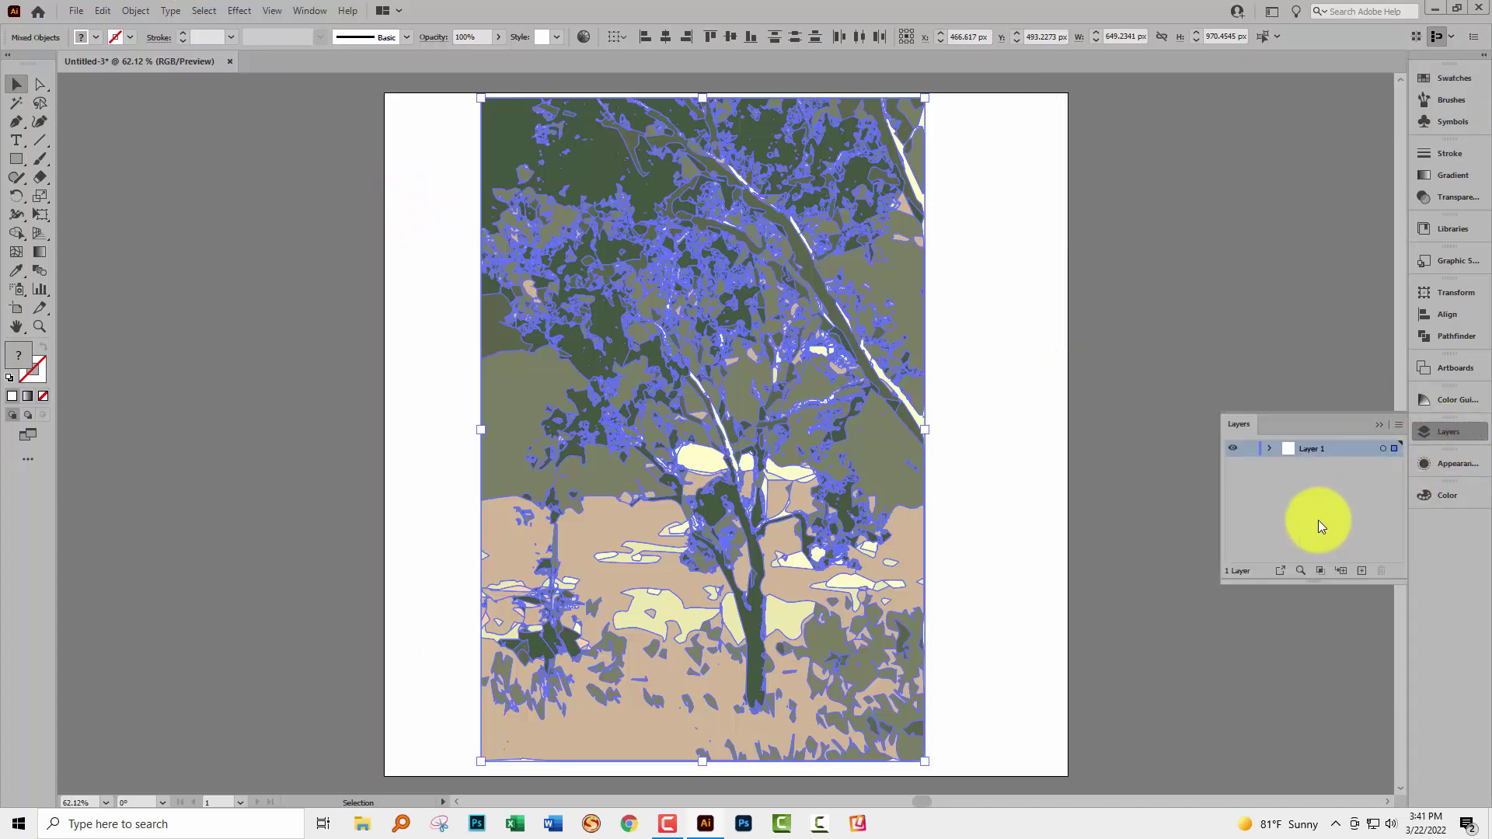
click(1268, 449)
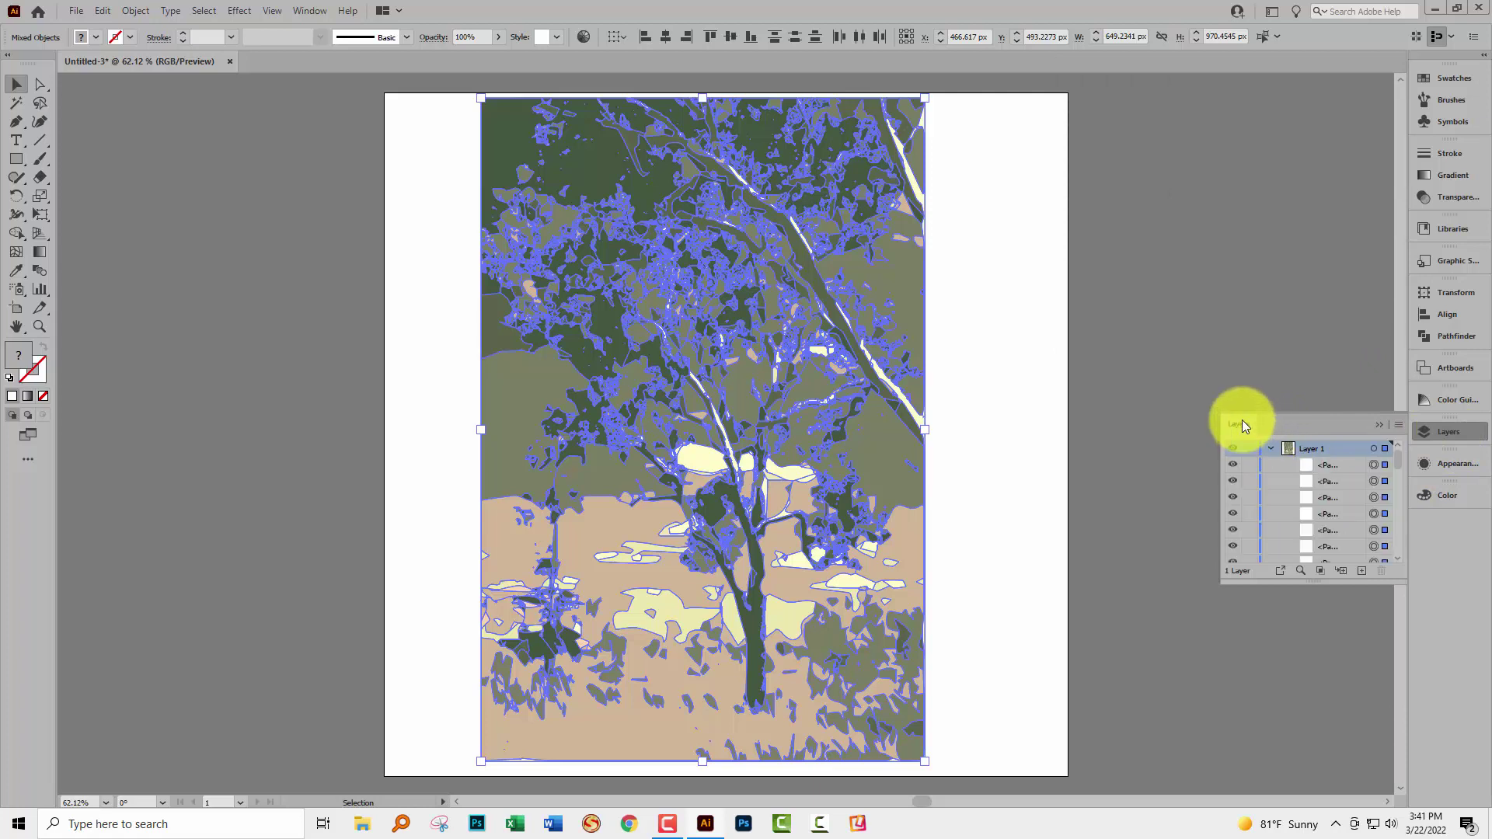
drag(1242, 418, 1065, 134)
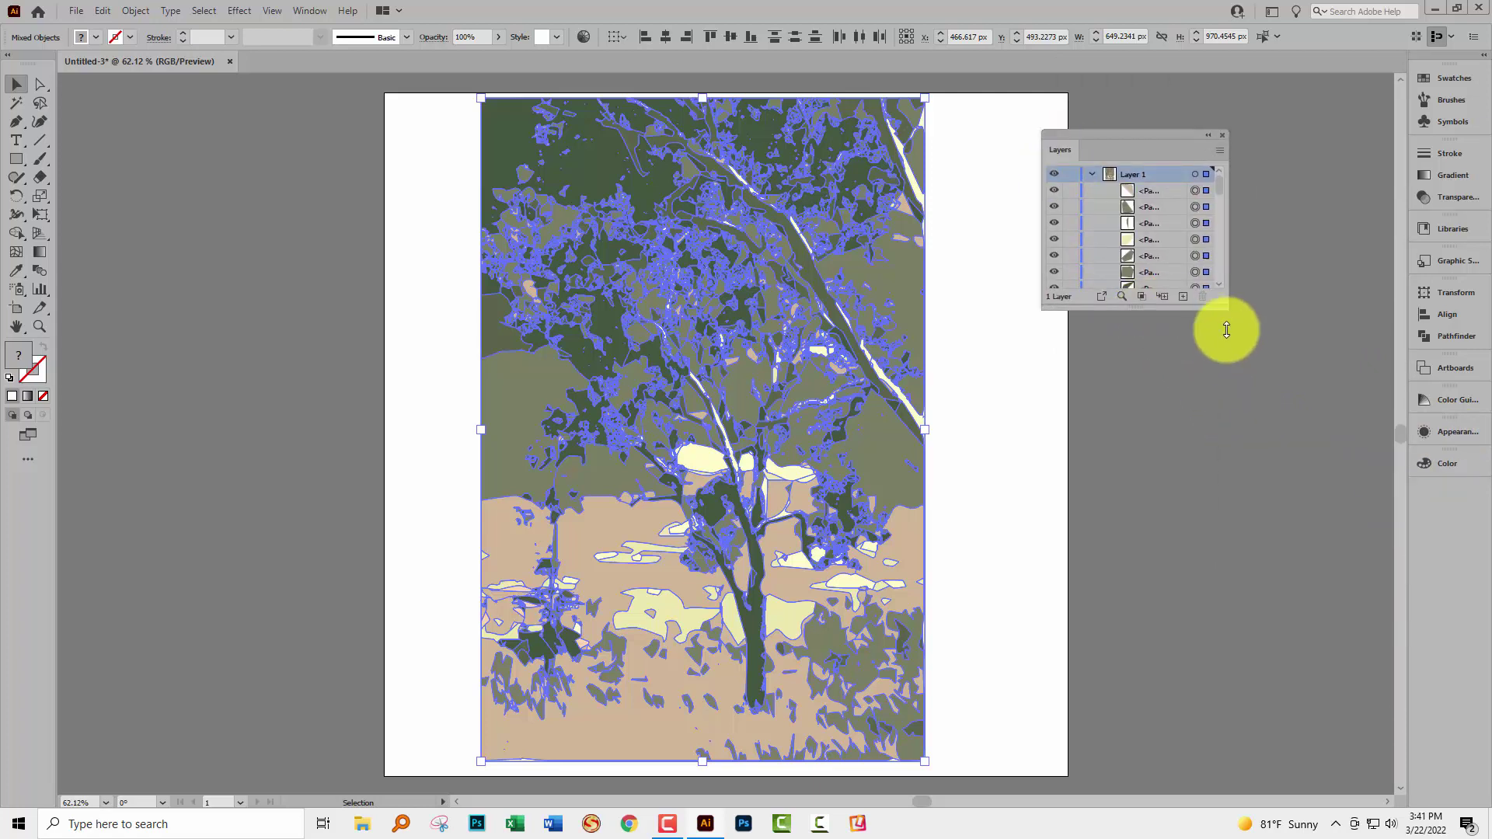
drag(1225, 308, 1272, 731)
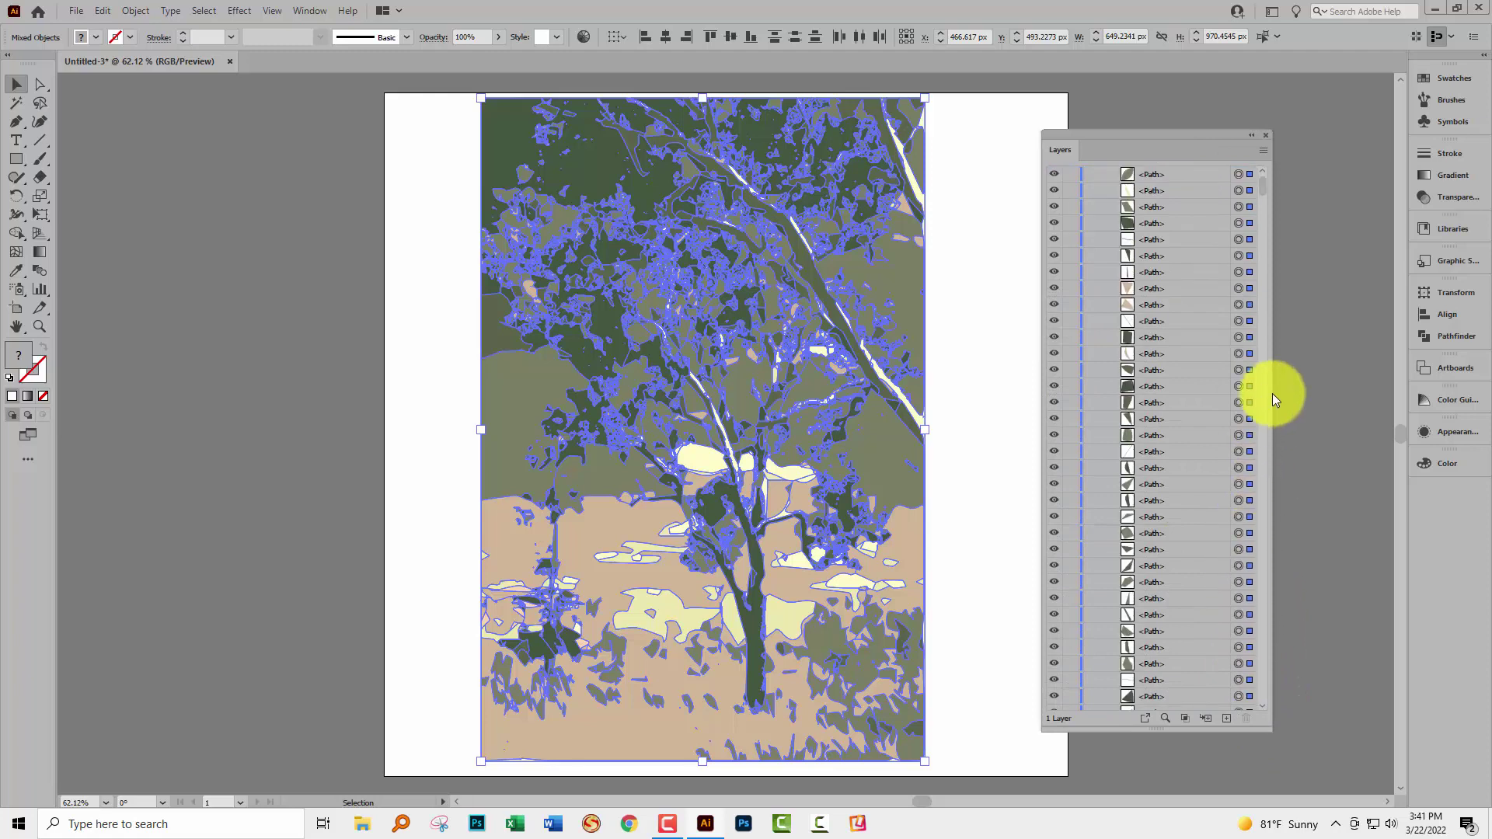
drag(1260, 176, 1251, 687)
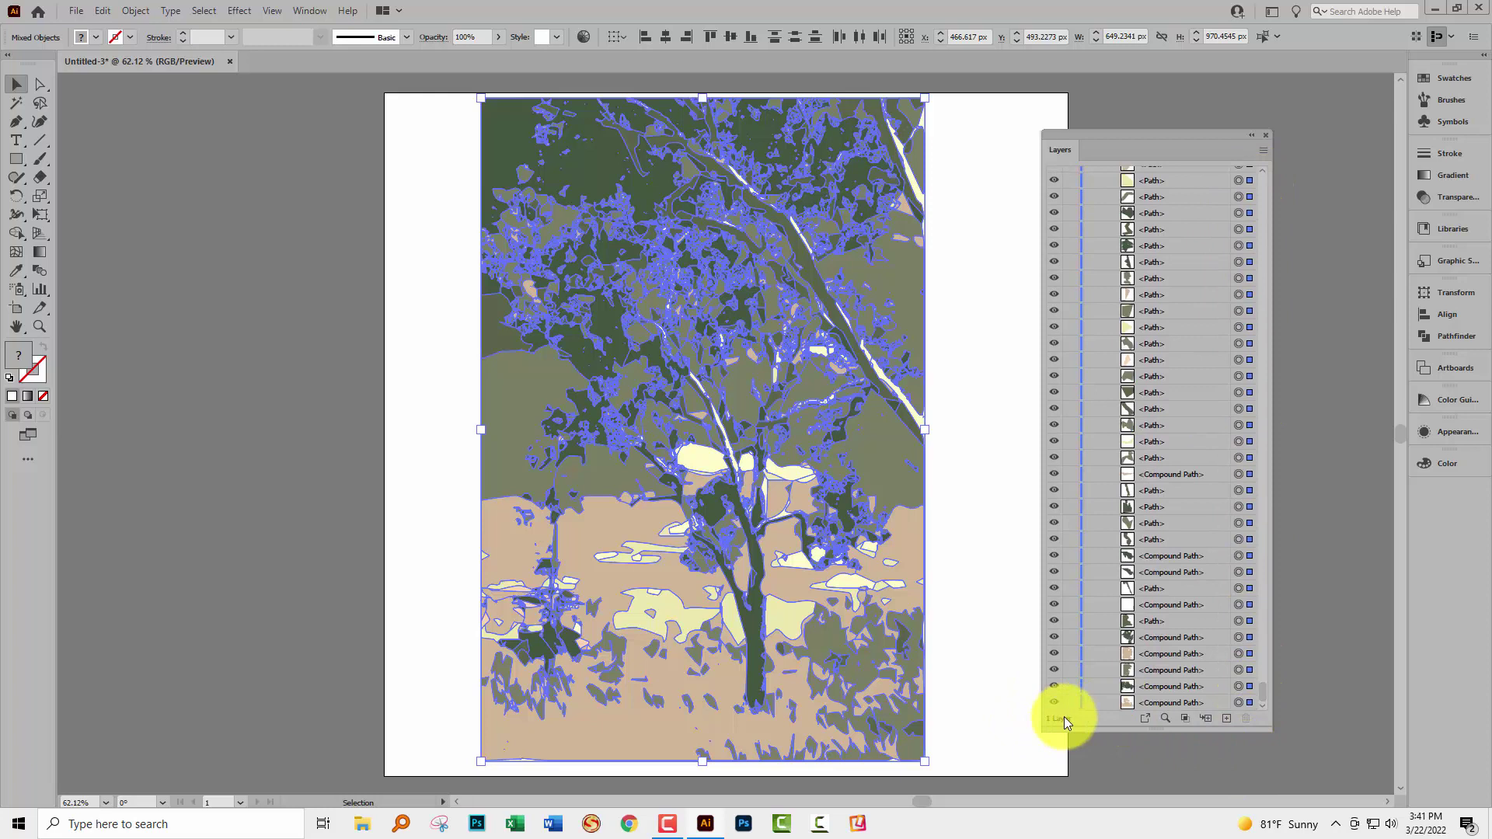
Select all the tree paths with Ctrl+A and hide their selection edges
click(977, 655)
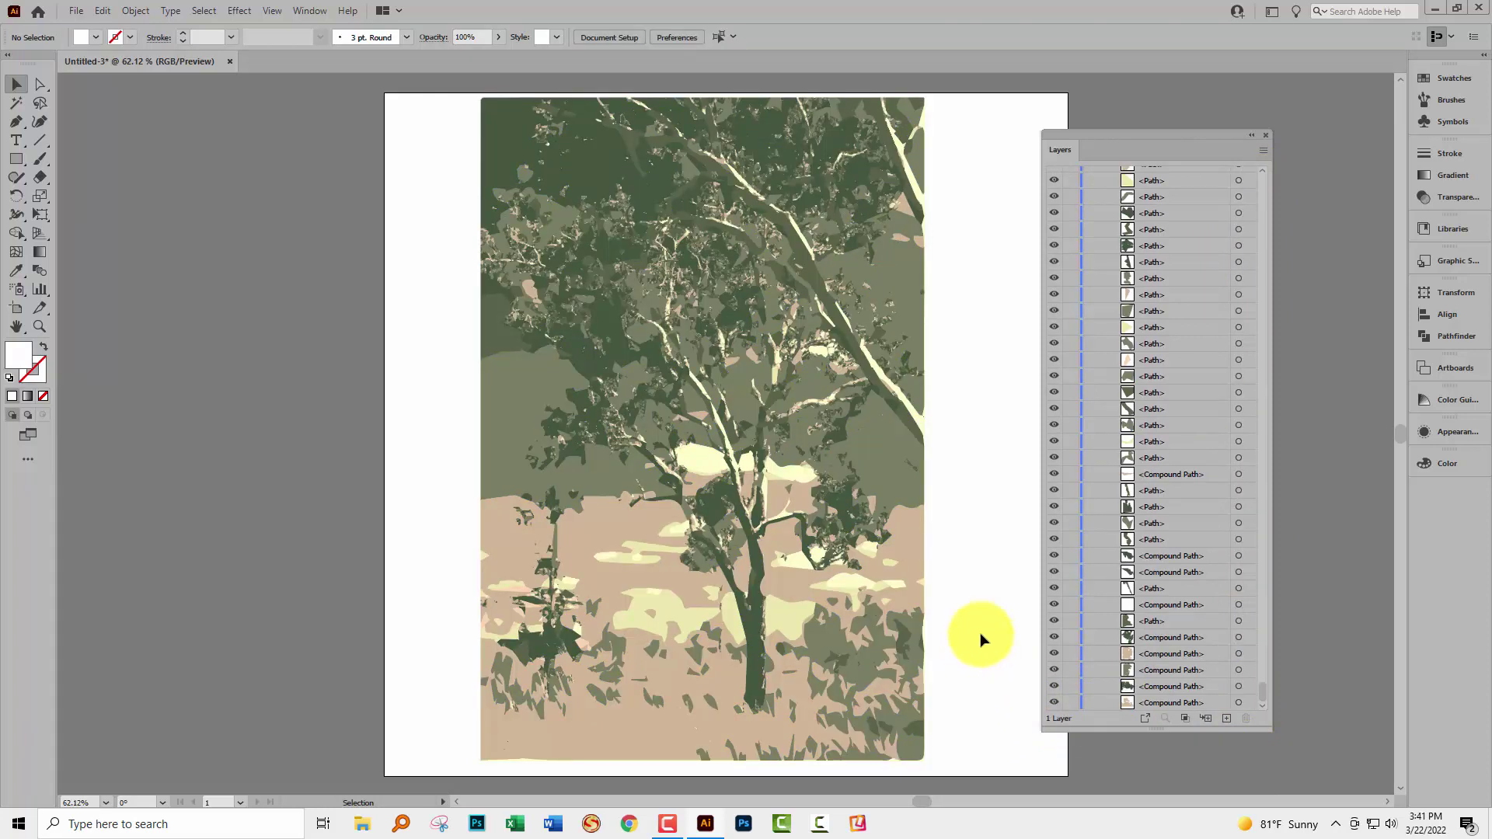
click(1262, 136)
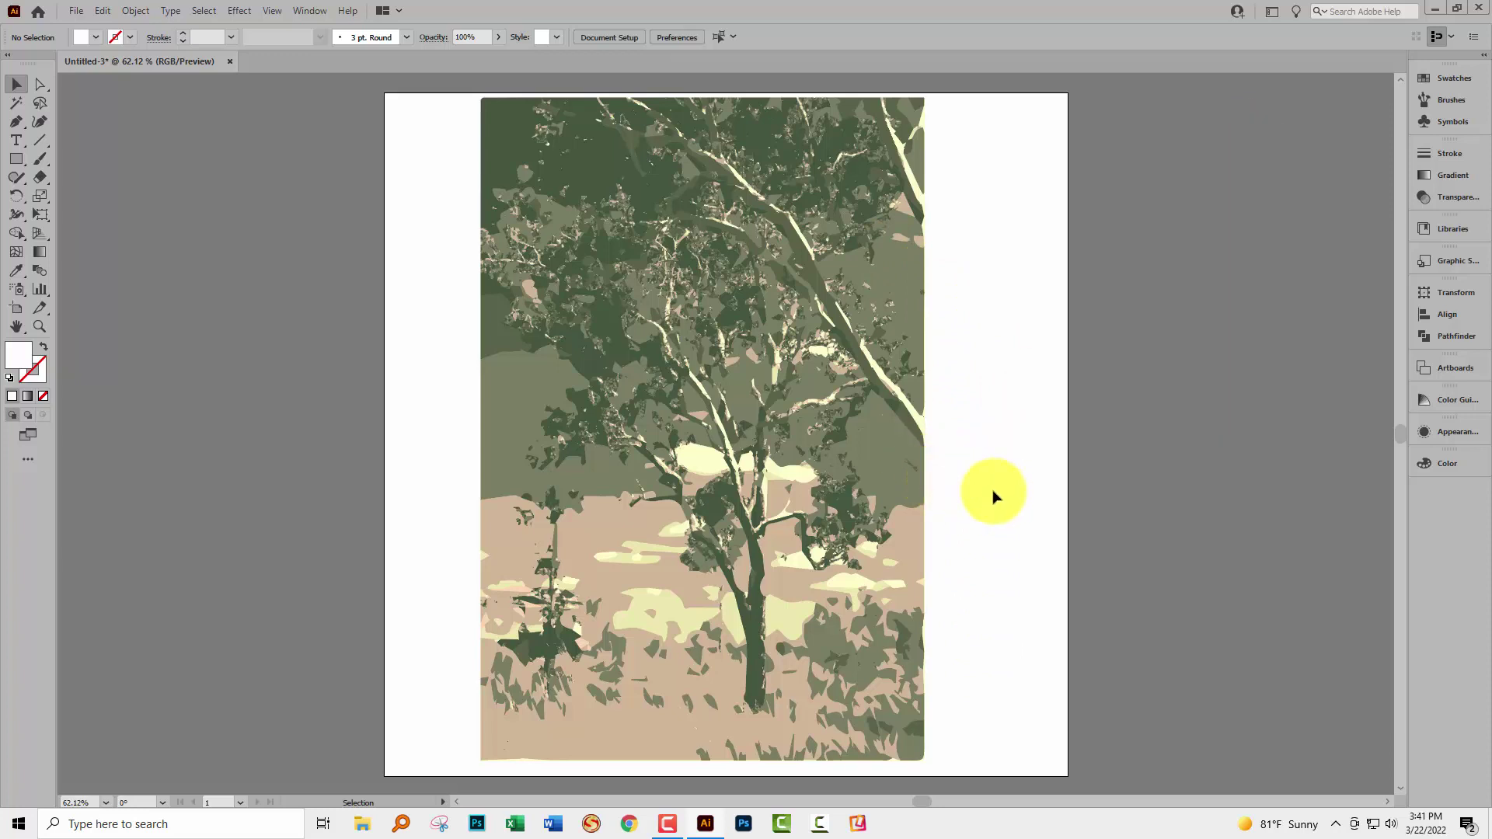
key(a)
key(v)
key(ctrl+a)
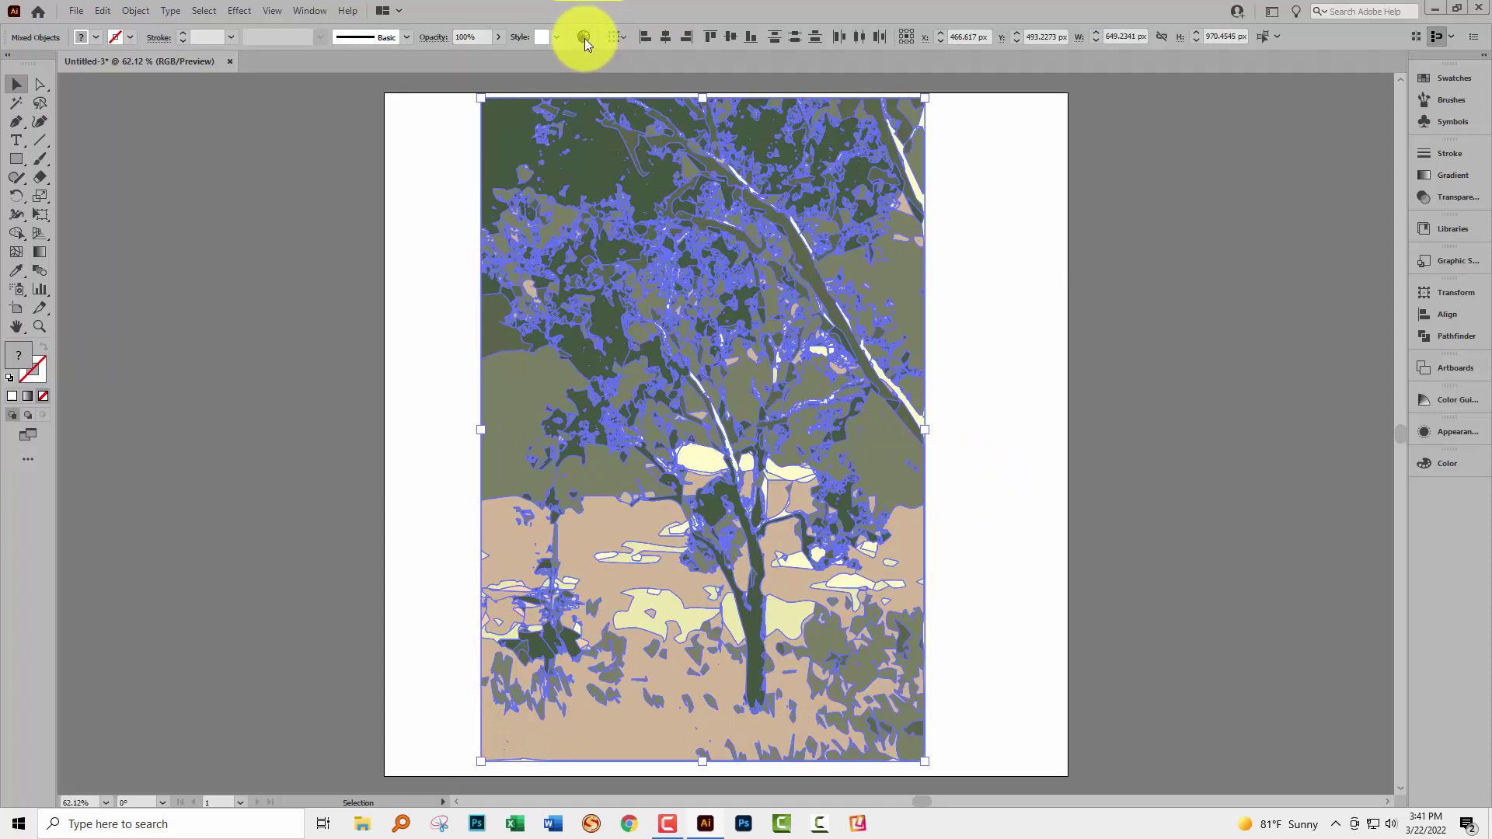
key(ctrl+h)
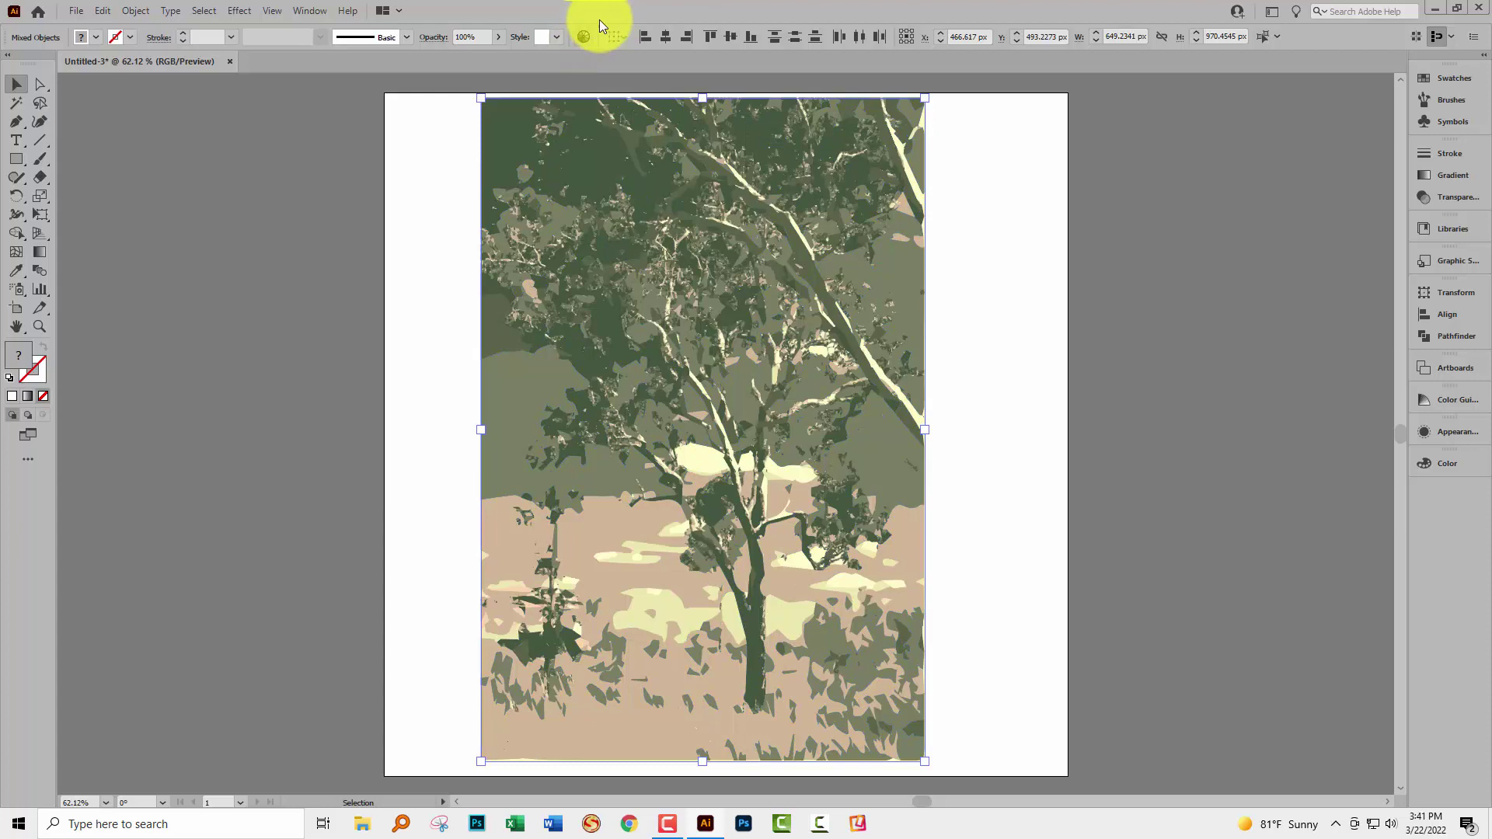
Bring up Recolor Artwork's advanced settings, fully on screen, with the Color Groups list collapsed
click(583, 35)
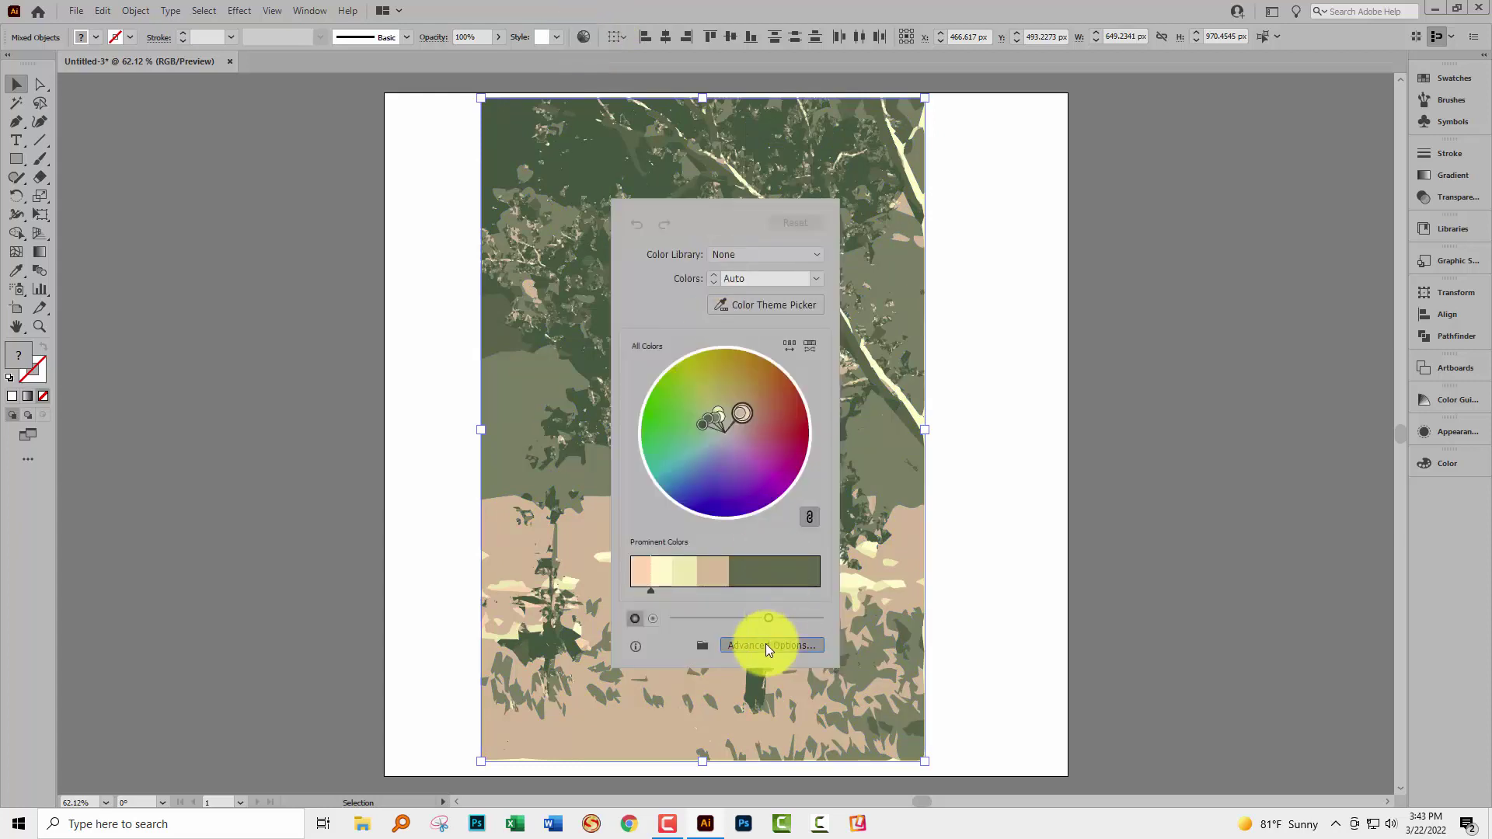
click(764, 645)
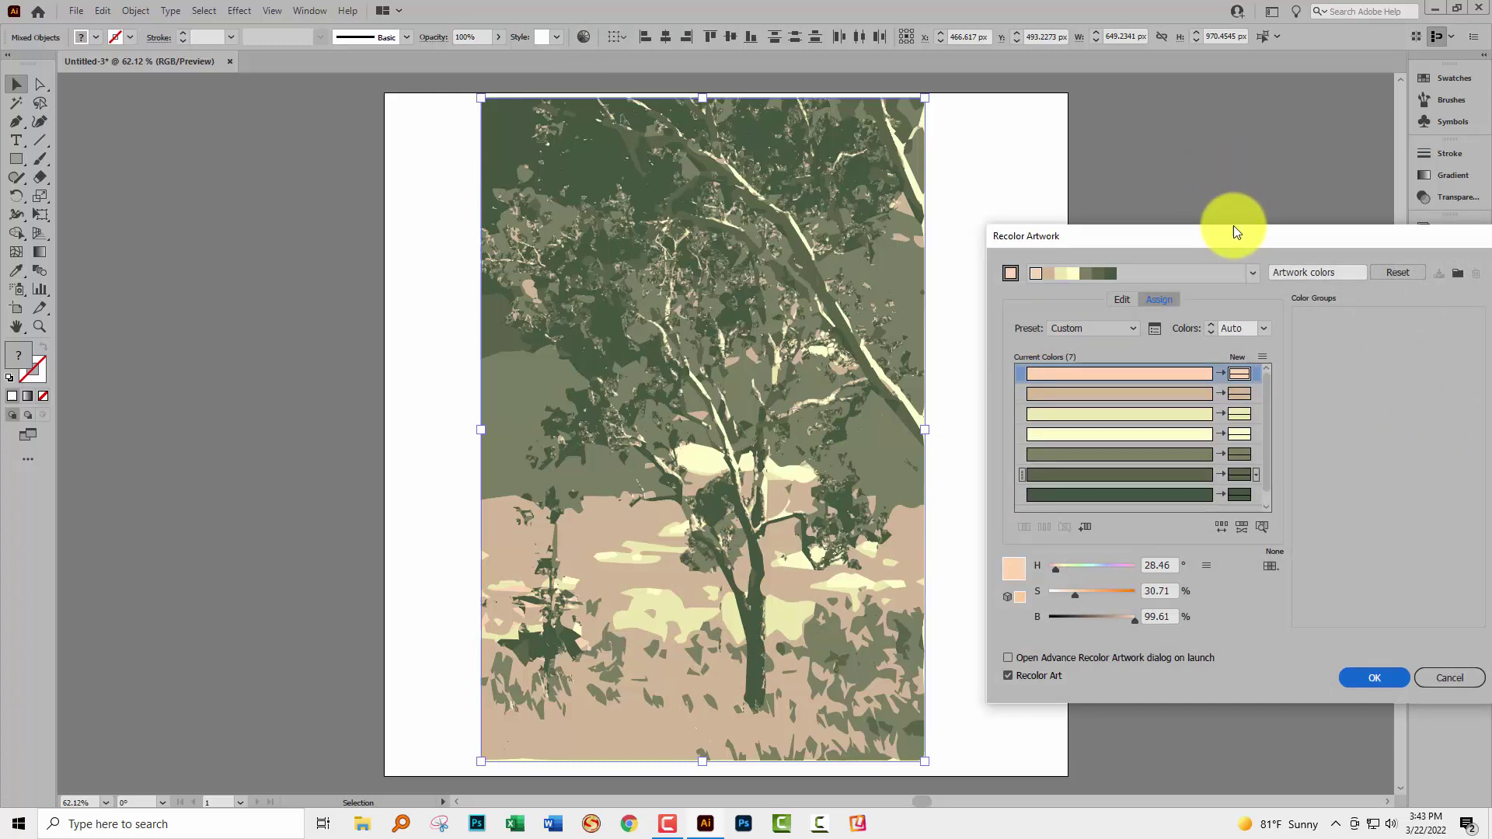
drag(1225, 235, 1211, 163)
click(1406, 467)
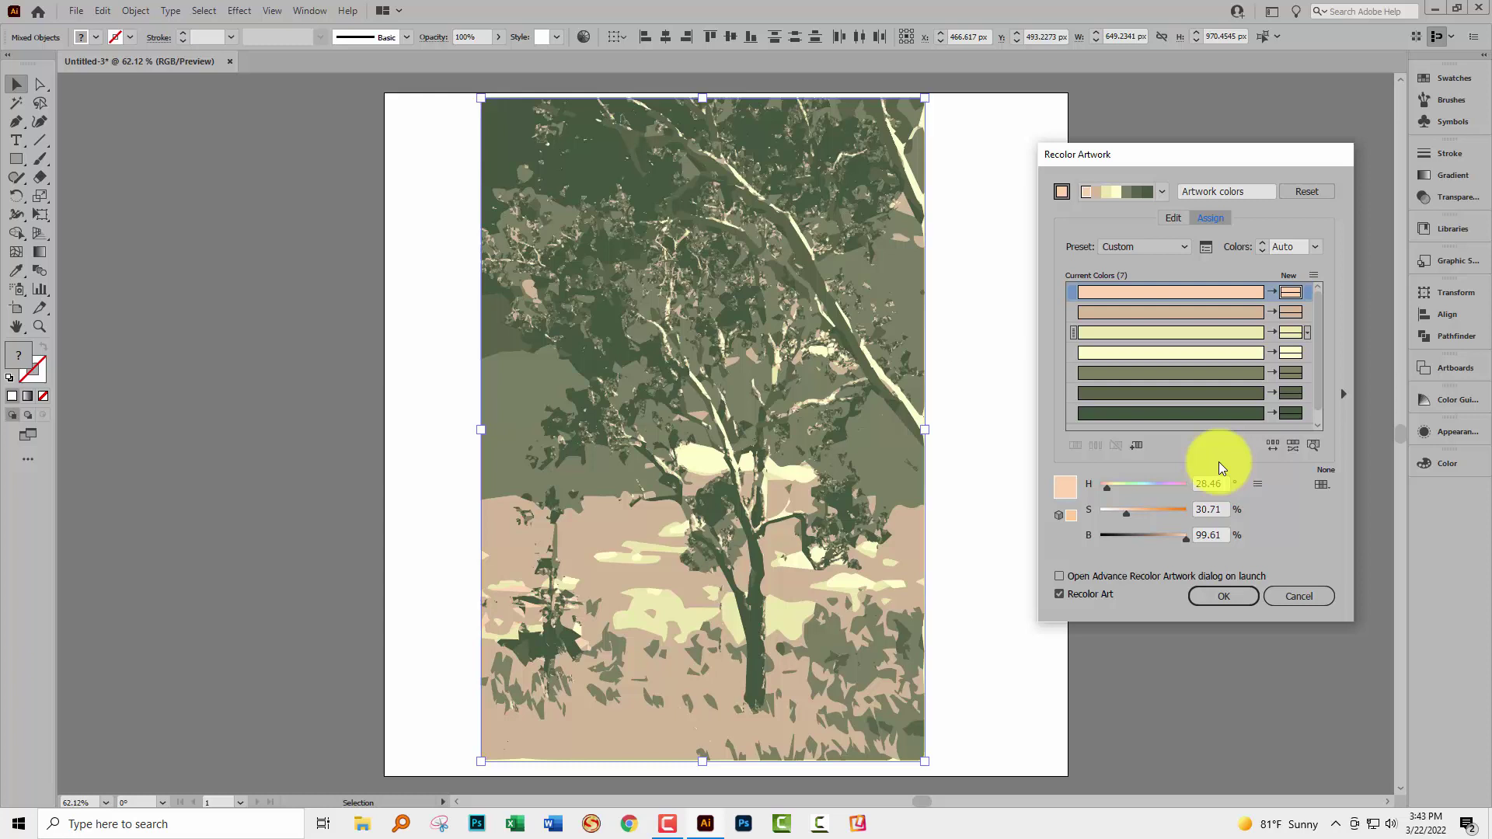
Randomly reshuffle the seven colours until the foliage is peach, sky cream and ground dark green, then apply
click(1273, 446)
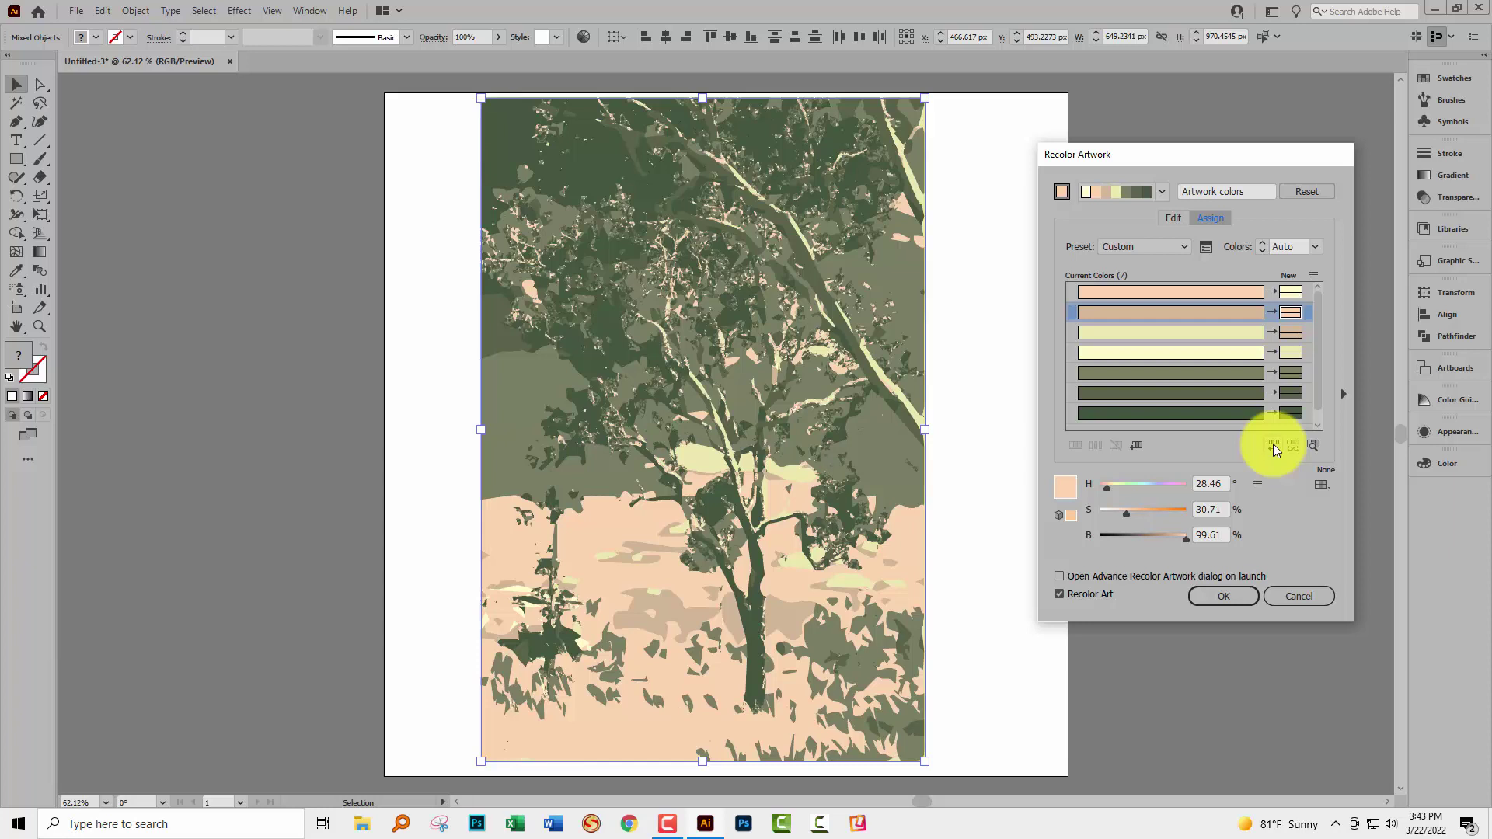
click(1273, 446)
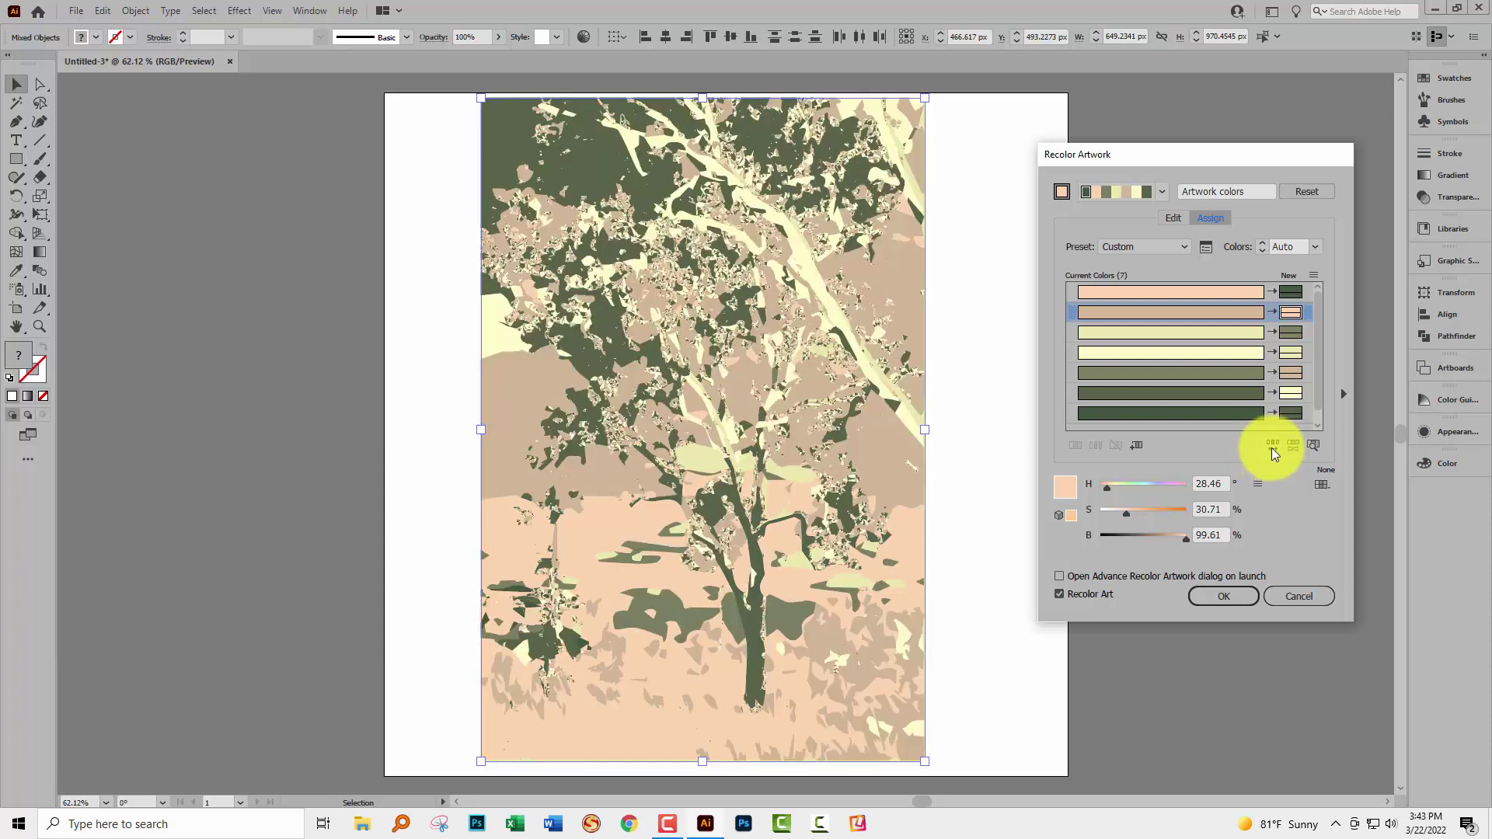
click(1272, 446)
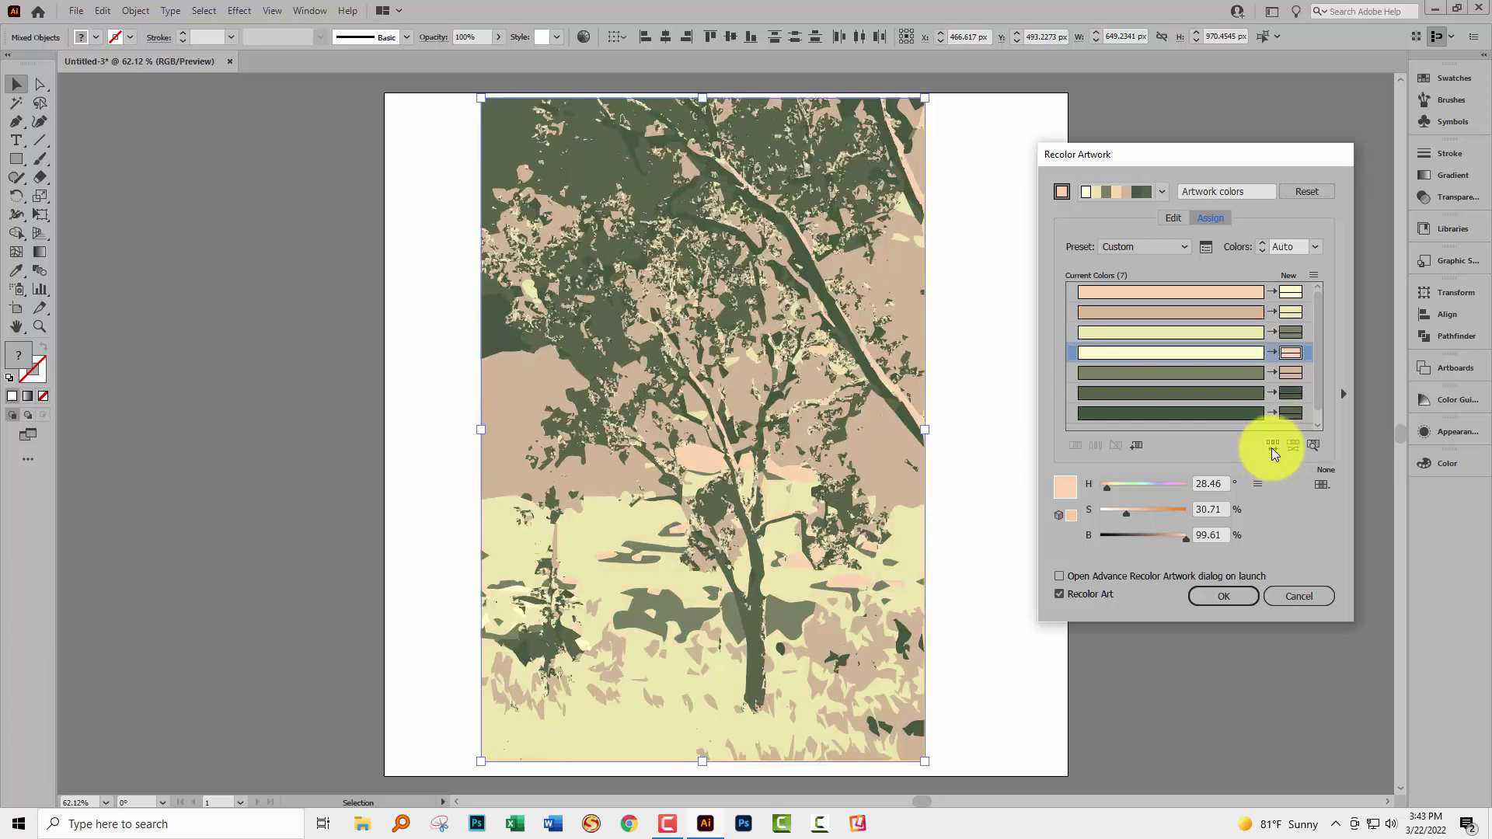
click(1273, 446)
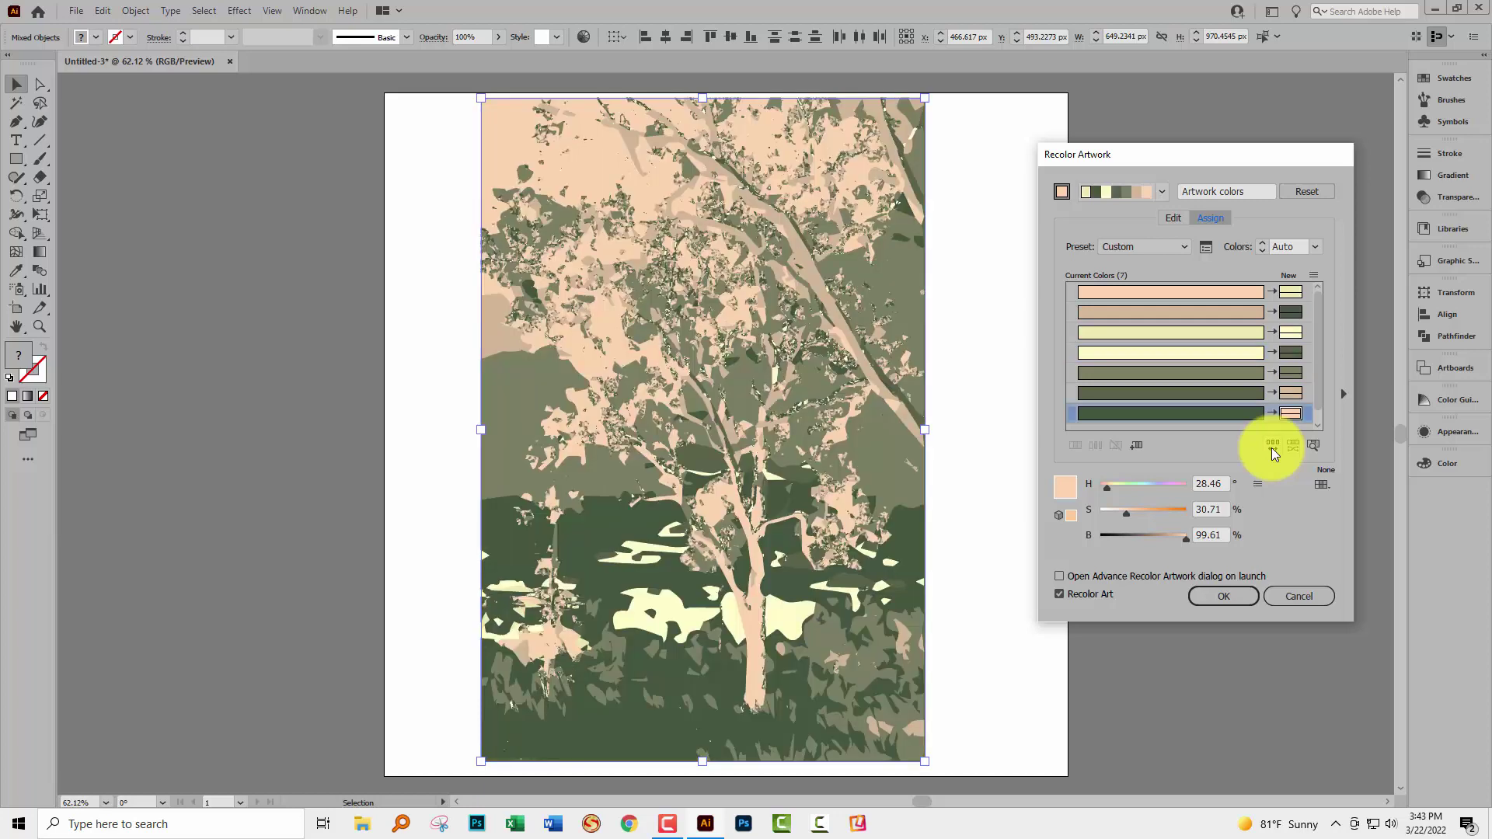
click(1272, 446)
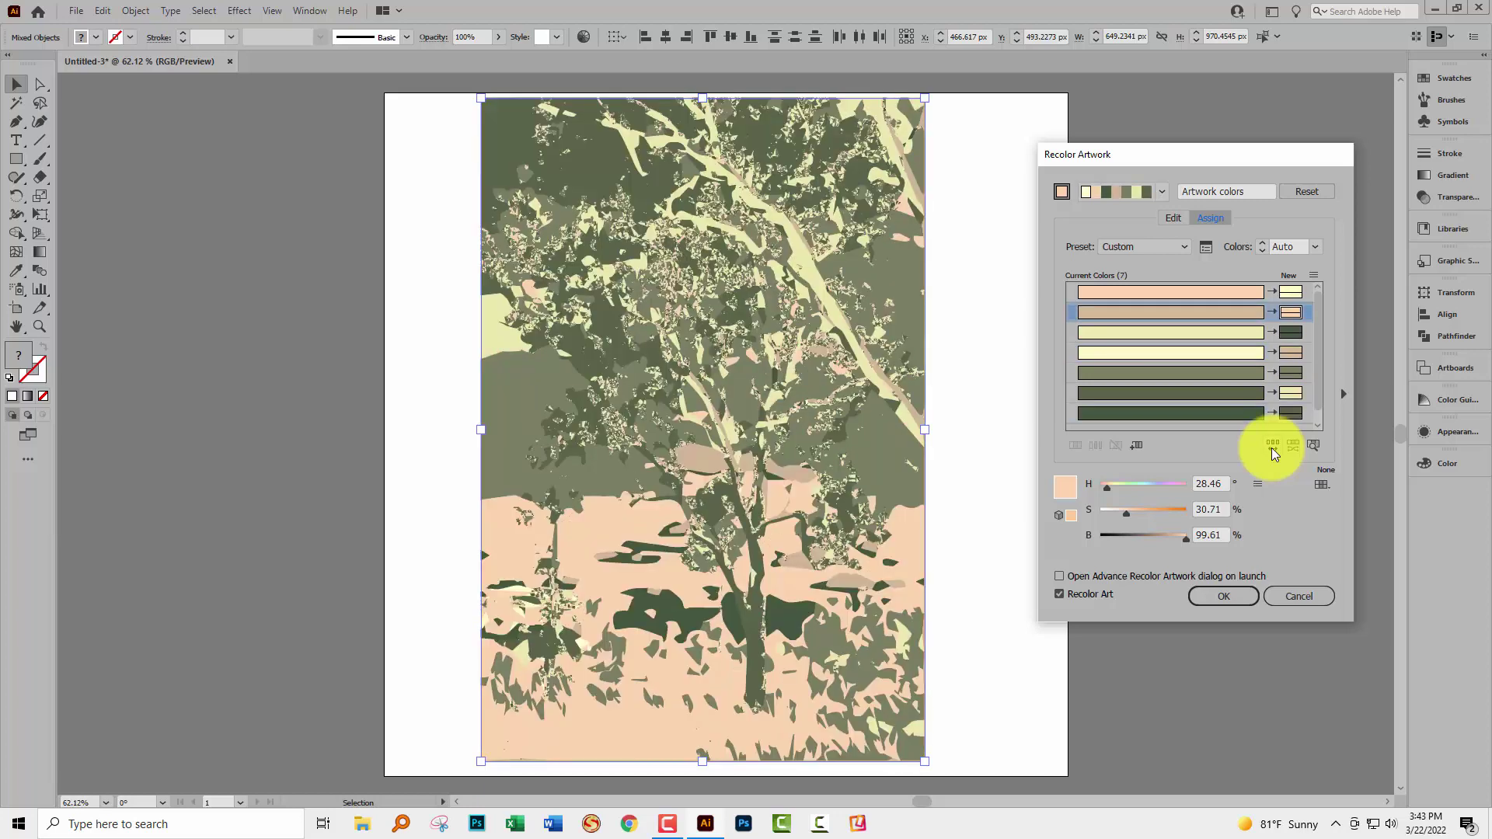
click(1272, 446)
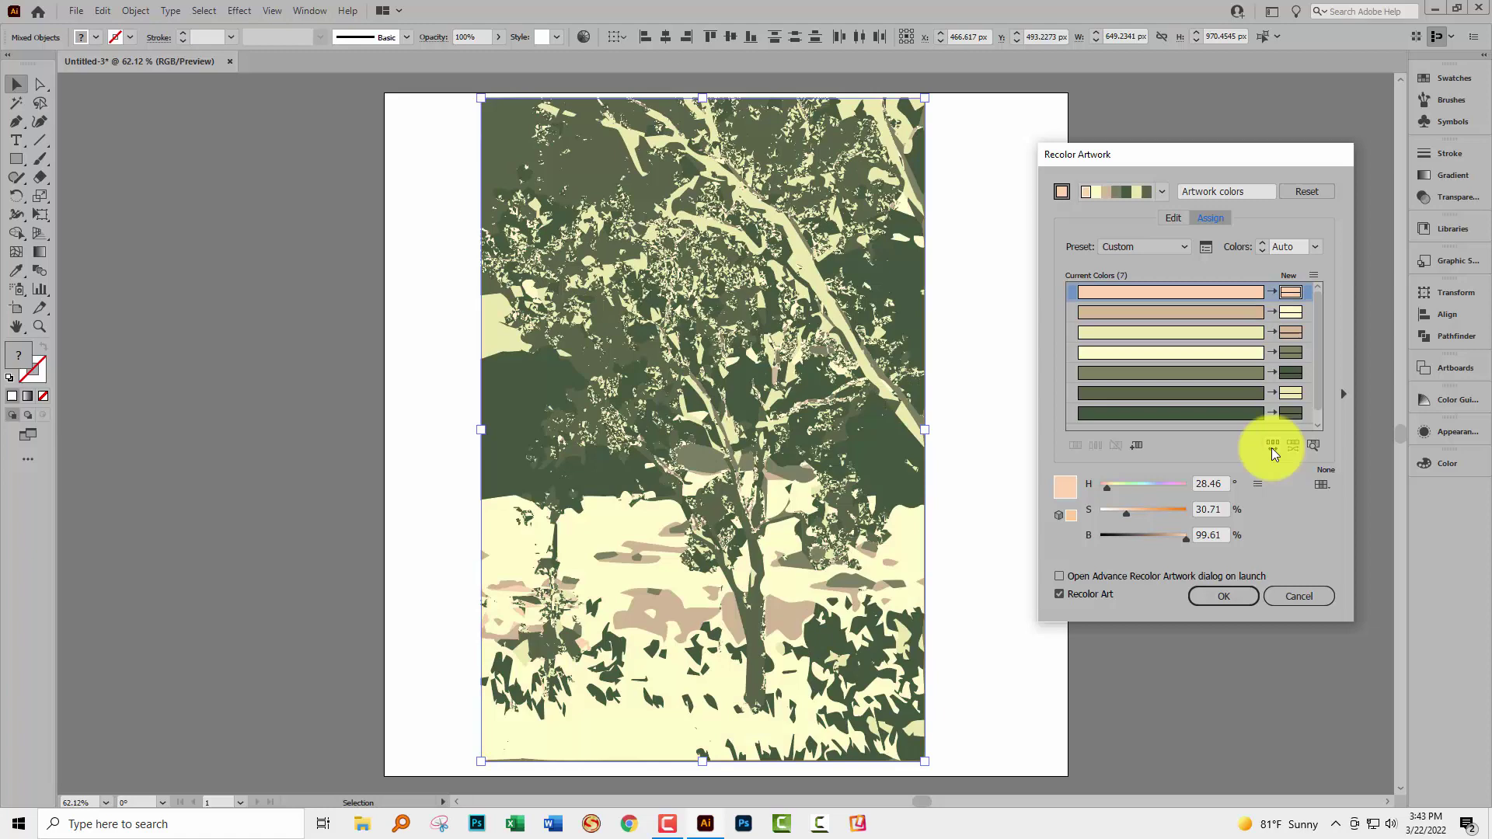
click(1272, 448)
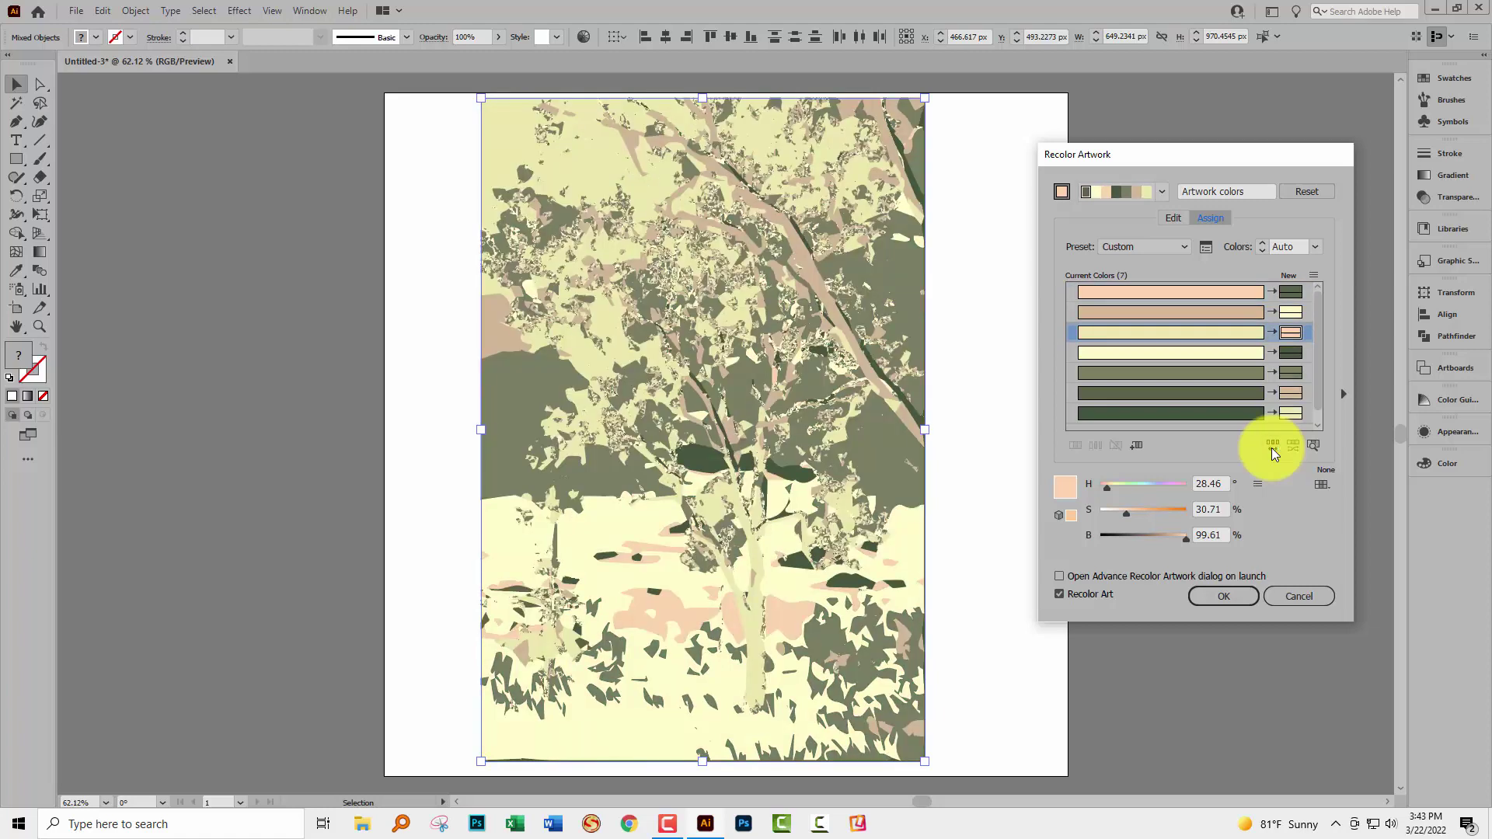
click(1273, 448)
click(1193, 414)
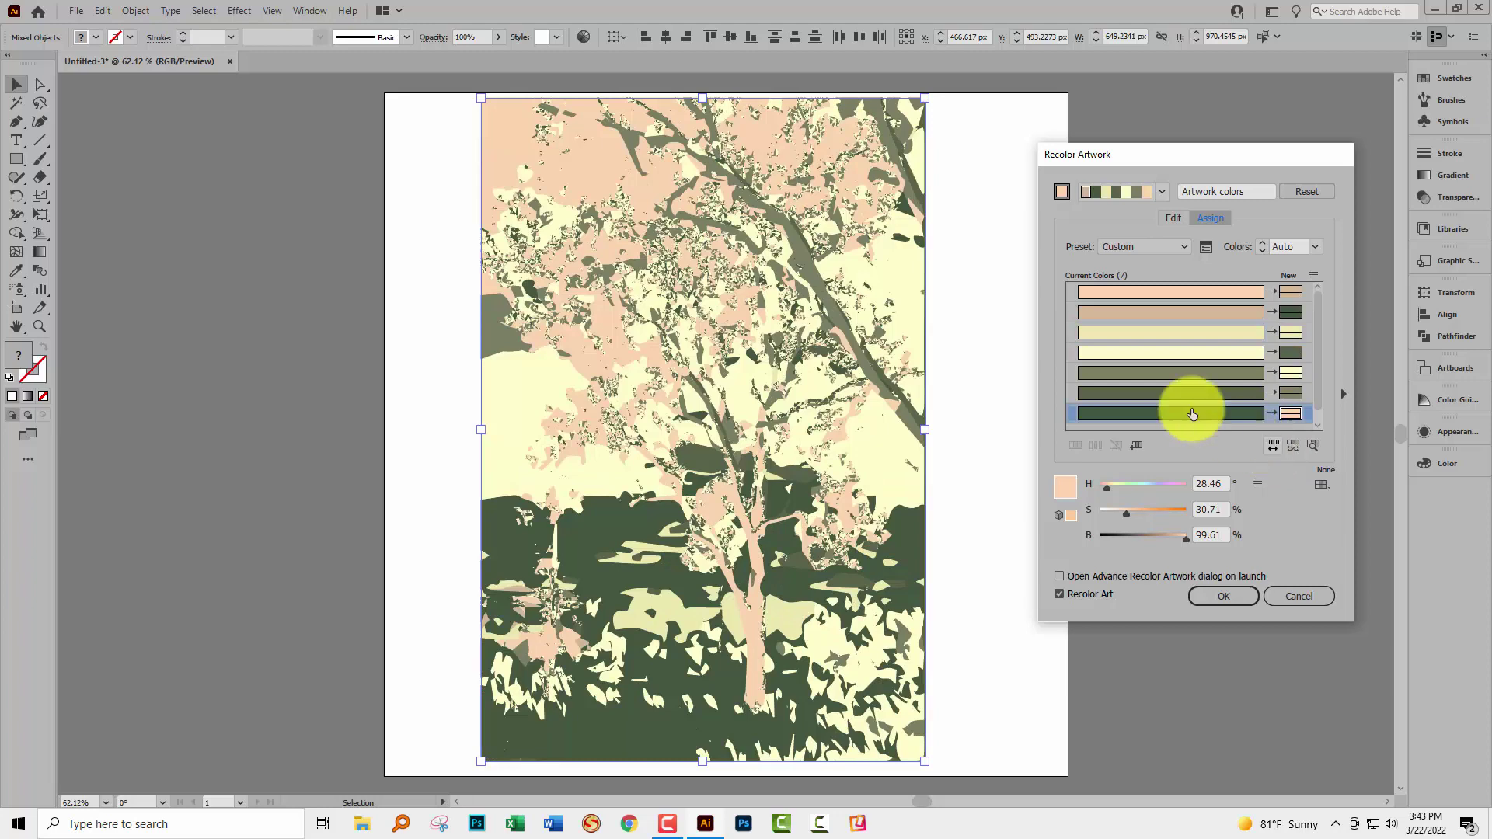
click(1223, 597)
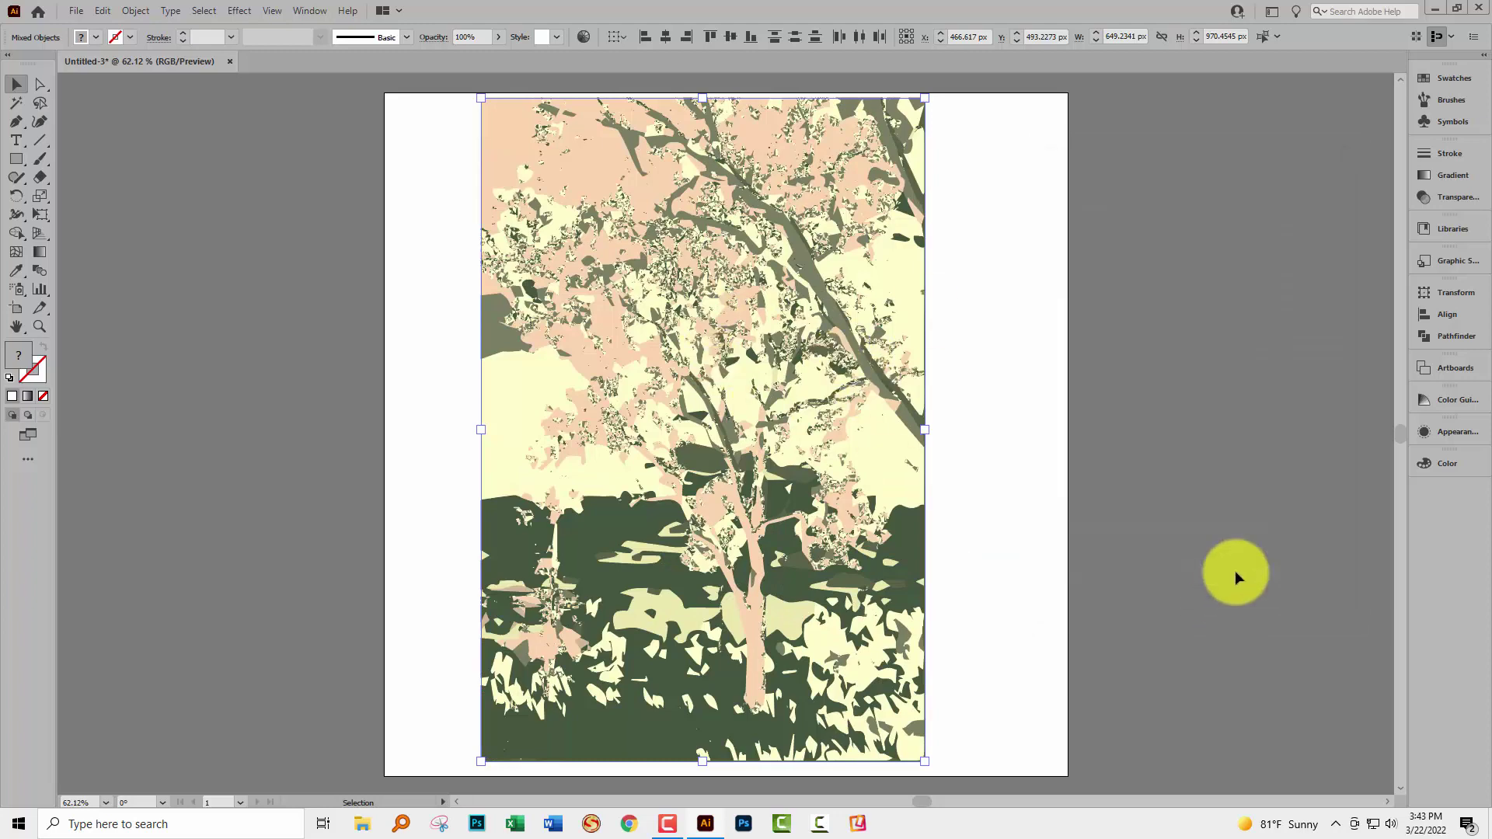
click(1040, 491)
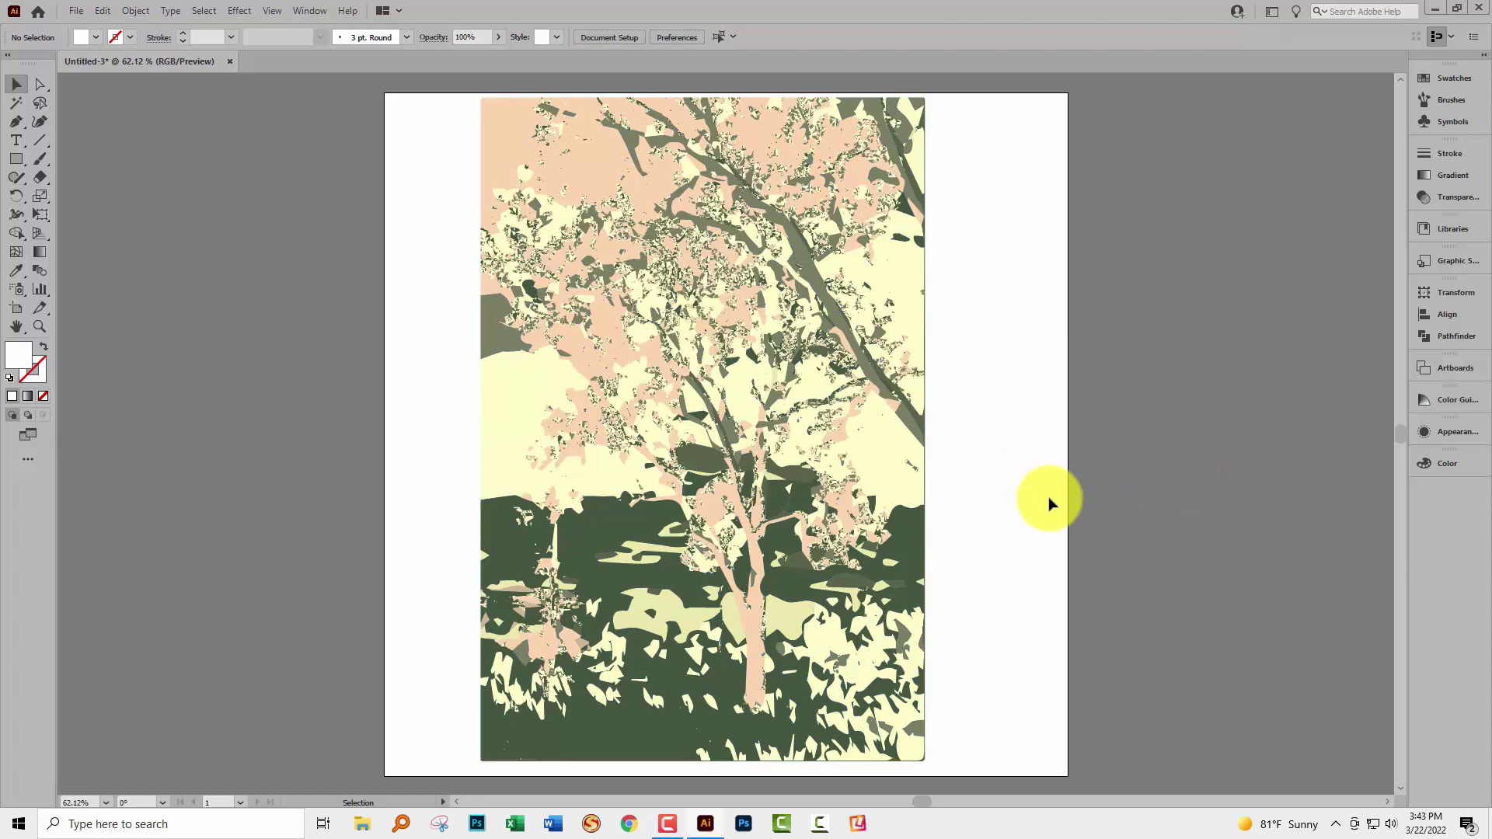
Undo the shuffled recolour to restore green and tan, then reopen the Recolor Artwork settings
key(a)
key(ctrl+z)
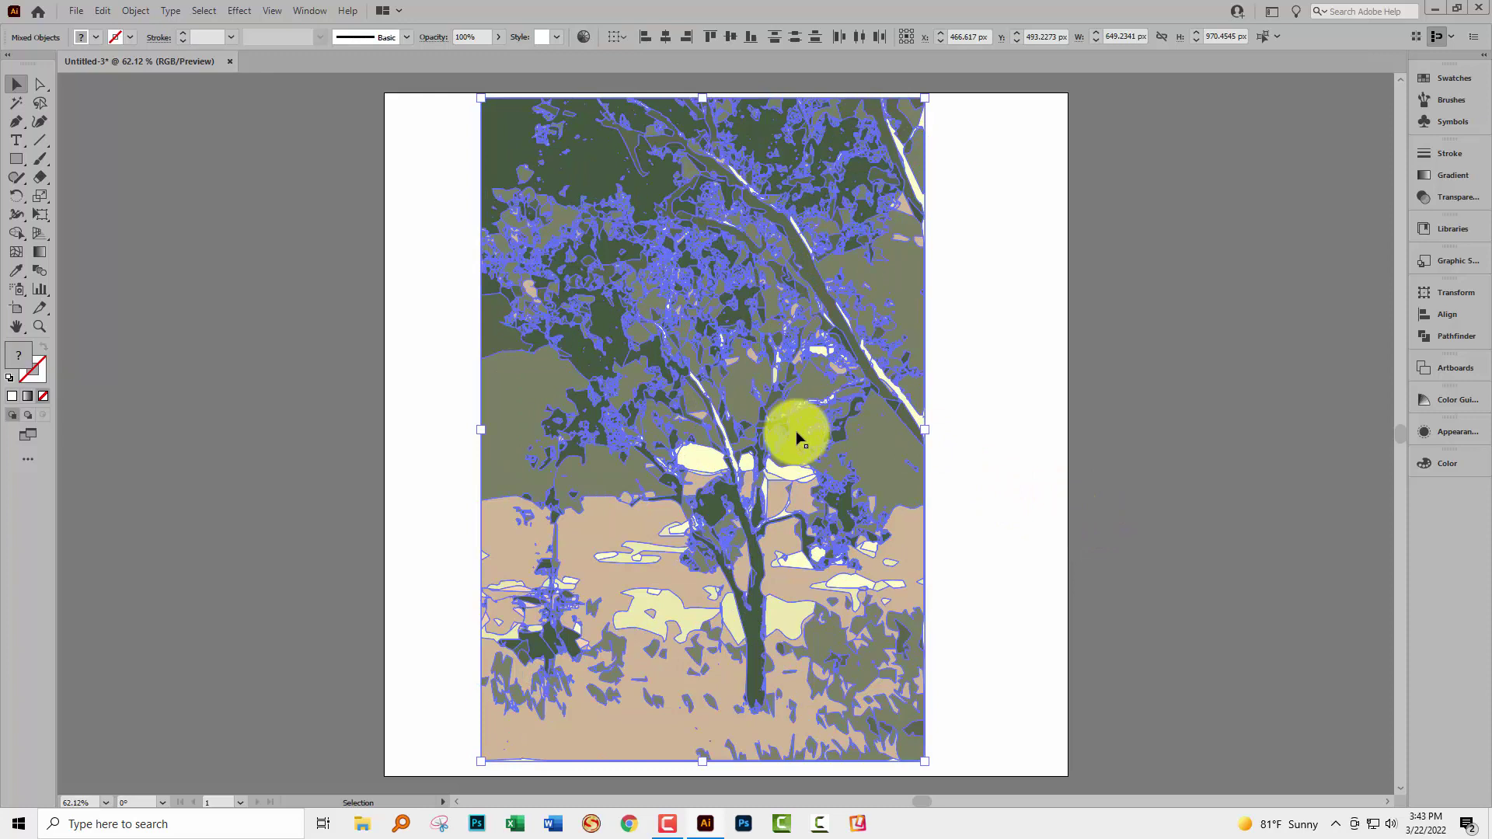
click(584, 38)
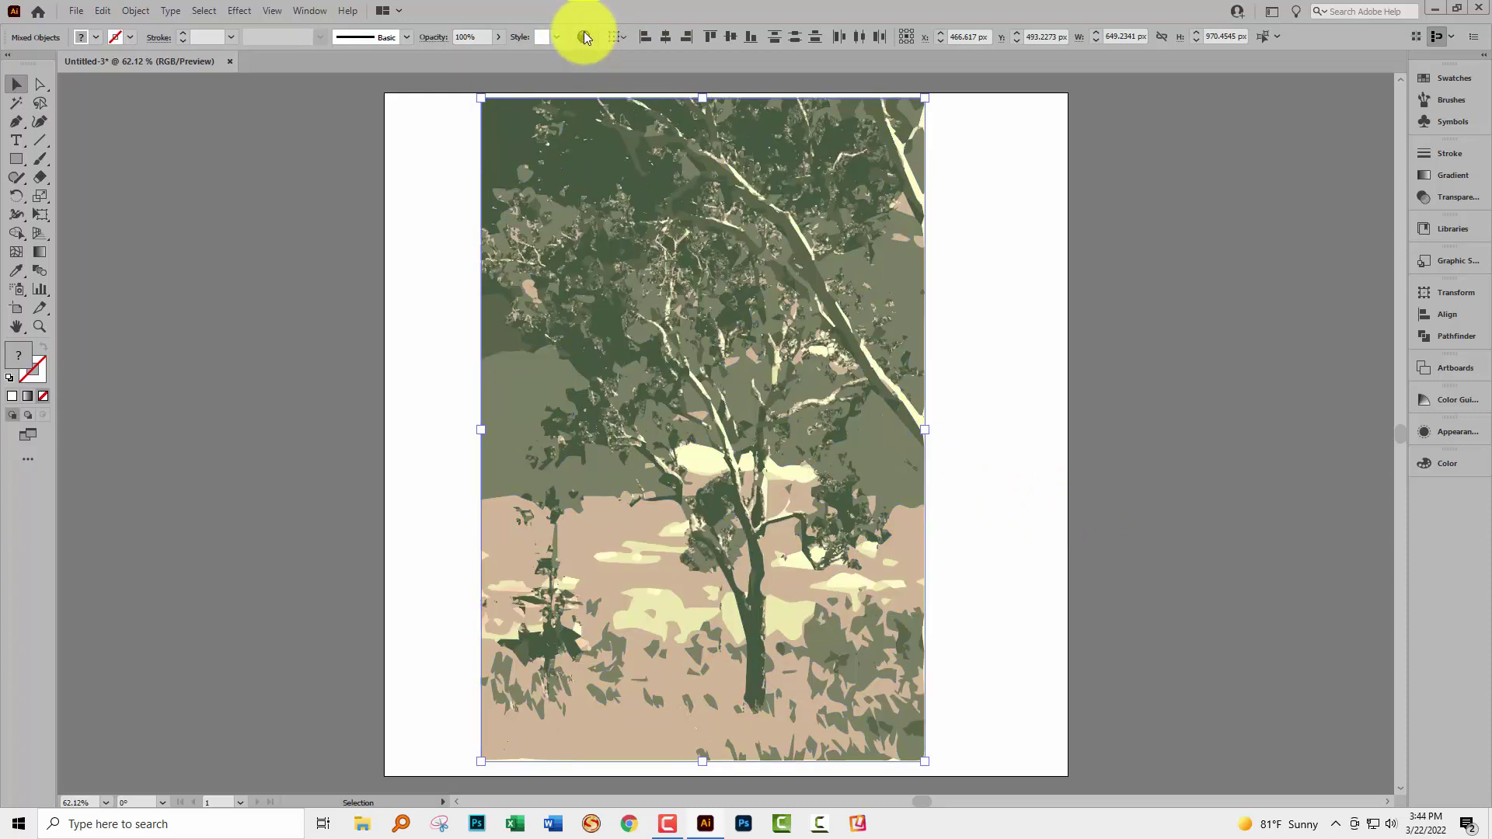
click(774, 643)
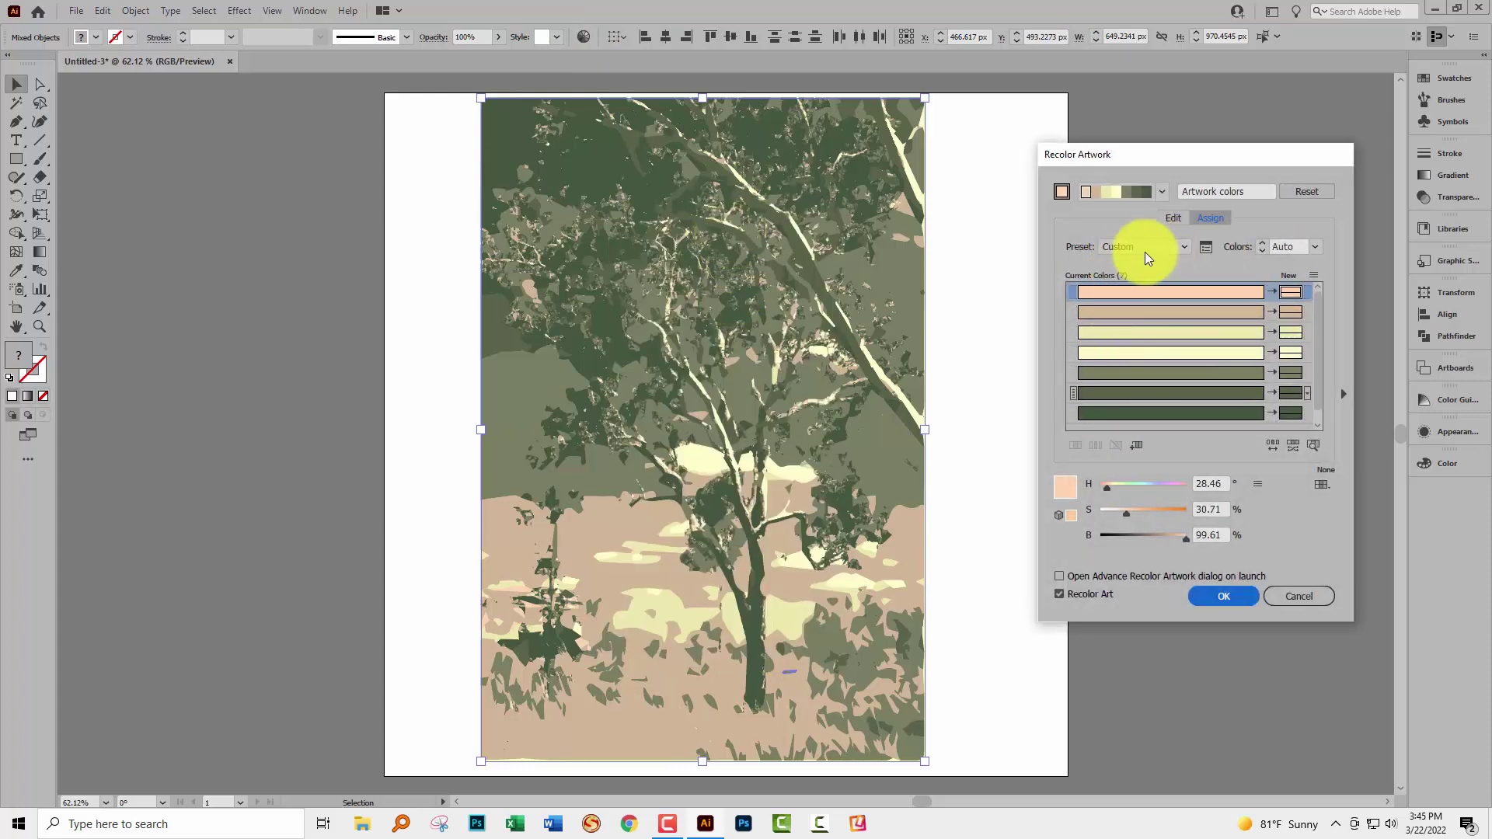
Unlink harmony colours and drag the dark greens to maroon-purple (H 0°, S 32.73%, B 39.22%)
click(1173, 218)
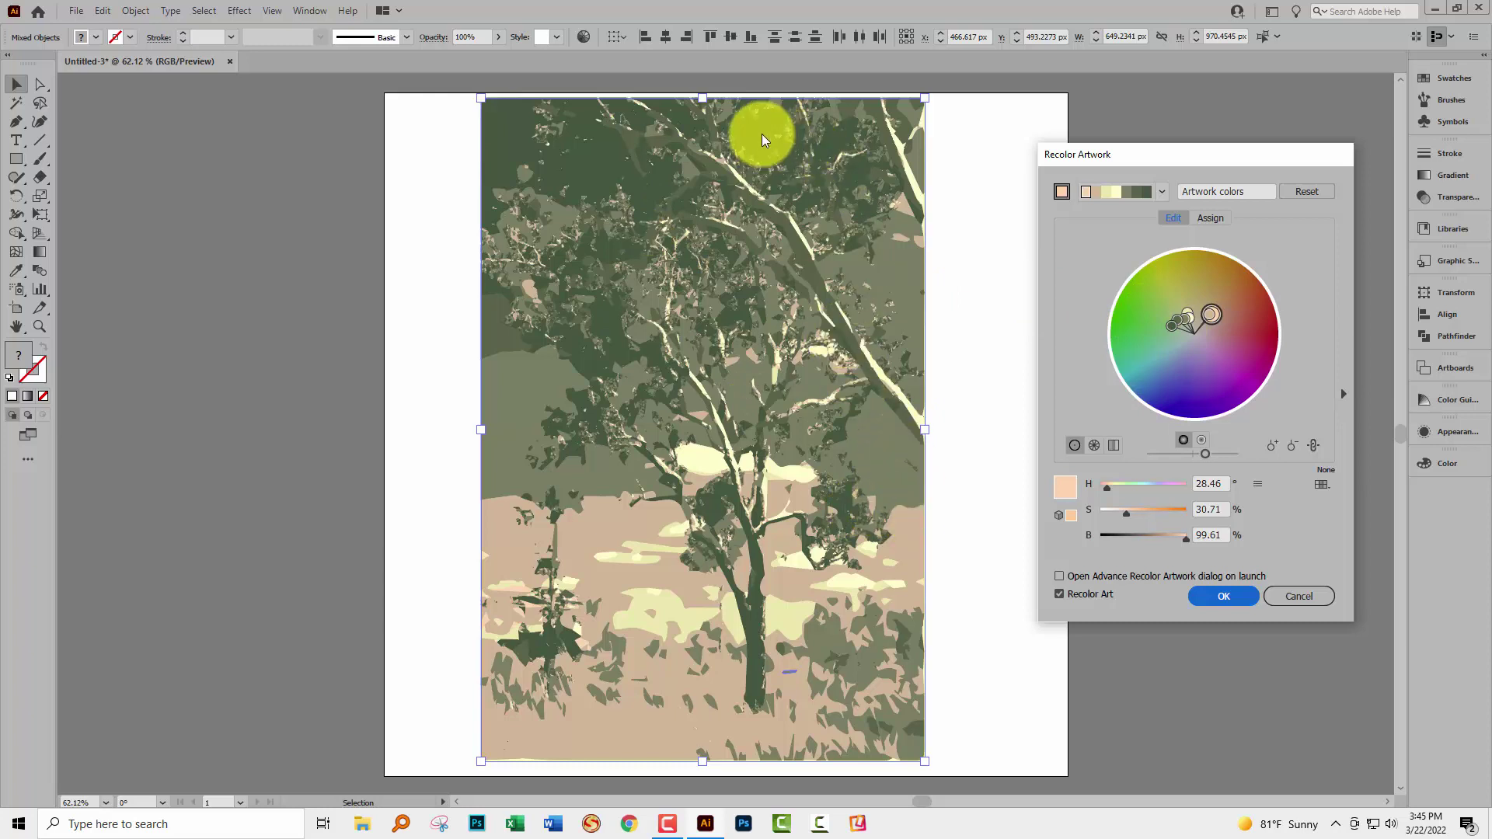
click(1148, 194)
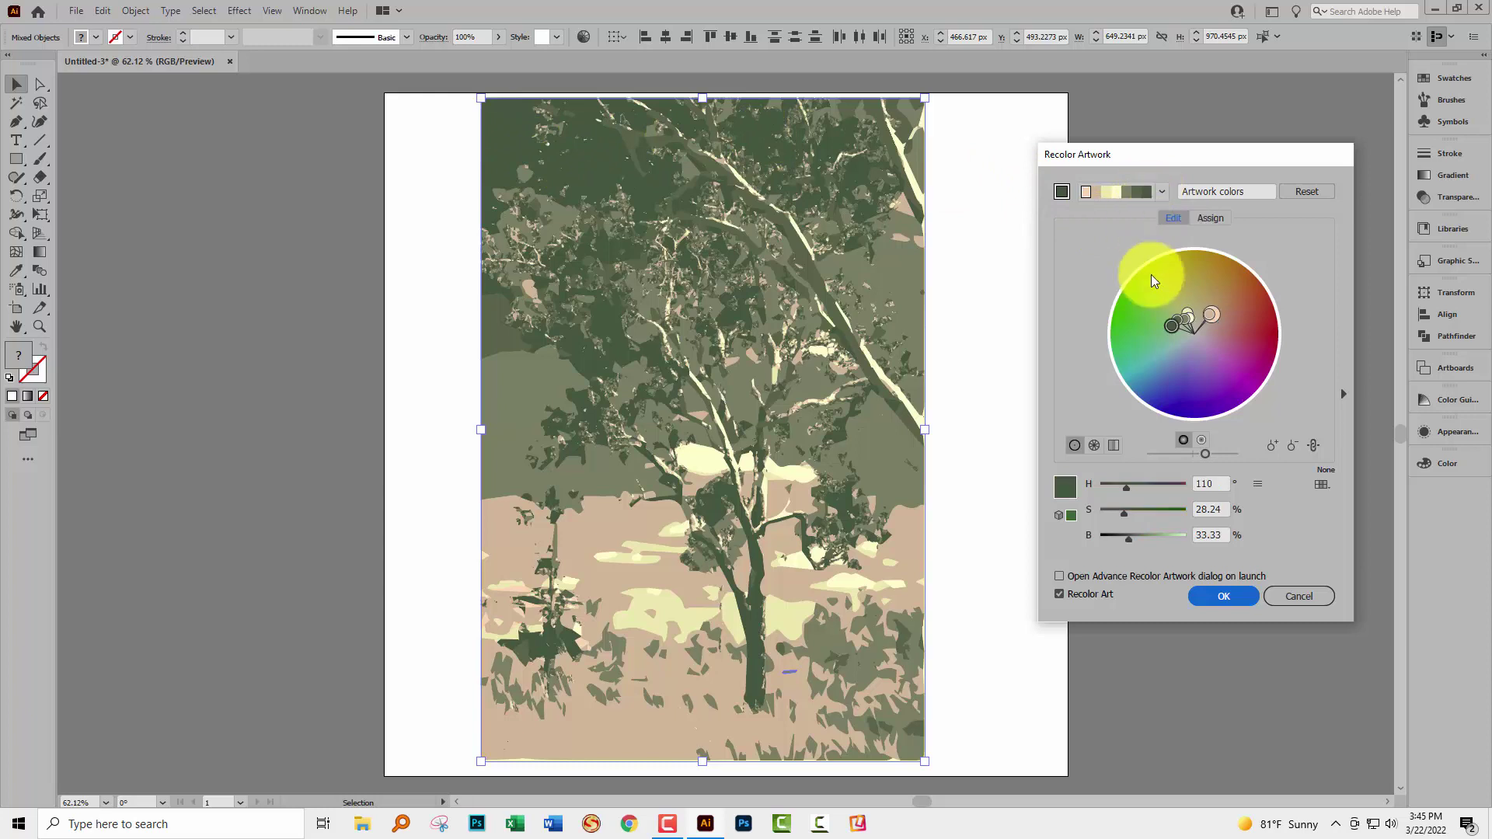
click(1313, 445)
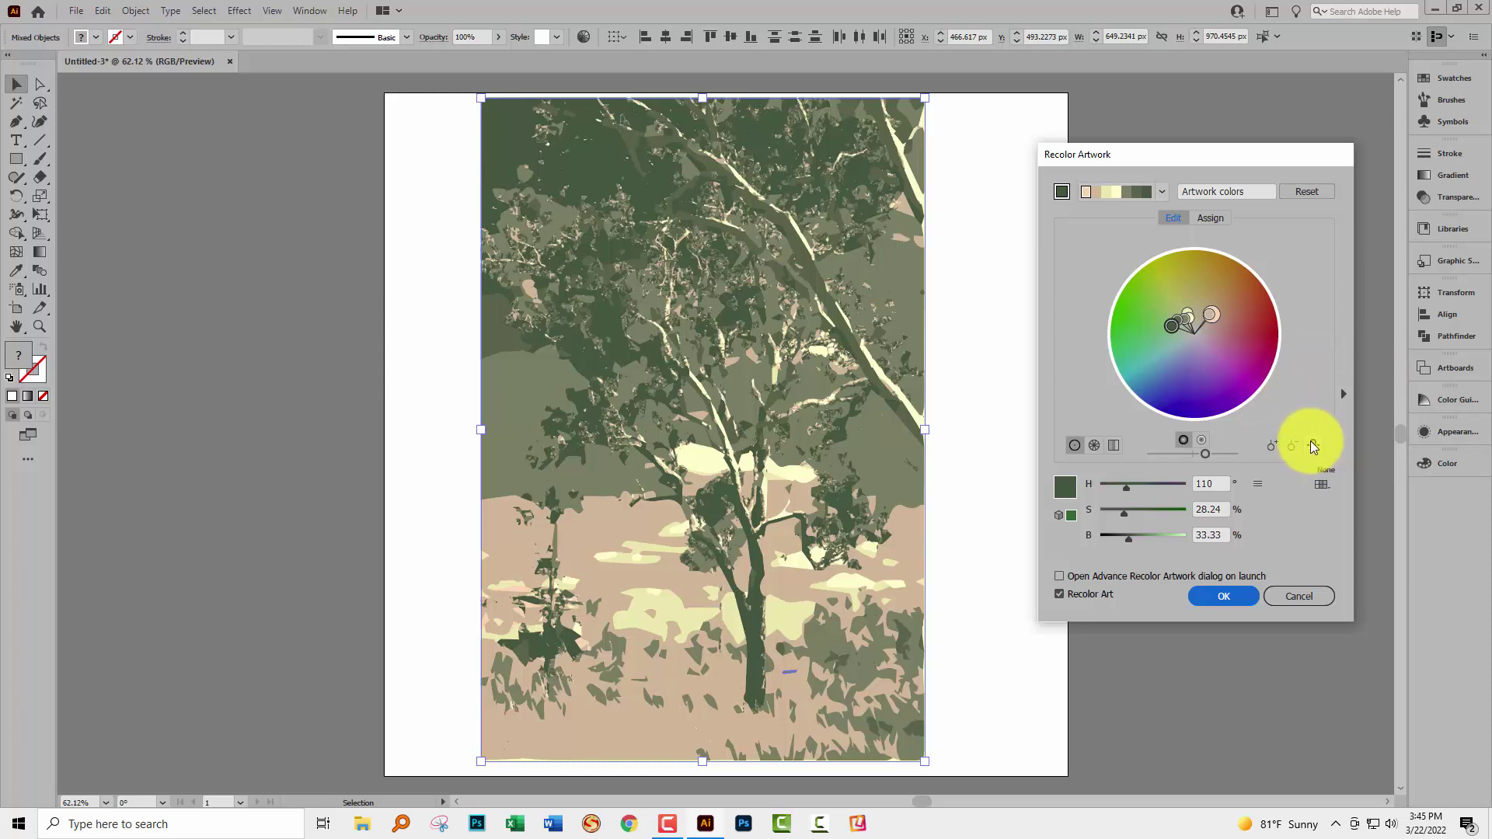
click(1313, 445)
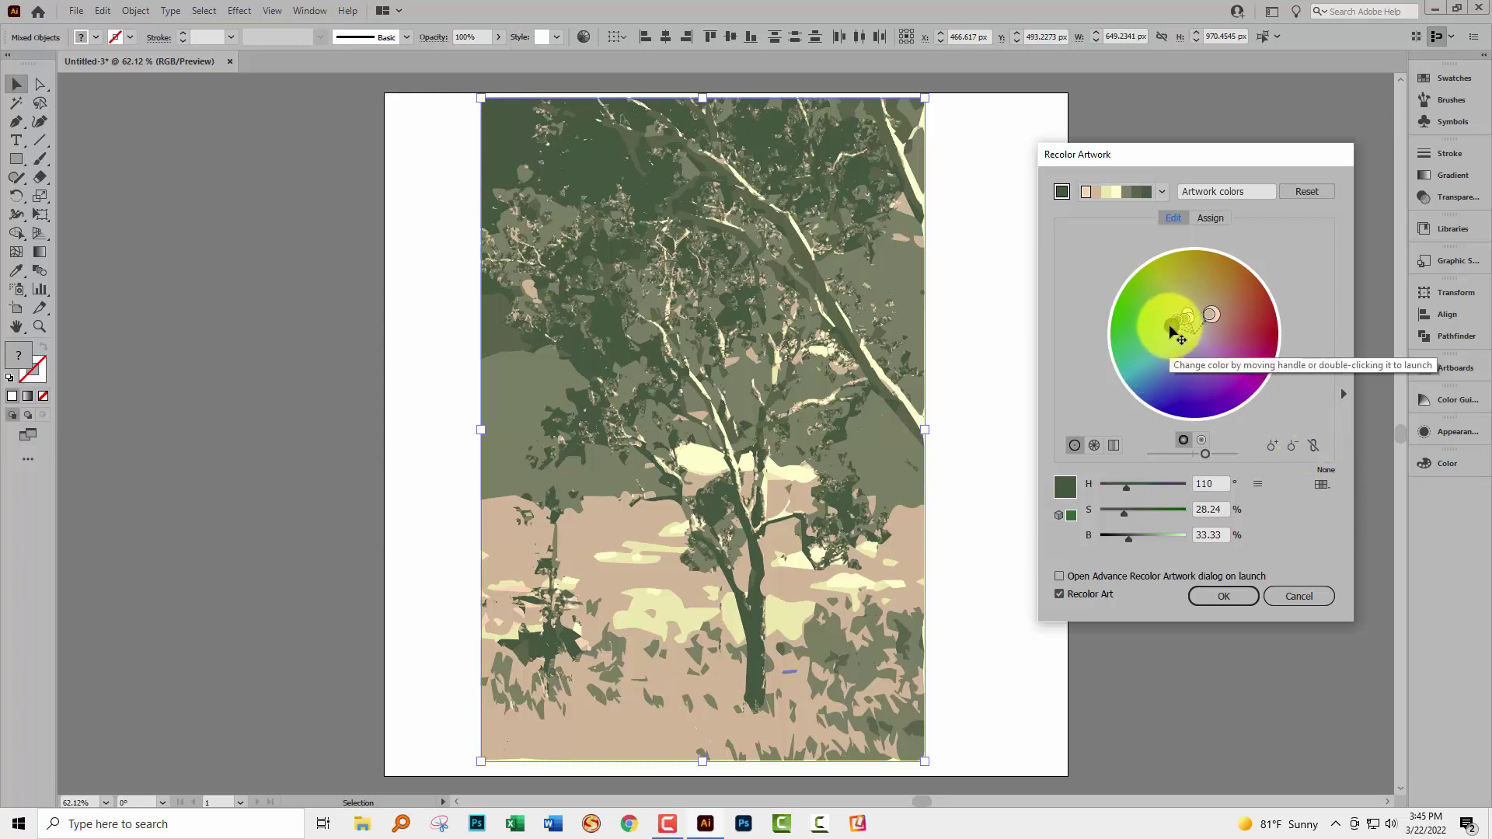
drag(1171, 328, 1213, 344)
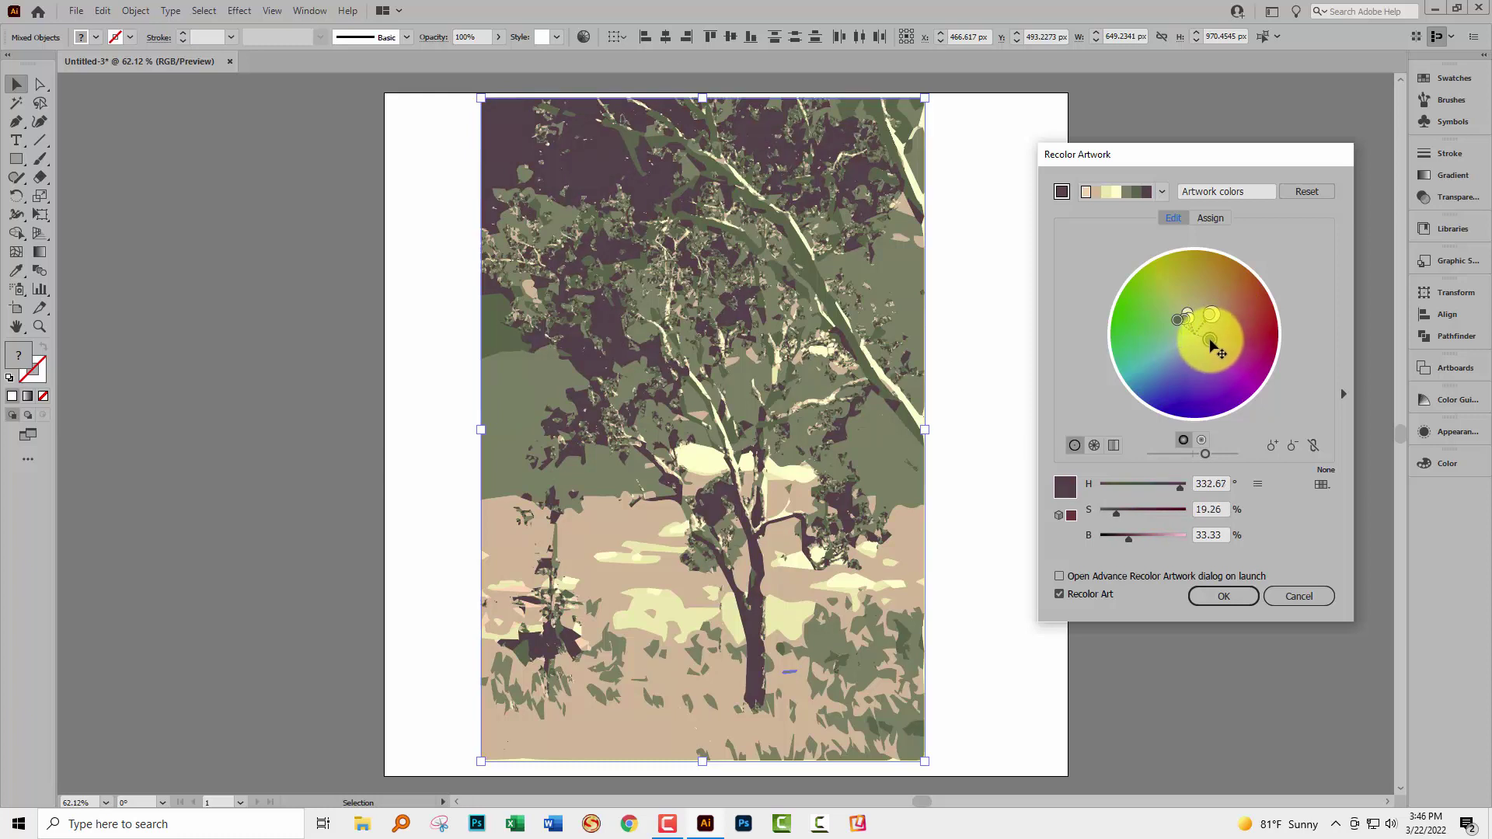
click(1137, 196)
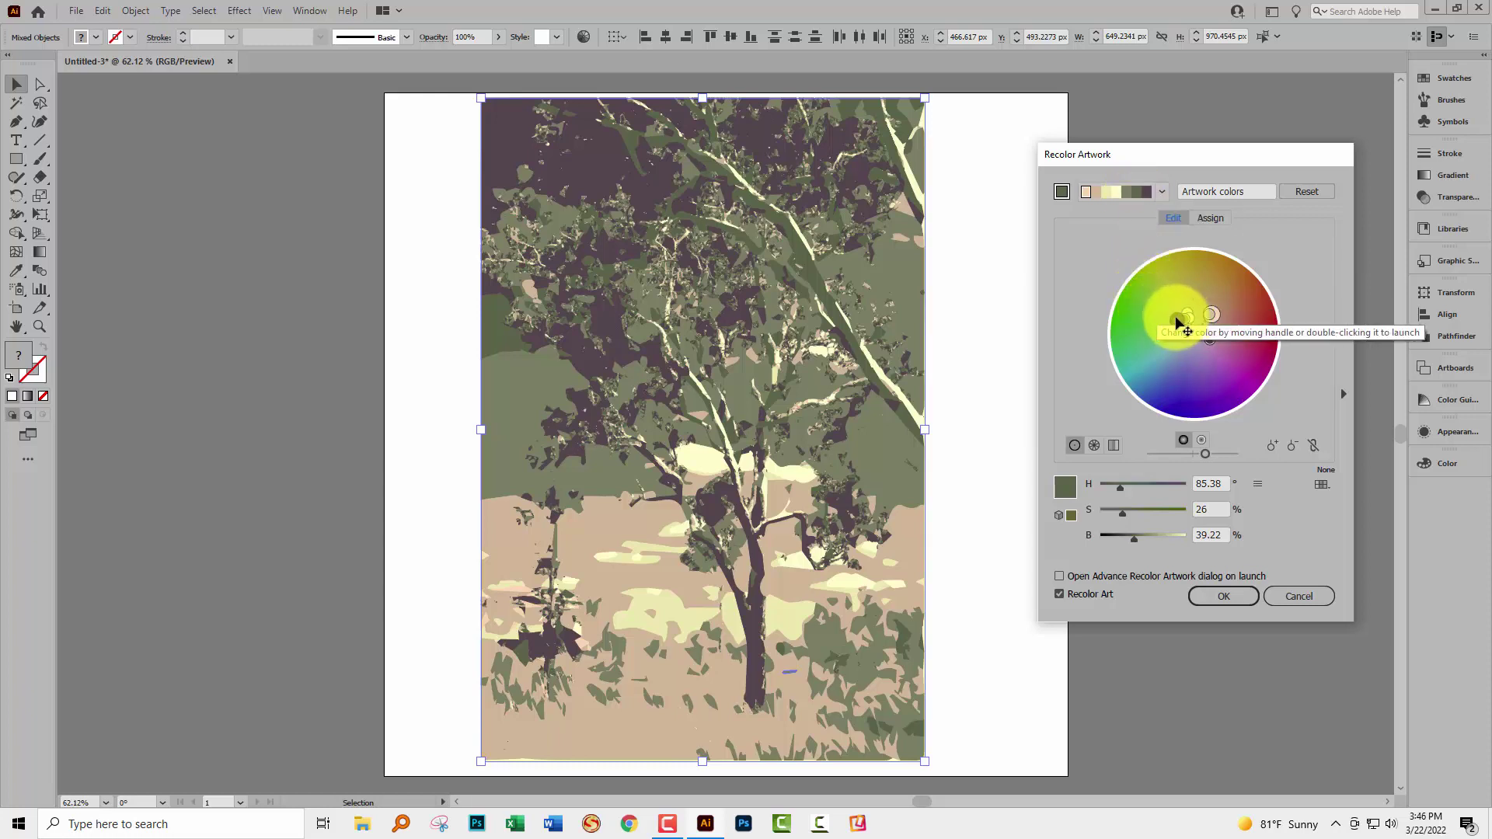
drag(1176, 319, 1223, 335)
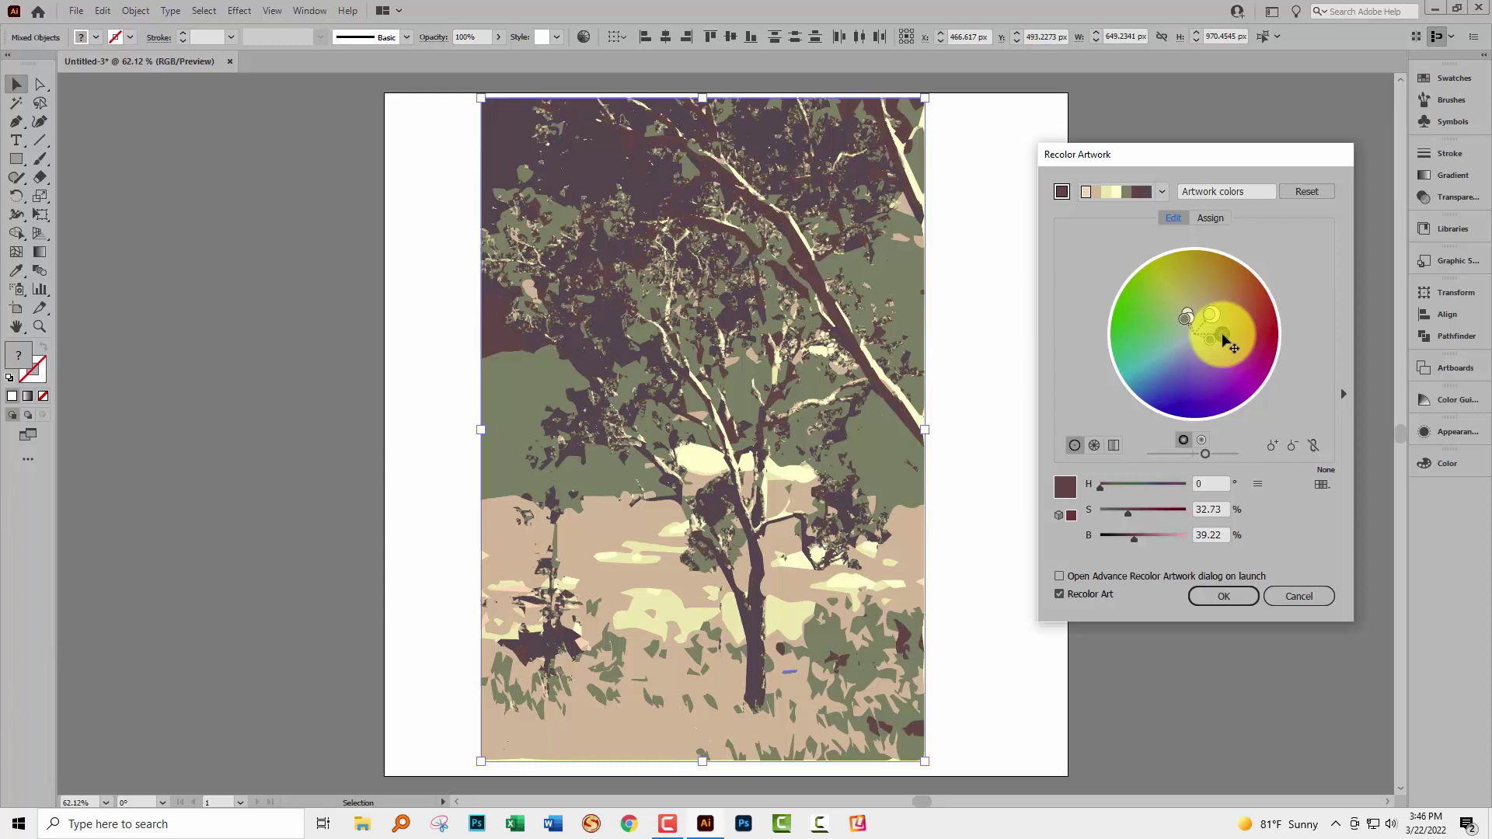
Shift the olive colour toward a greyish brown and raise its brightness to 82%
click(1138, 193)
drag(1184, 318, 1229, 323)
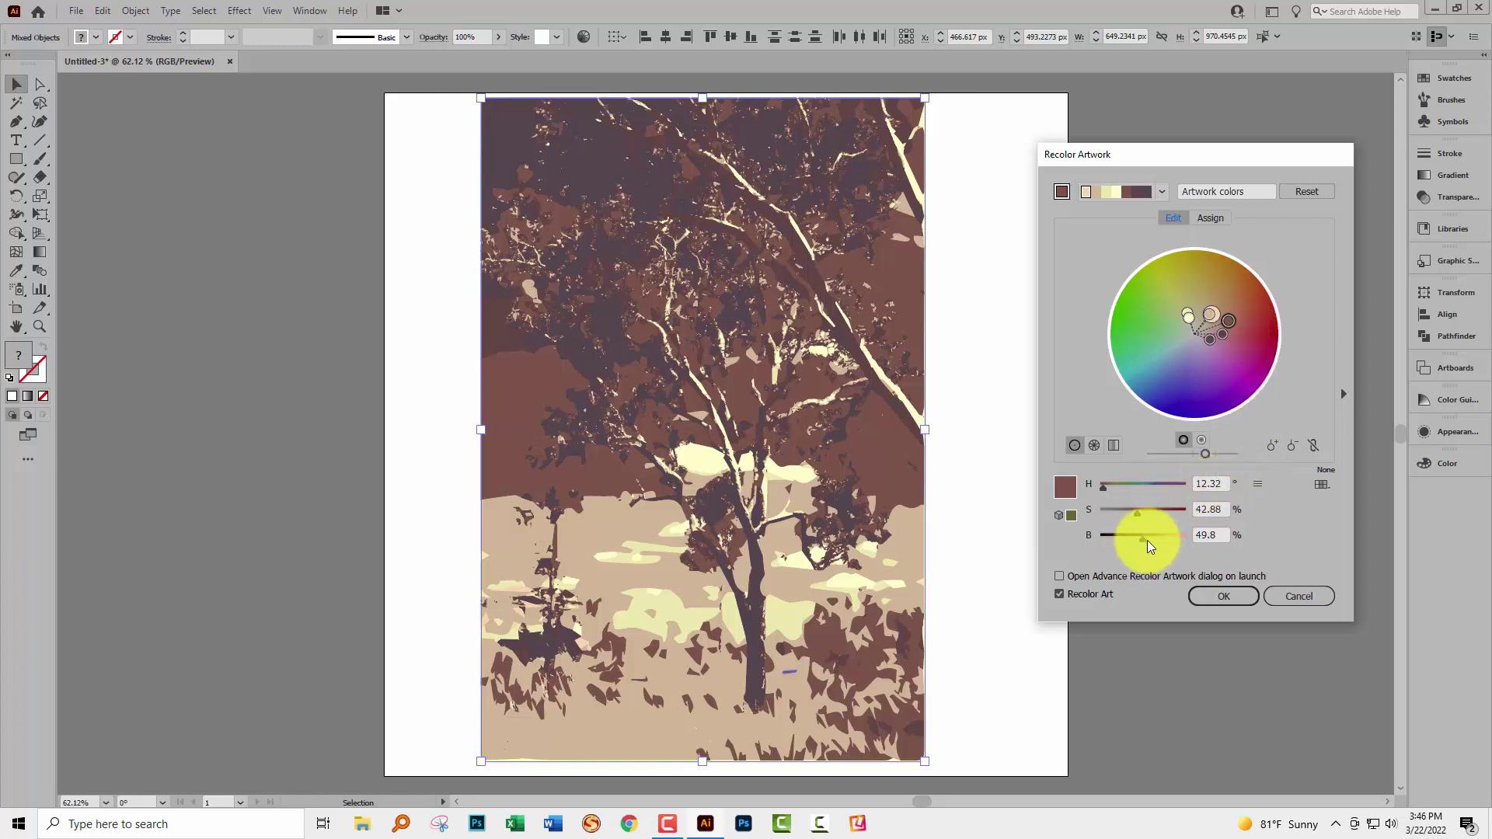
mouse_move(1143, 539)
mouse_down()
mouse_move(1171, 552)
mouse_move(1131, 513)
mouse_up()
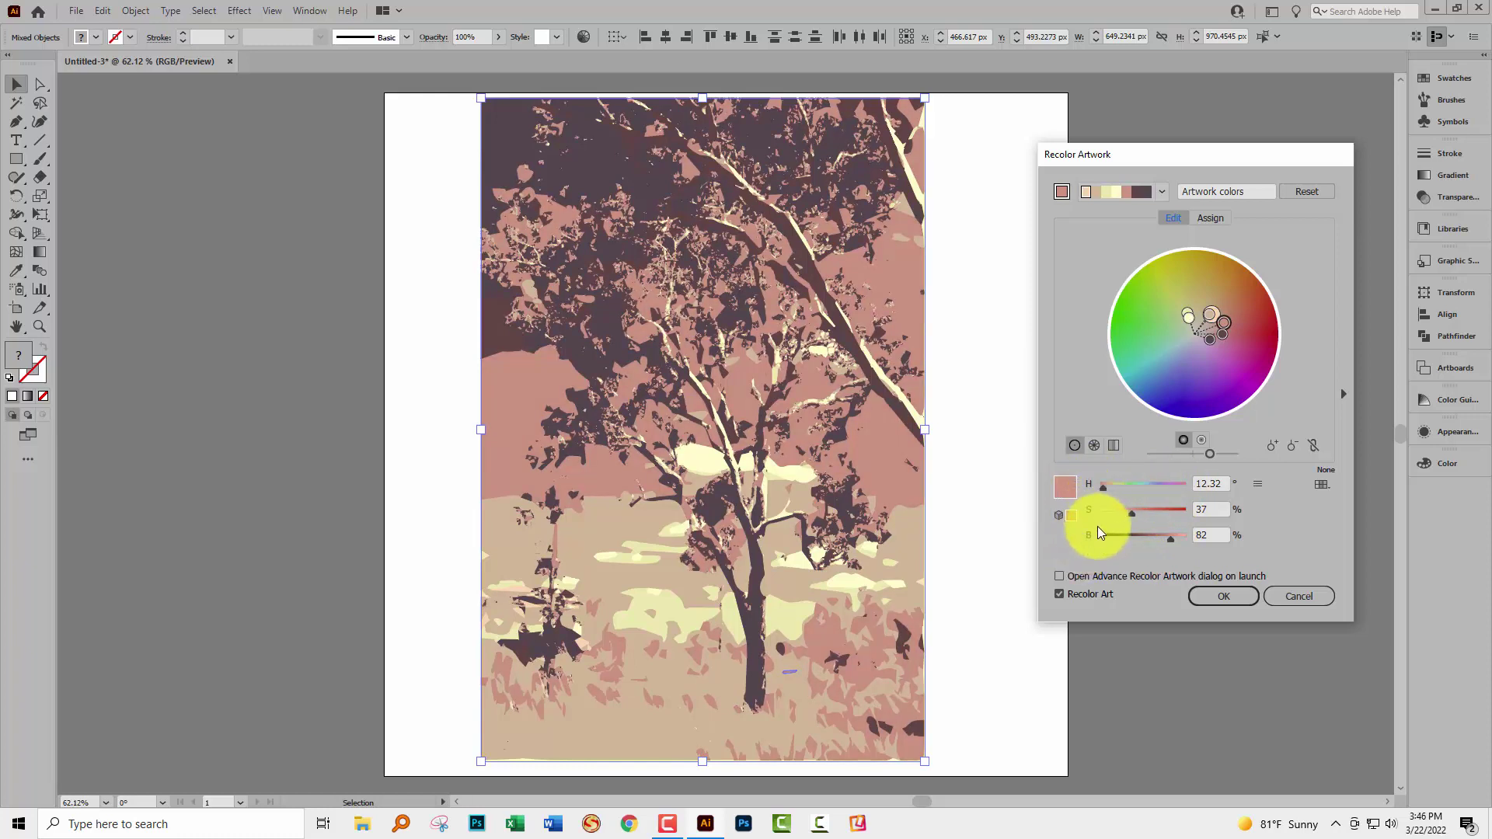
Switch the colour sliders to RGB, then reset the tree to its original colours
click(1257, 485)
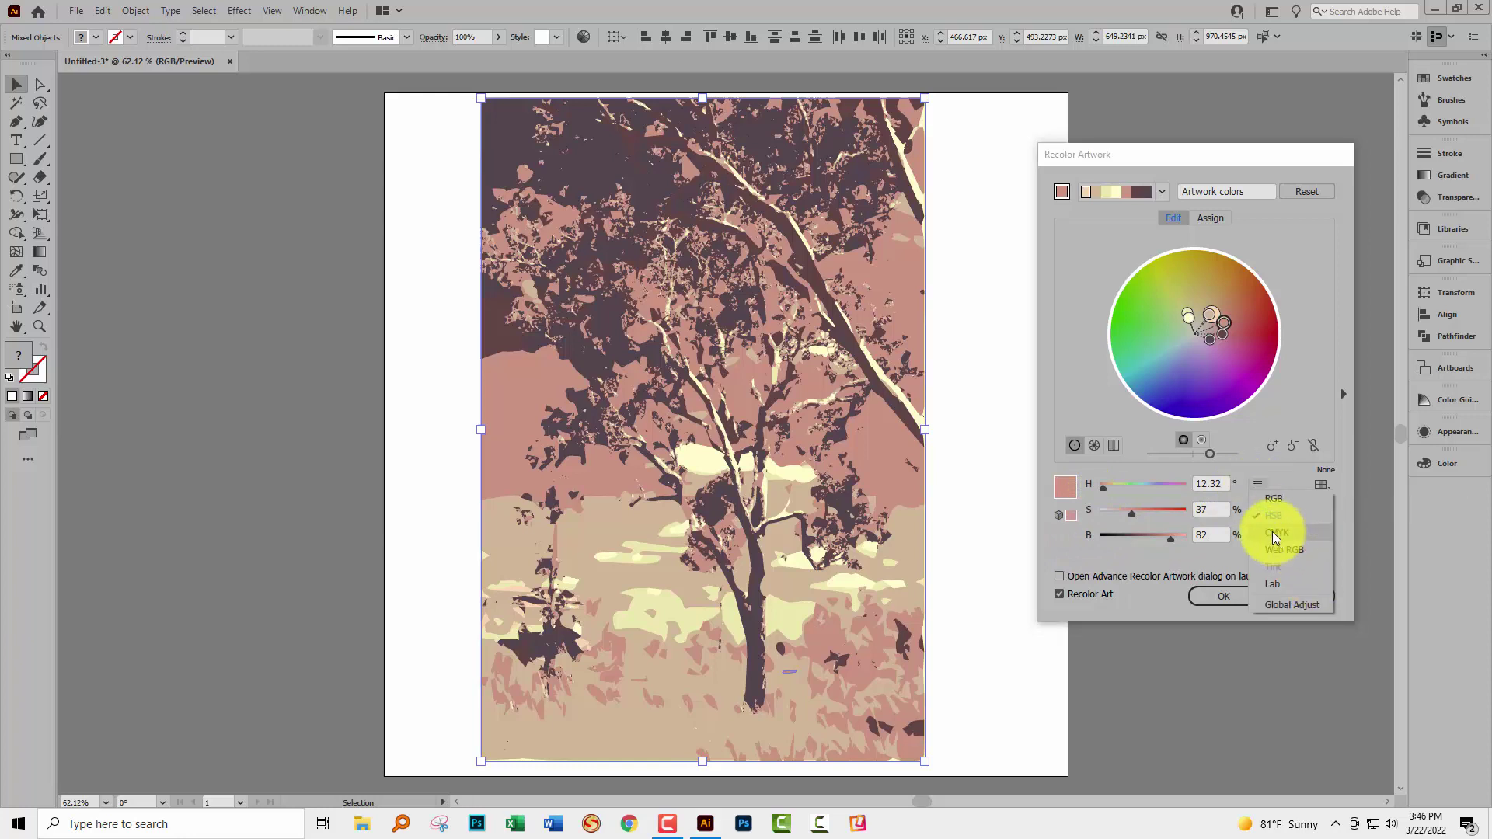
click(1269, 497)
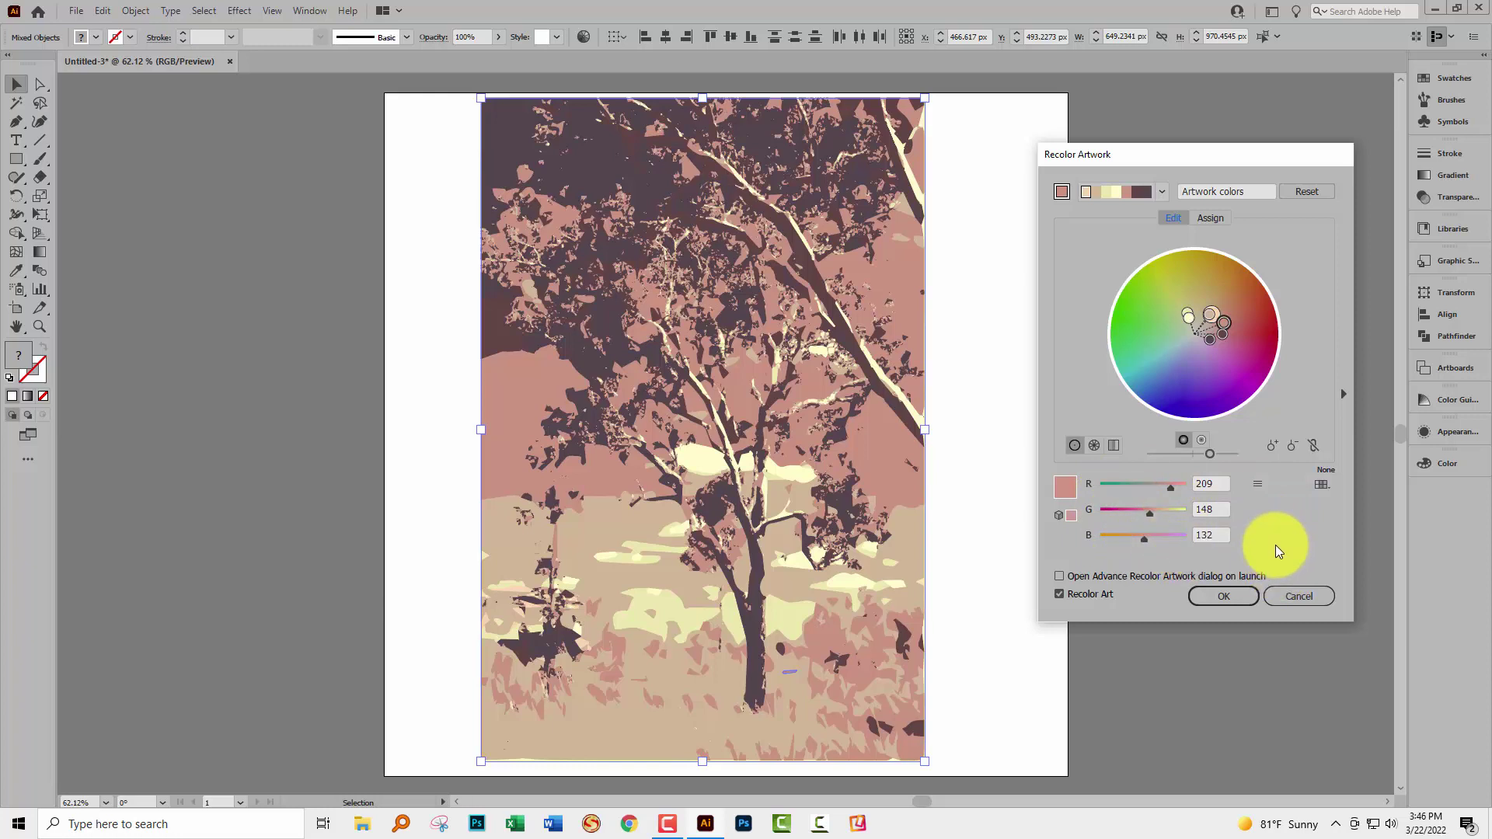
click(1245, 594)
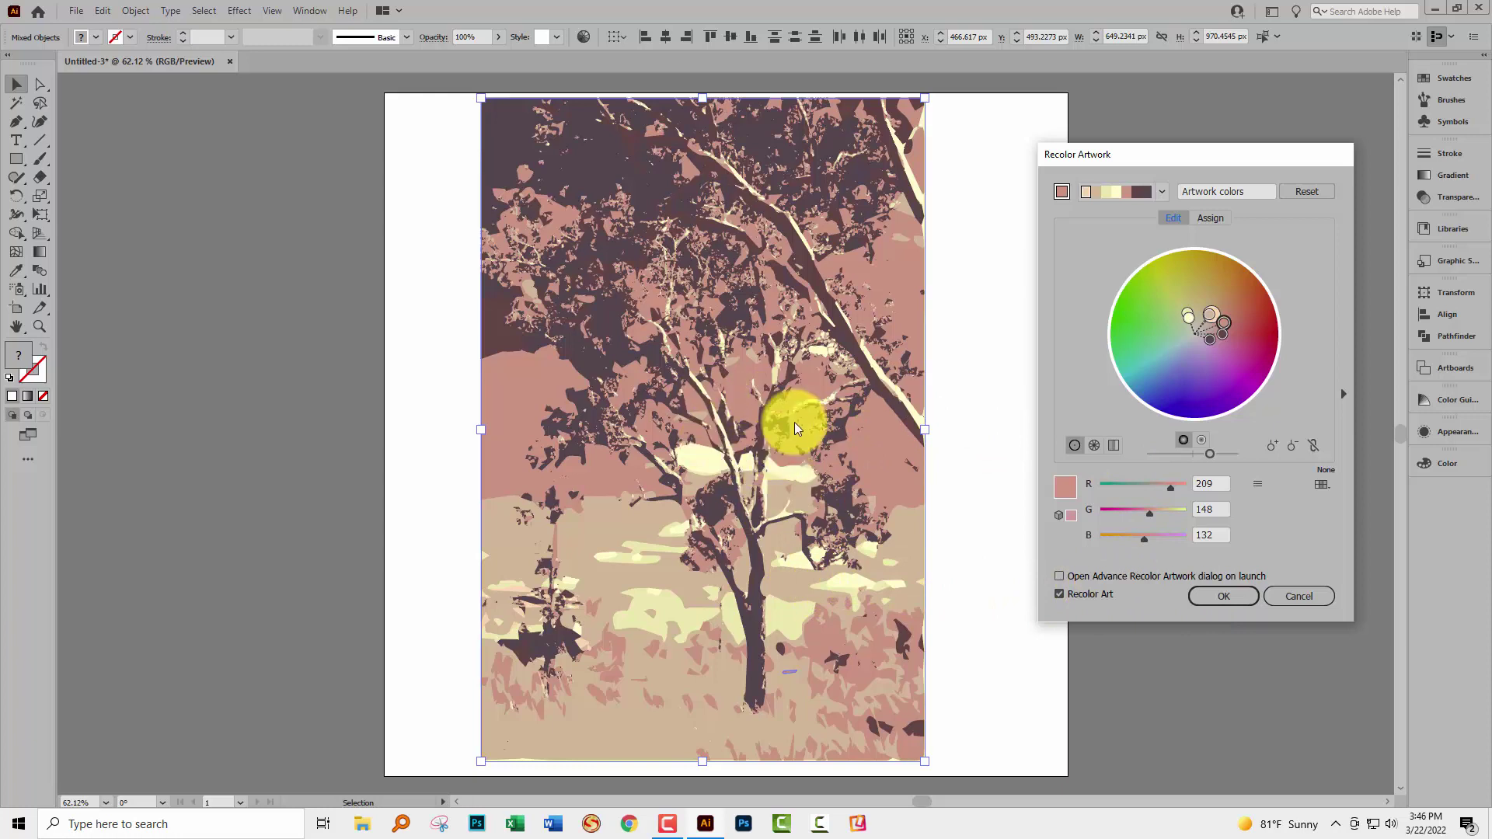
click(1309, 191)
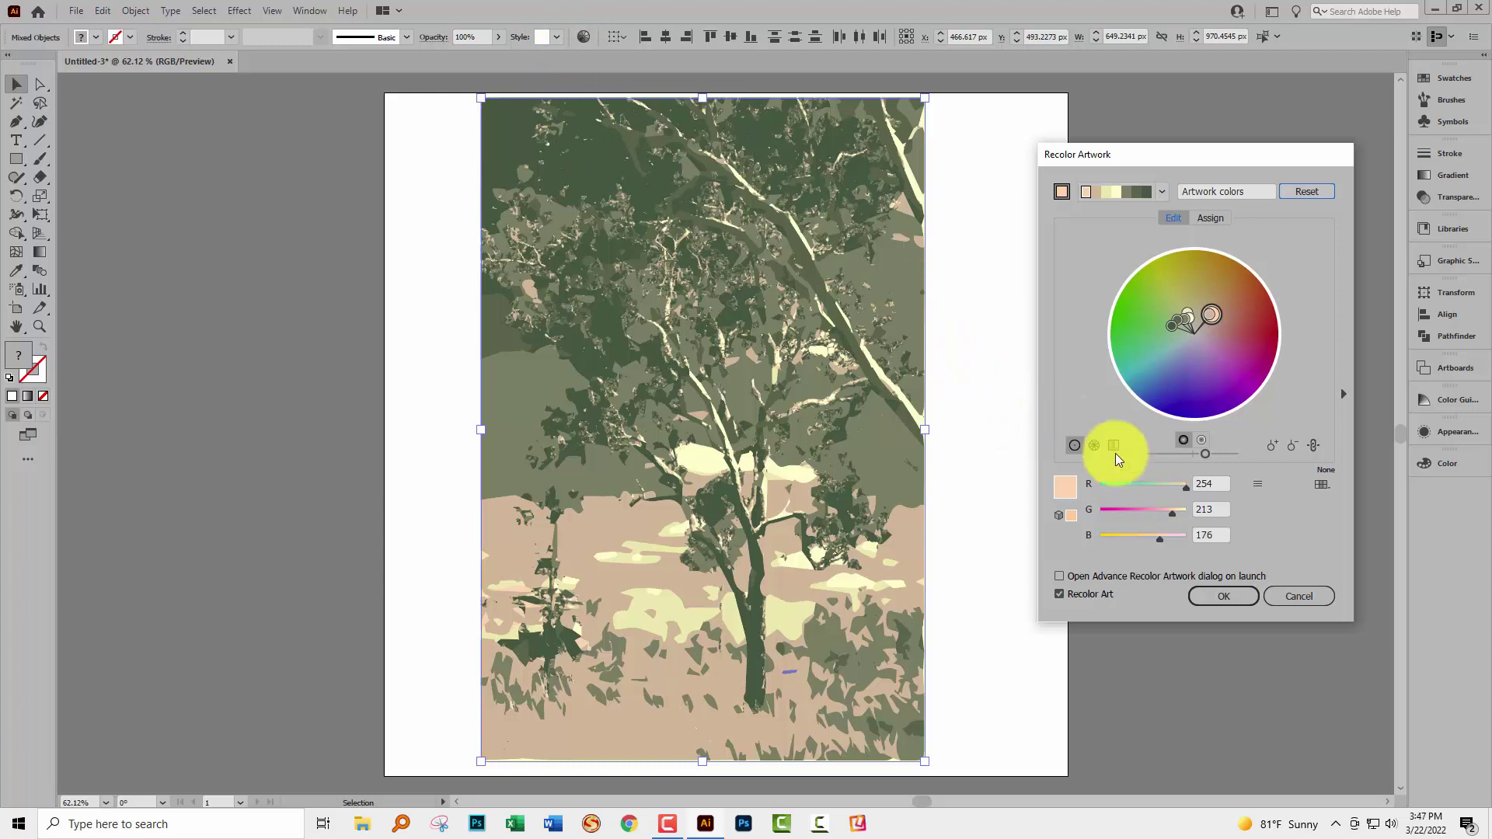
Confirm the Recolor Artwork dialog with OK and deselect the tree
click(1225, 600)
click(1027, 552)
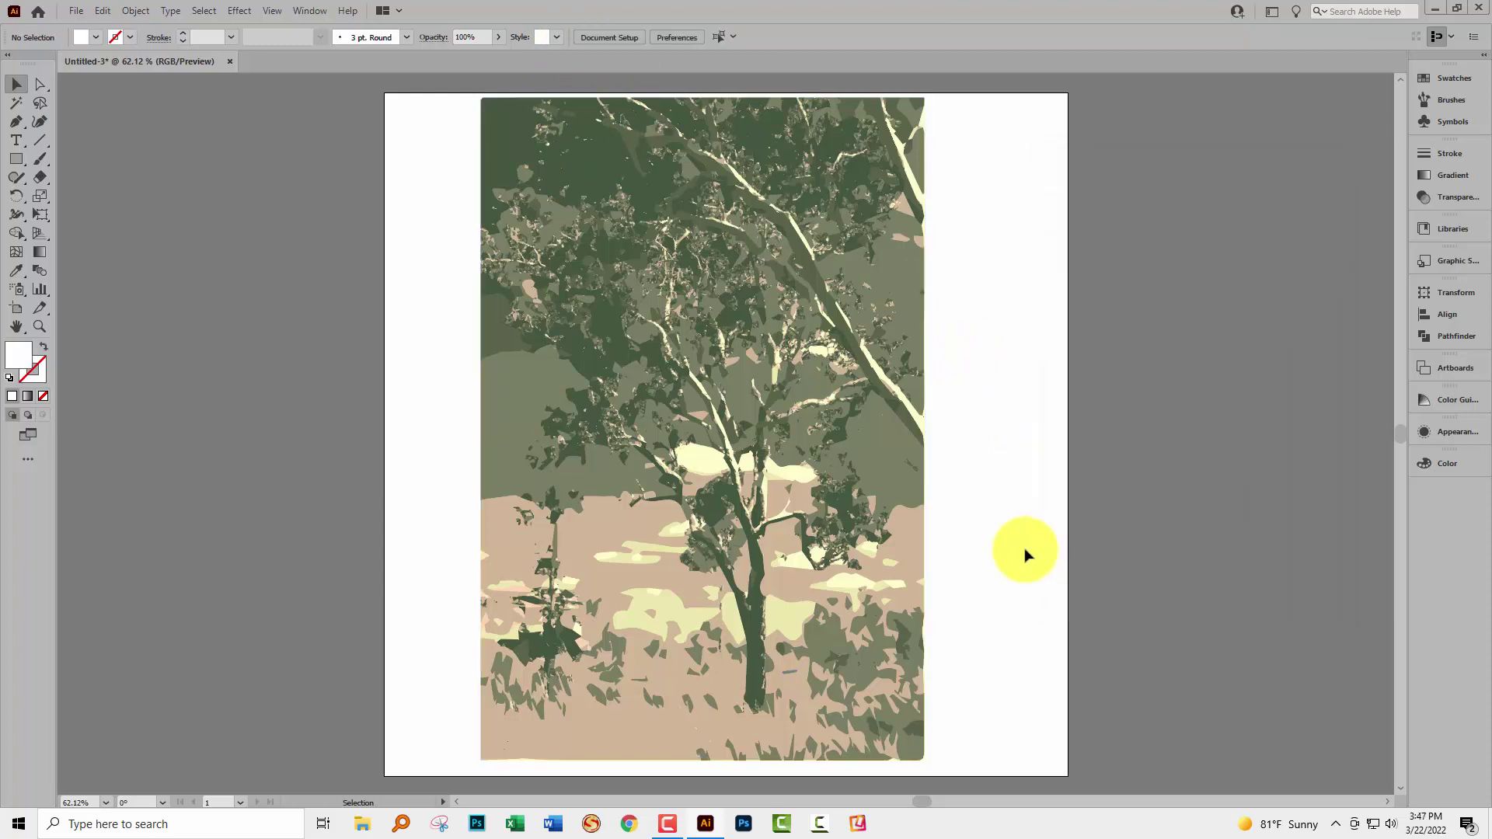